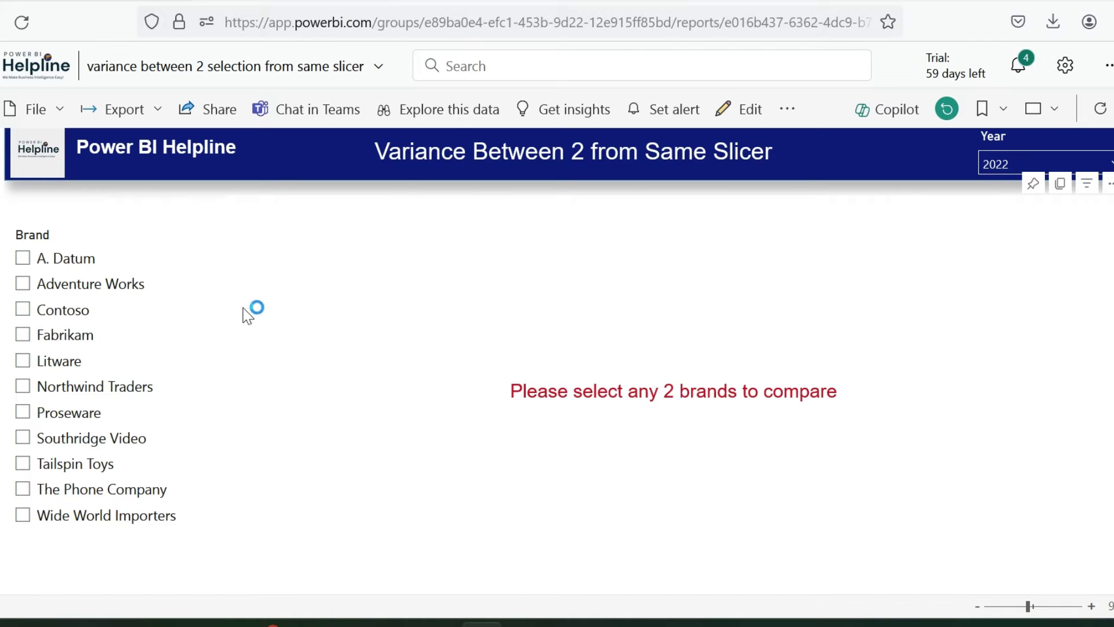
Tick Adventure Works, Contoso, Fabrikam, Litware and Northwind Traders in the Brand slicer
left_click(76, 287)
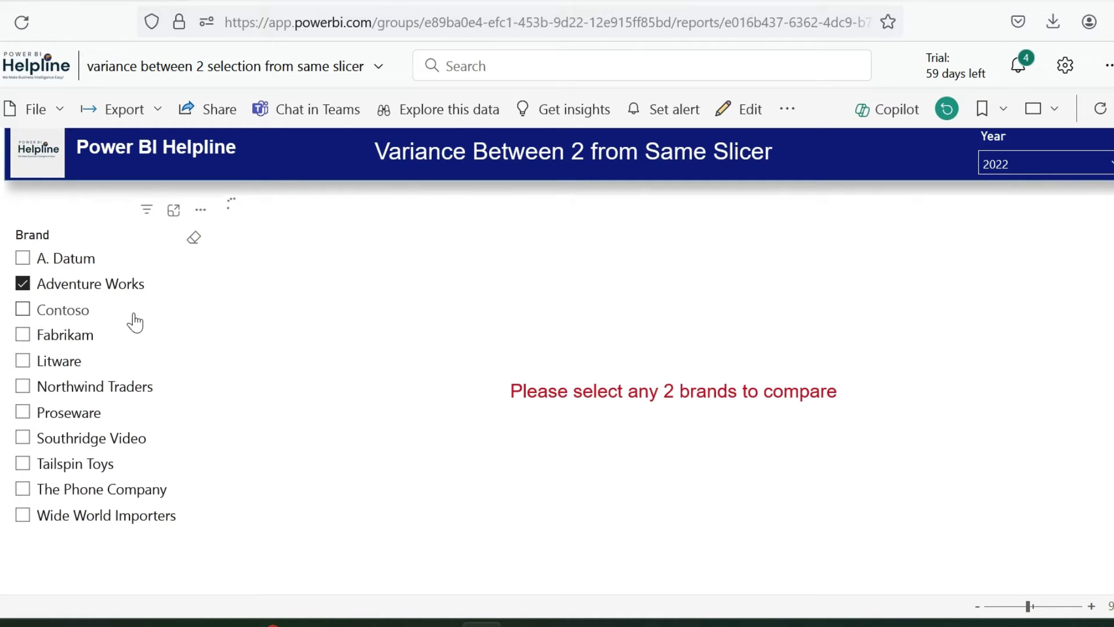
left_click(68, 313)
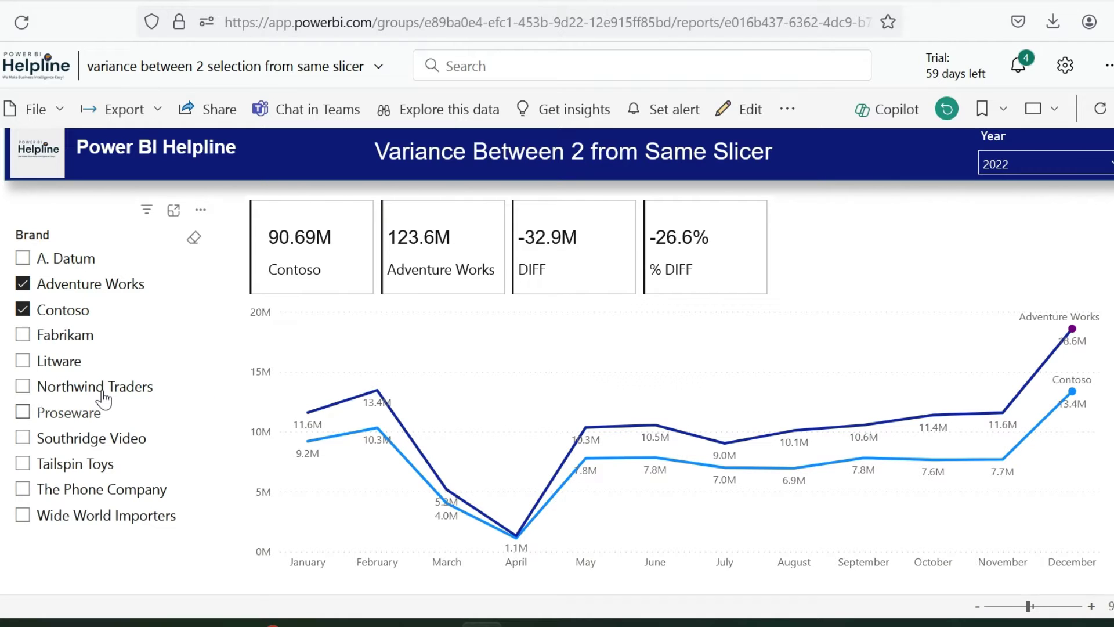
left_click(23, 334)
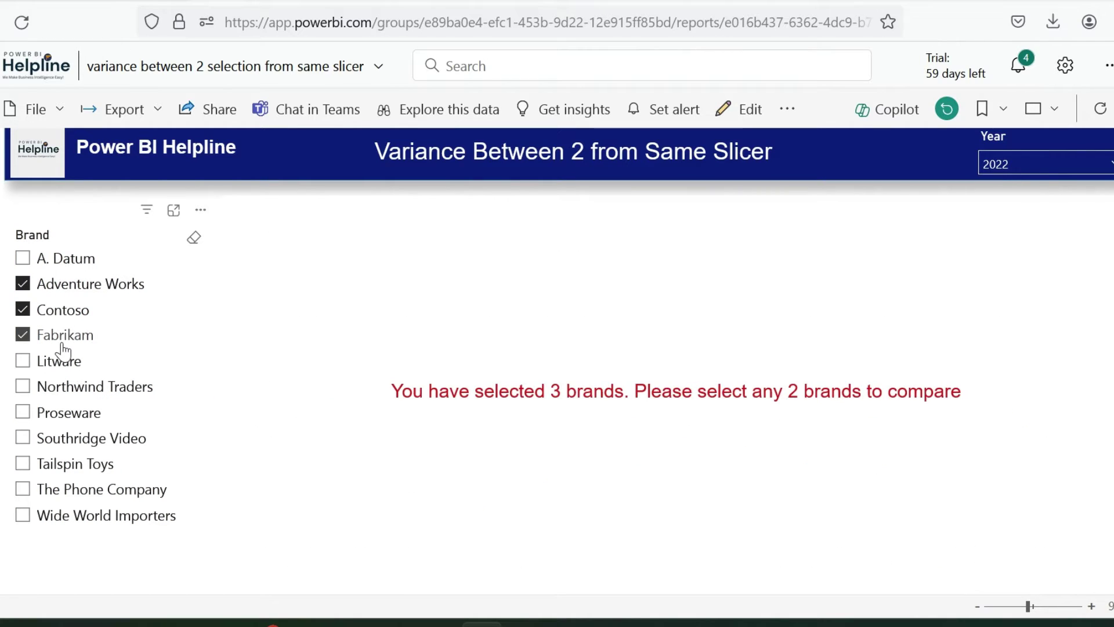
mouse_move(1045, 157)
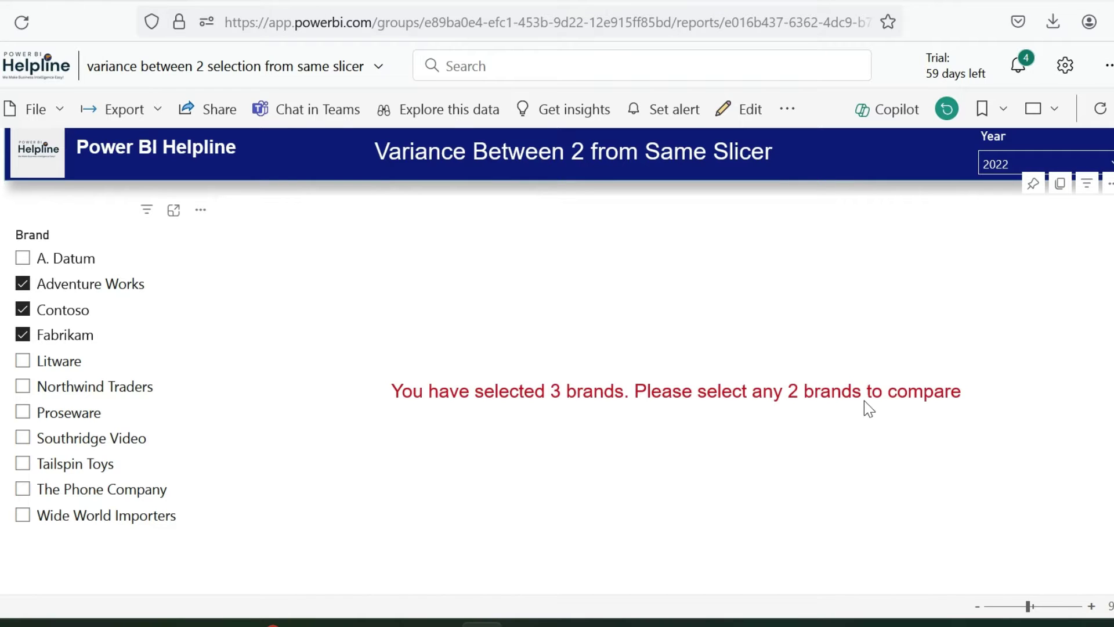
left_click(52, 360)
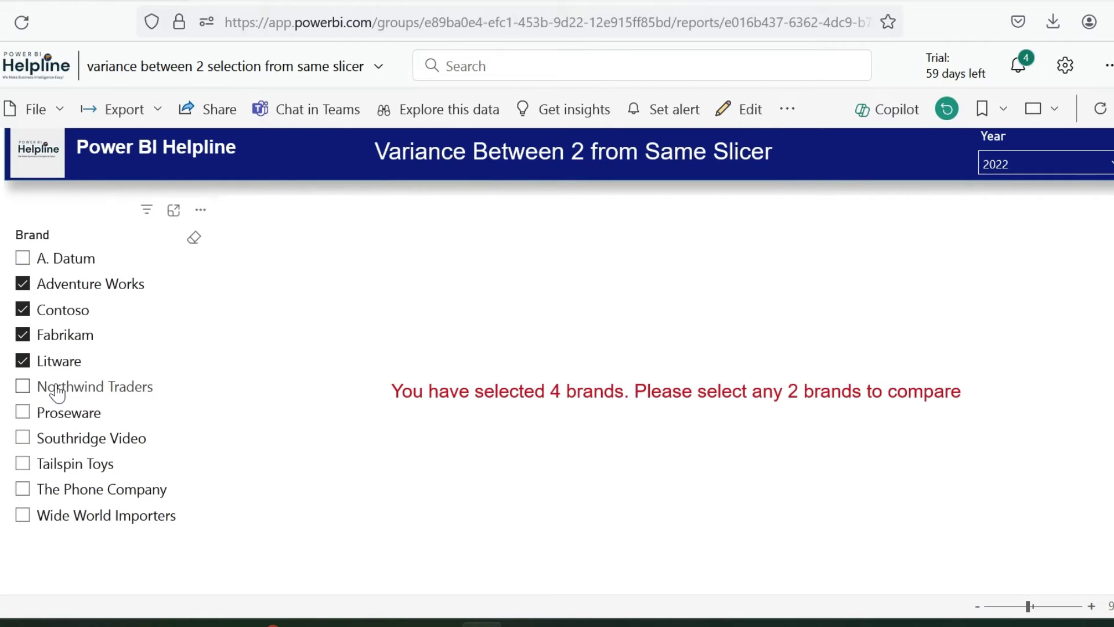
left_click(56, 388)
Untick the extra brands in the slicer, including Contoso, to leave two brands
left_click(56, 389)
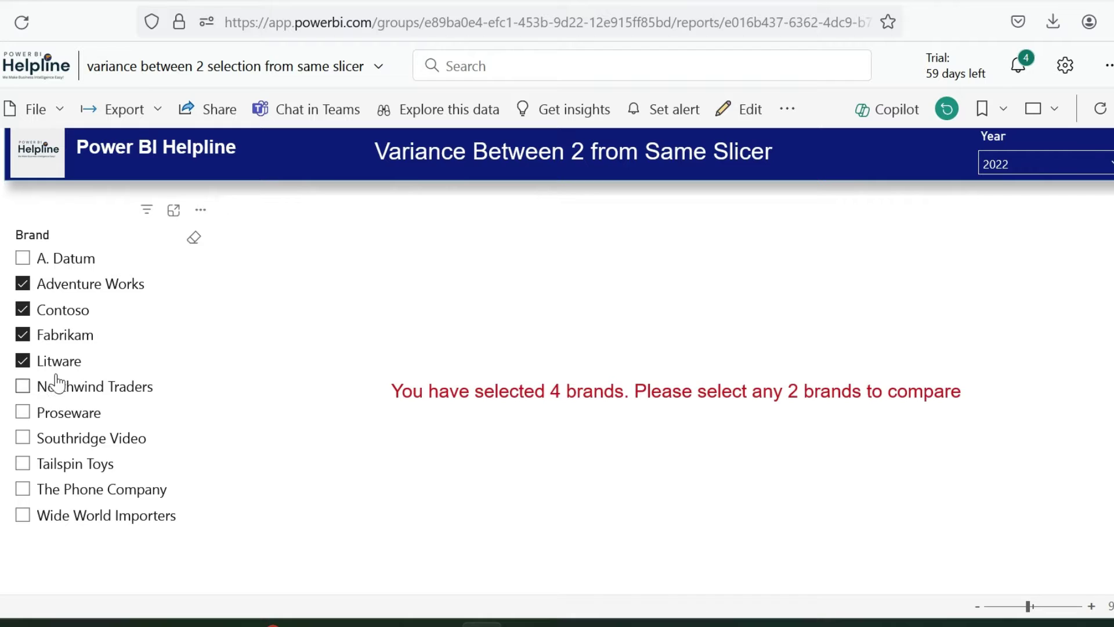
left_click(54, 337)
left_click(56, 312)
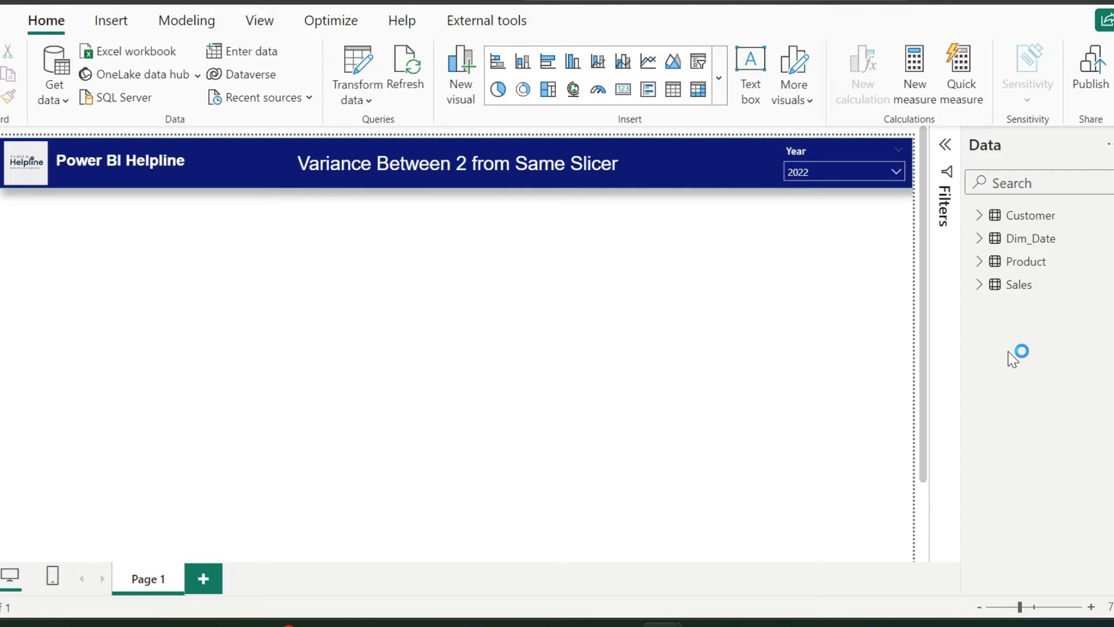
Turn Product's Brand field into a tall slicer placed at the page's left edge
left_click(980, 261)
left_click(1009, 285)
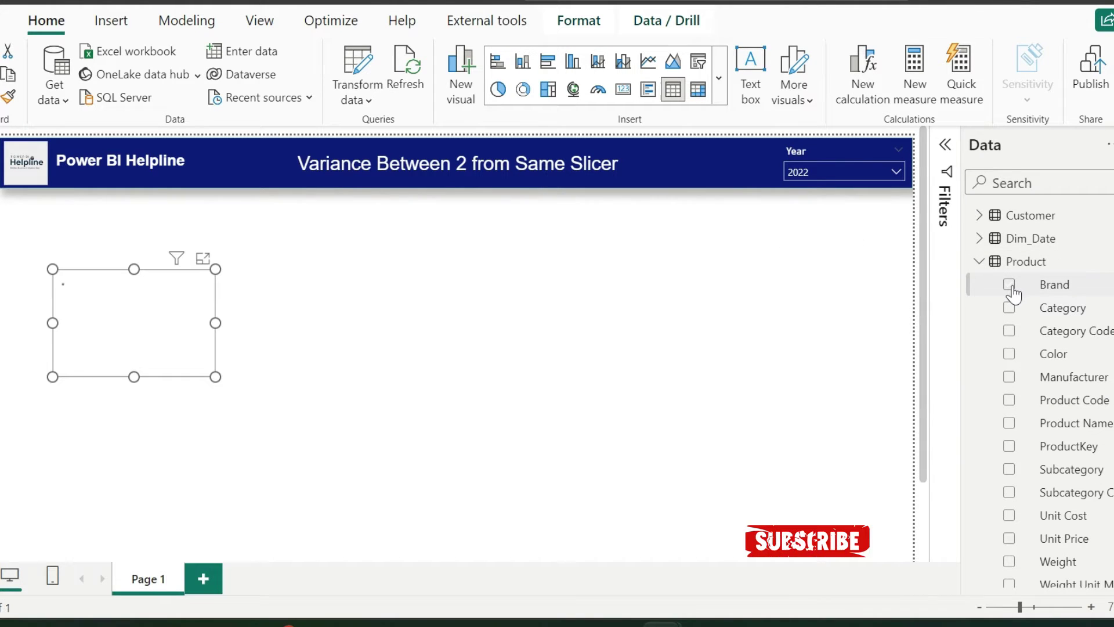
left_click(411, 346)
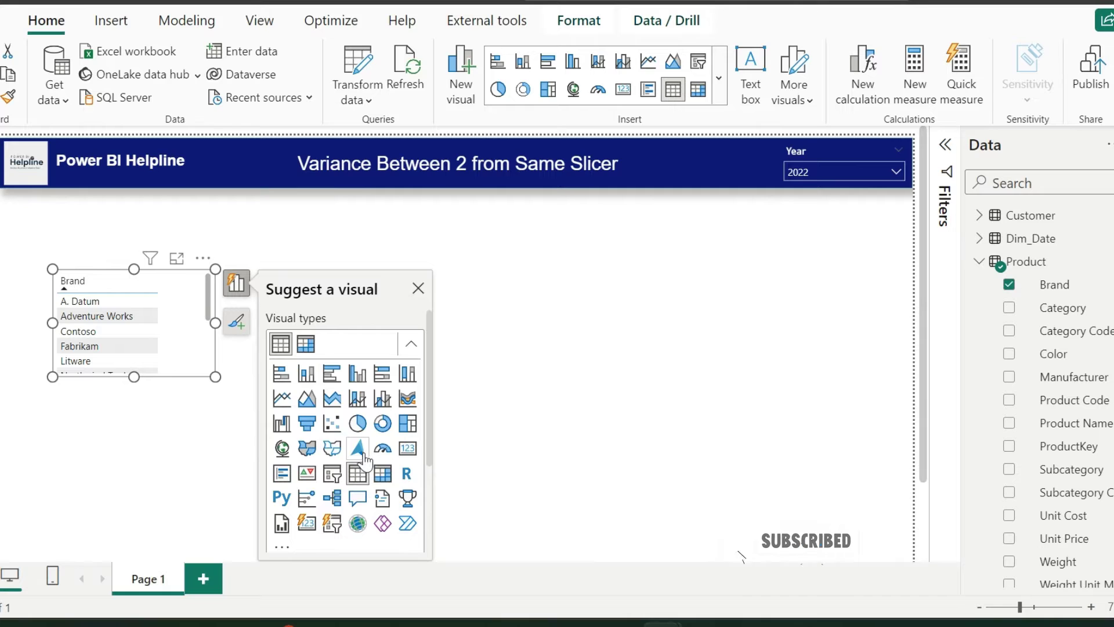
left_click(332, 472)
left_click_drag(195, 446, 182, 534)
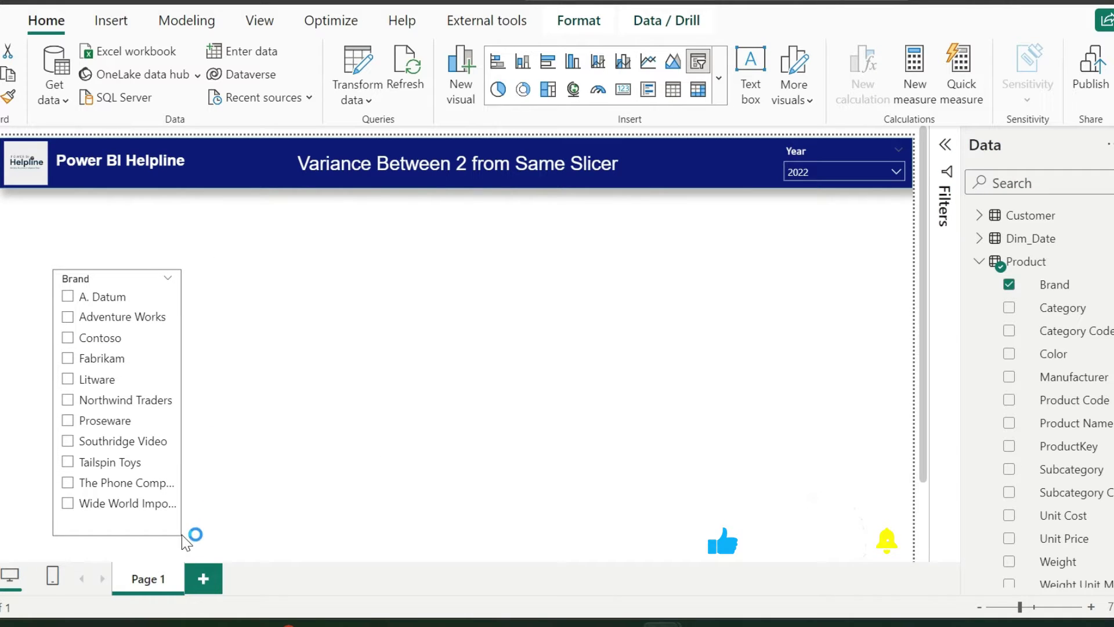
left_click(189, 488)
left_click_drag(189, 262, 152, 252)
left_click(222, 510)
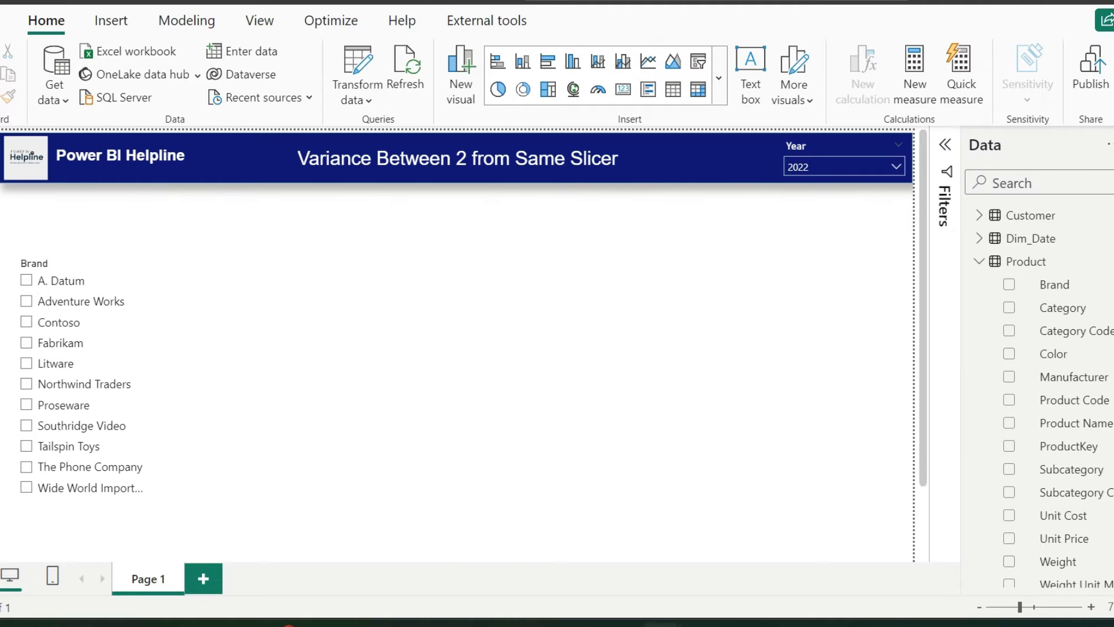
In the finished report, try brand combinations such as A. Datum with Contoso, then Fabrikam
left_click(767, 548)
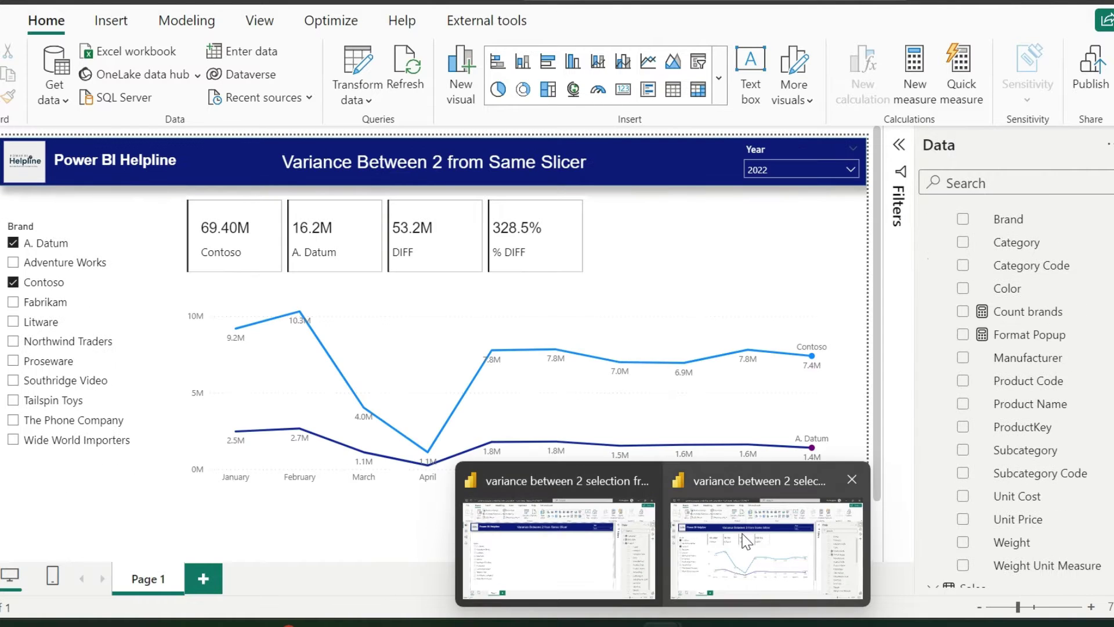
mouse_move(78, 349)
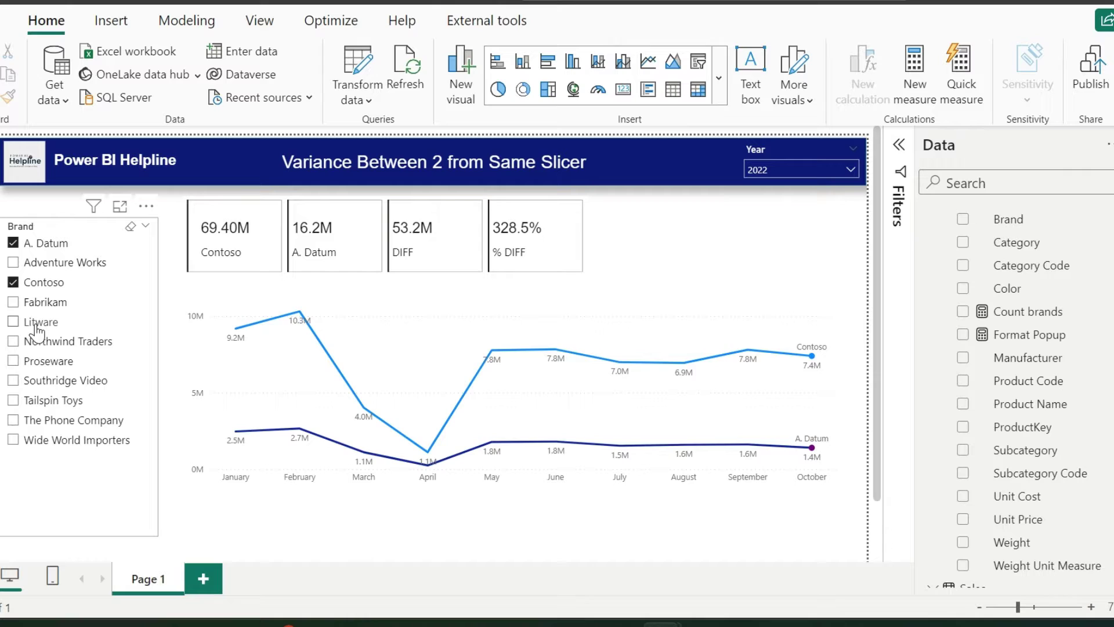
left_click(36, 324, "ctrl")
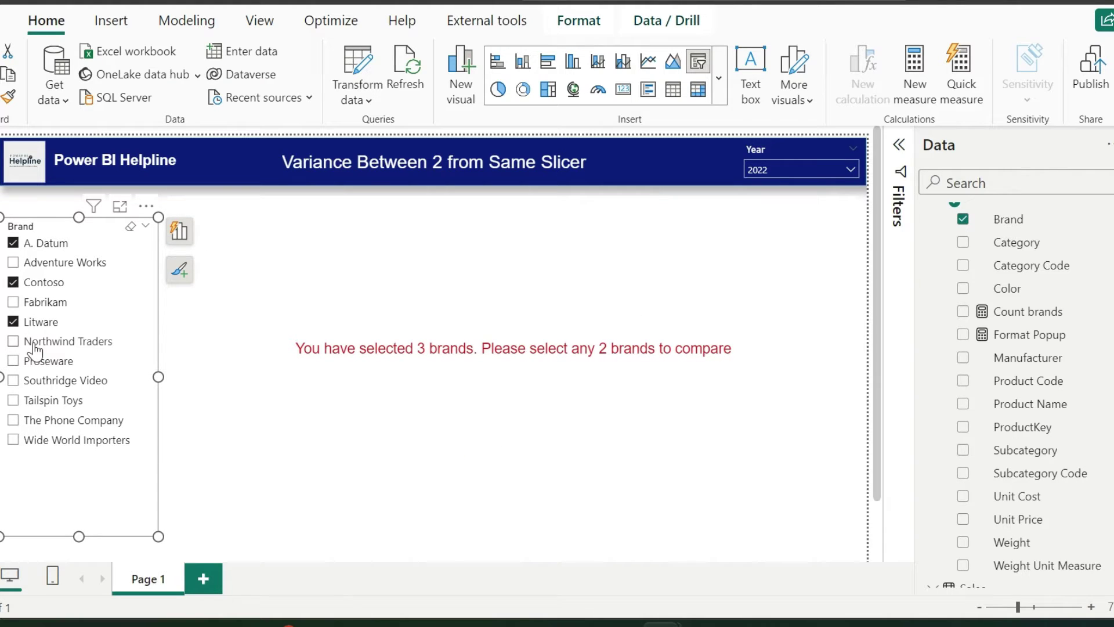
left_click(35, 342, "ctrl")
left_click(37, 323, "ctrl")
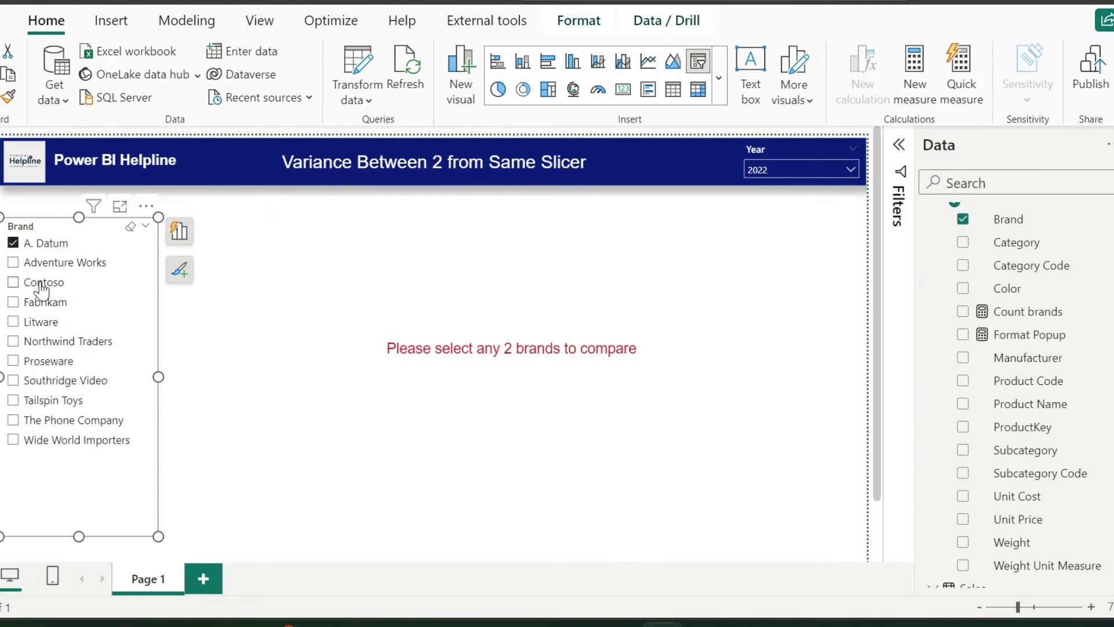
left_click(42, 283, "ctrl")
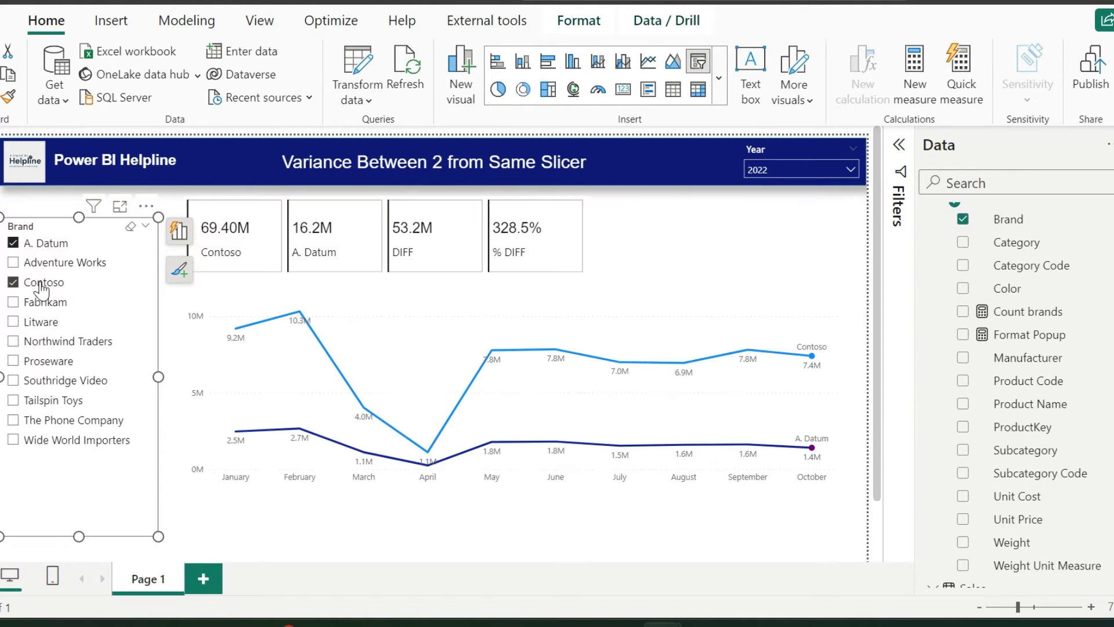
left_click(42, 282, "ctrl")
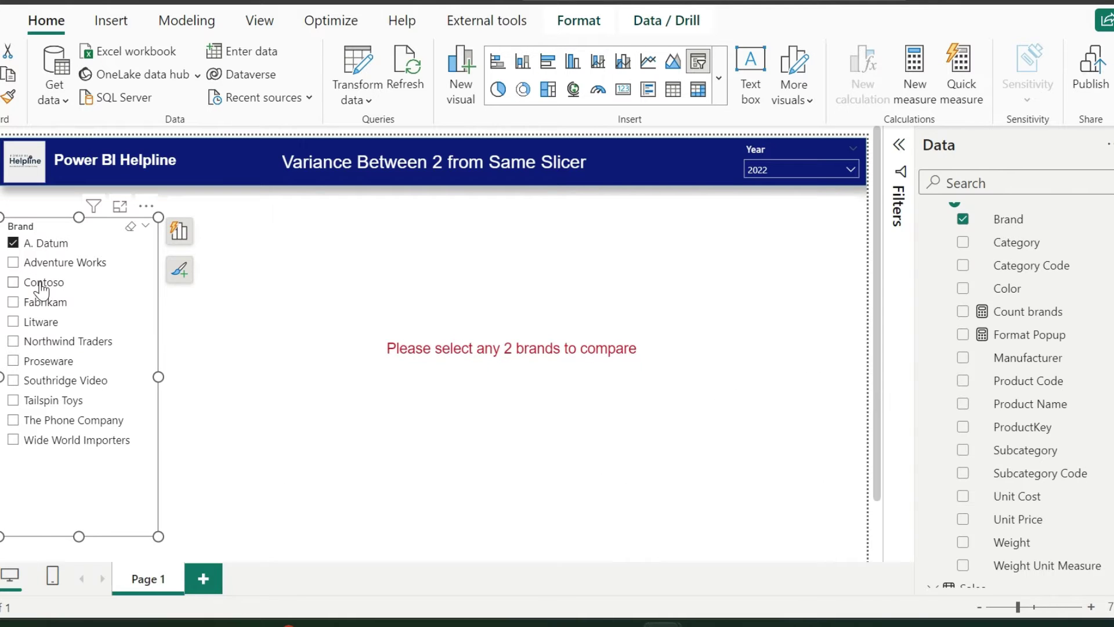
left_click(41, 302, "ctrl")
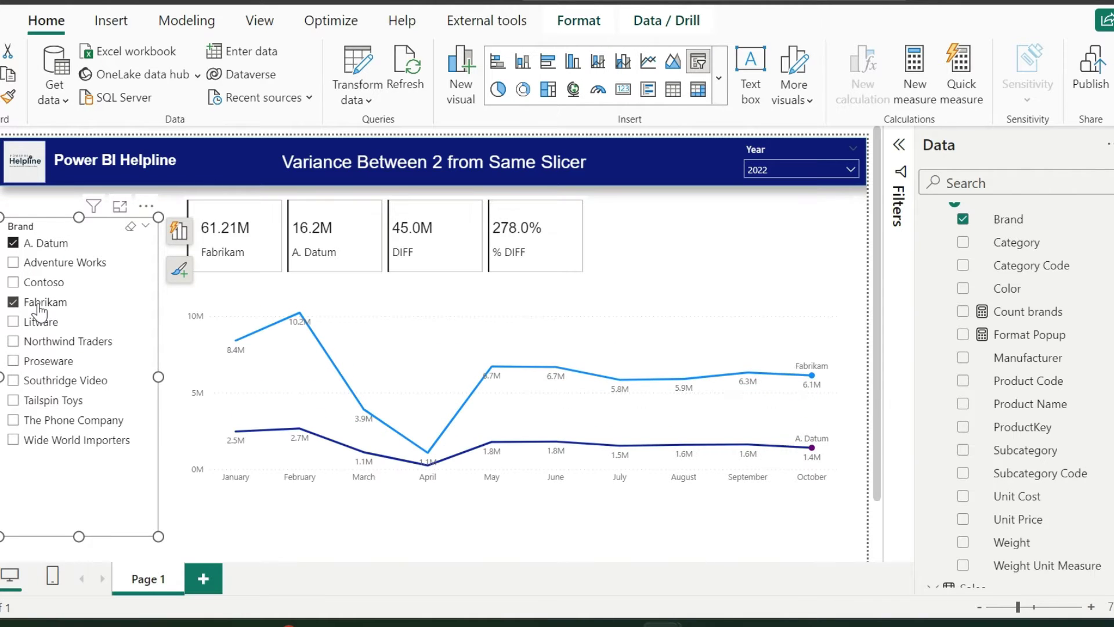
left_click(573, 550)
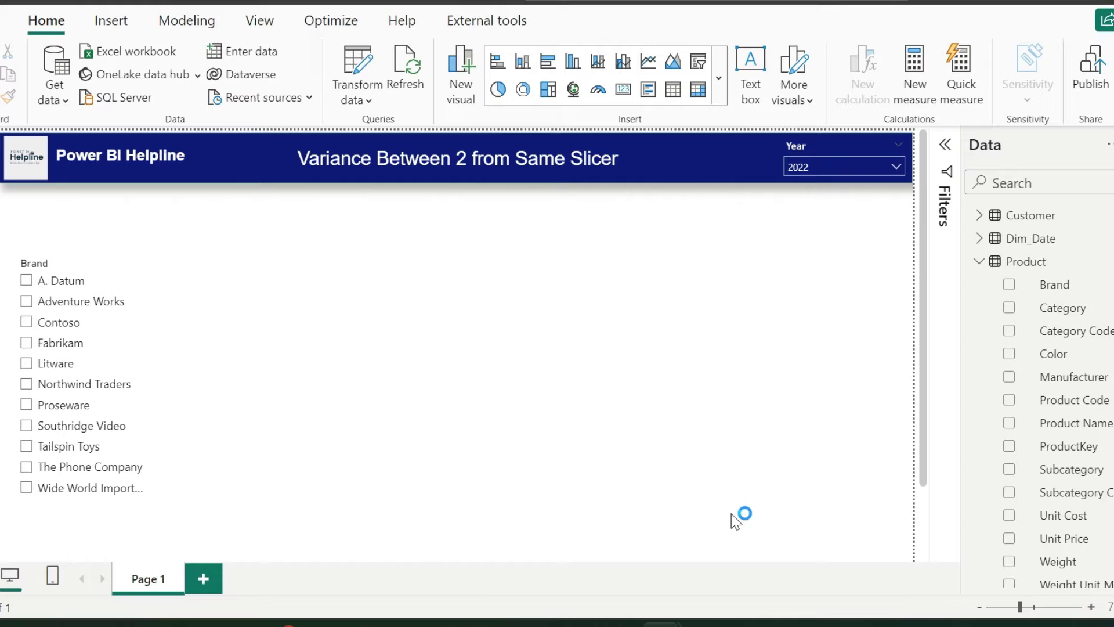
right_click(1026, 261)
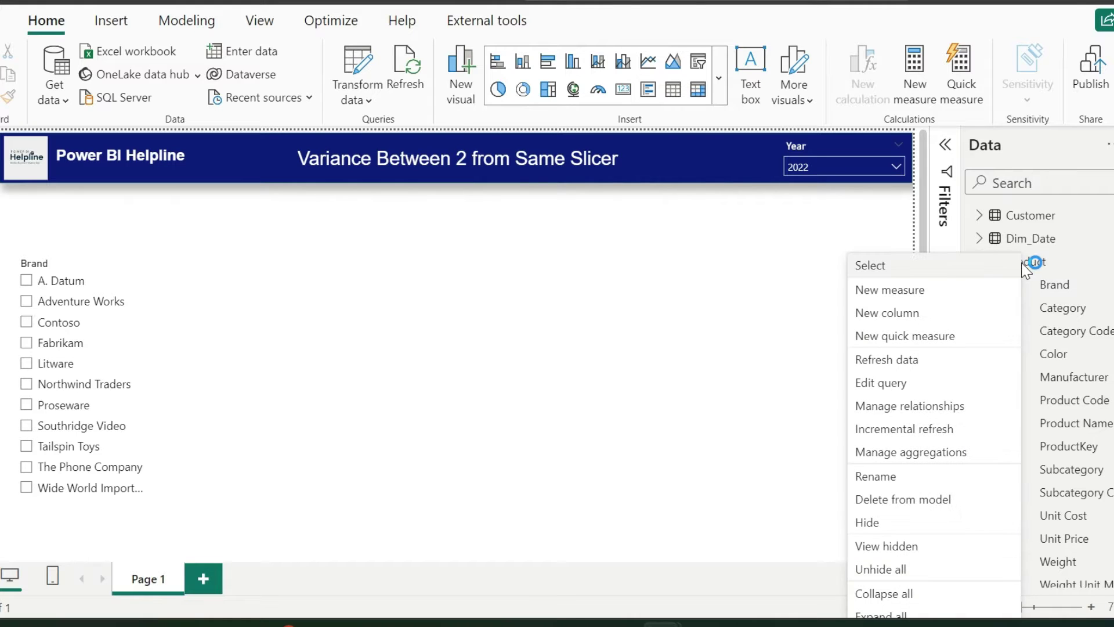
Write Count brand in Product using IF, ISFILTERED and COUNTROWS(VALUES('Product'[Brand])), with warning and fallback messages
left_click(870, 292)
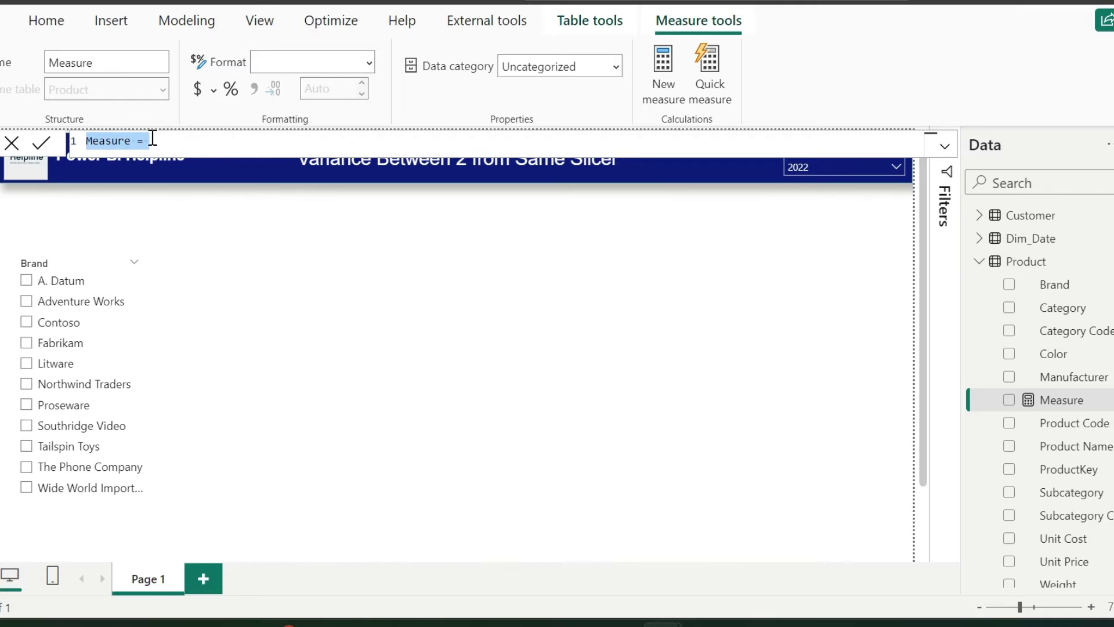
type("Count b")
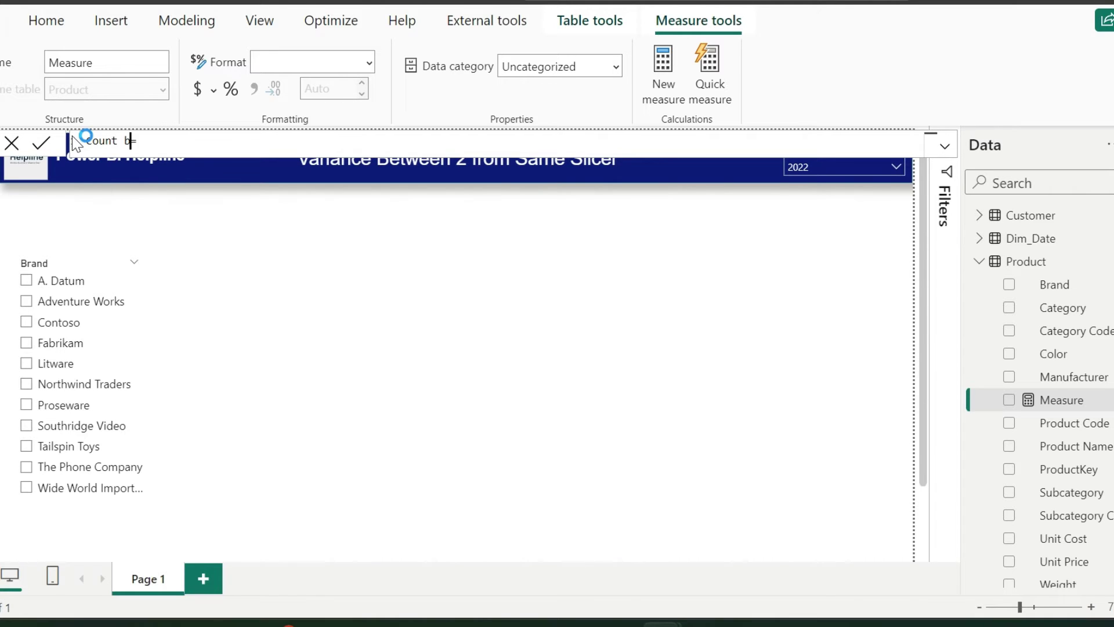
type("rand")
key("shift+Return")
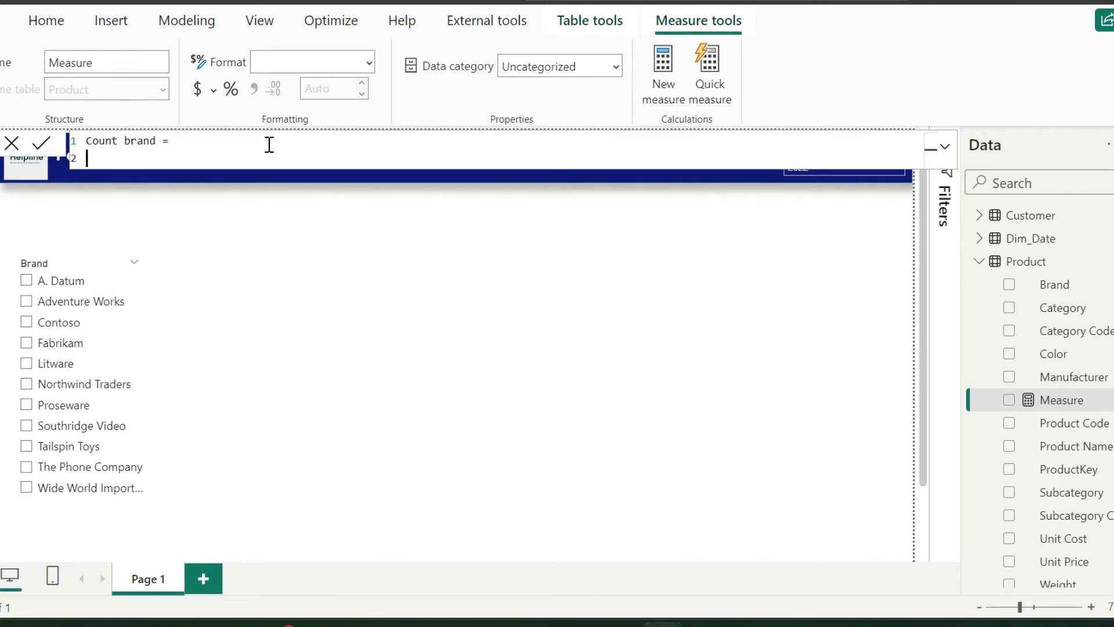
type("IF(")
key("shift+Return")
type("COUNTROWS(VALUES('Product'[Brand]")
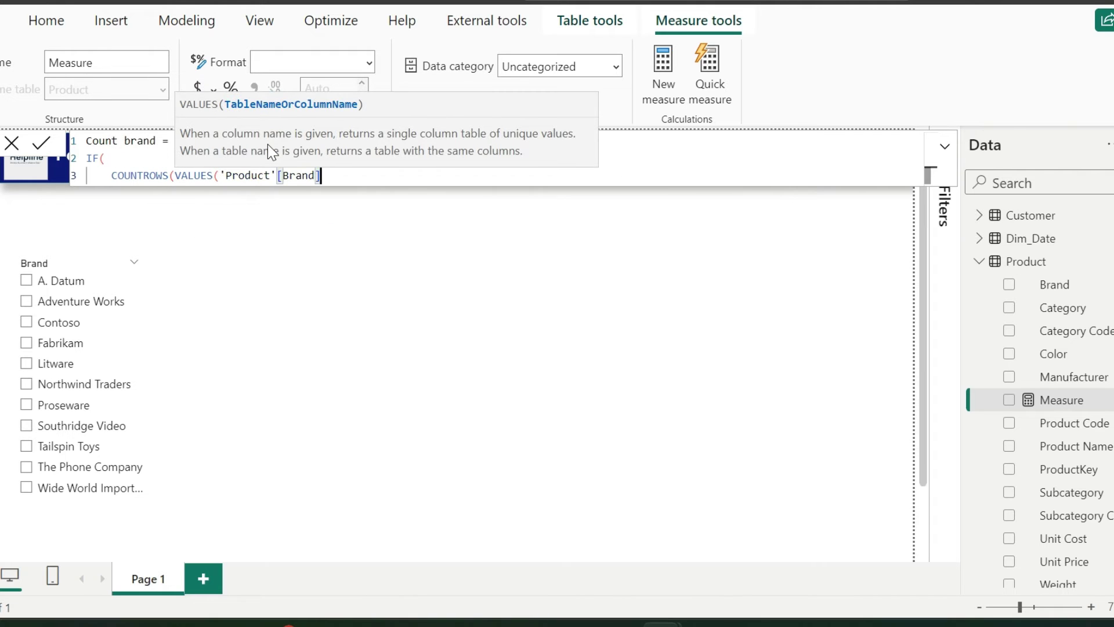
type(")) = 2, \"")
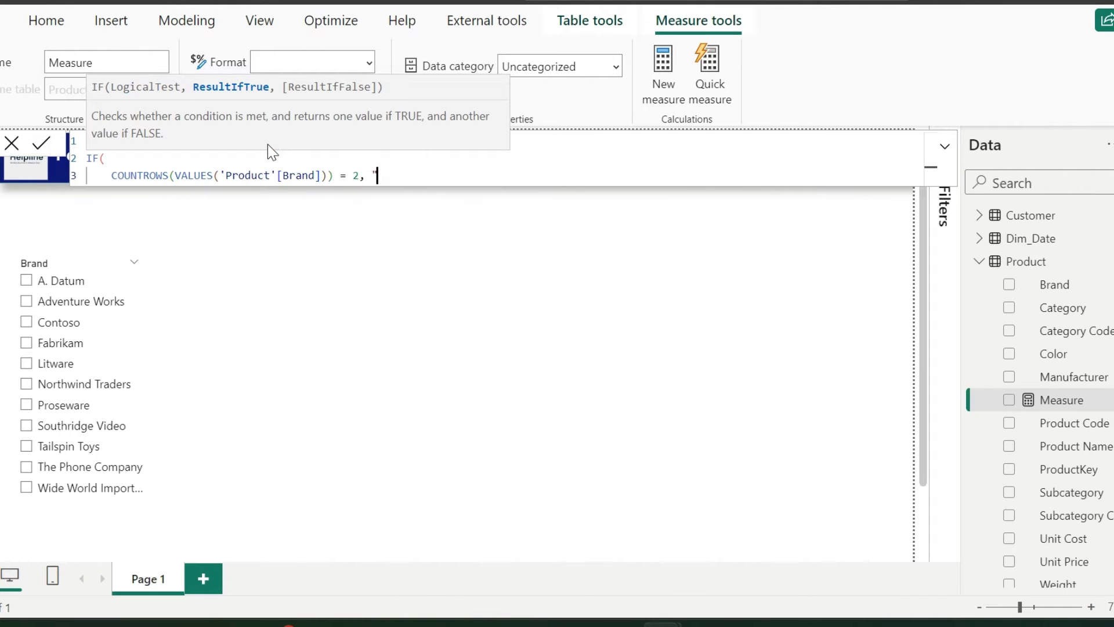
type("\",")
key("shift+Return")
type("If")
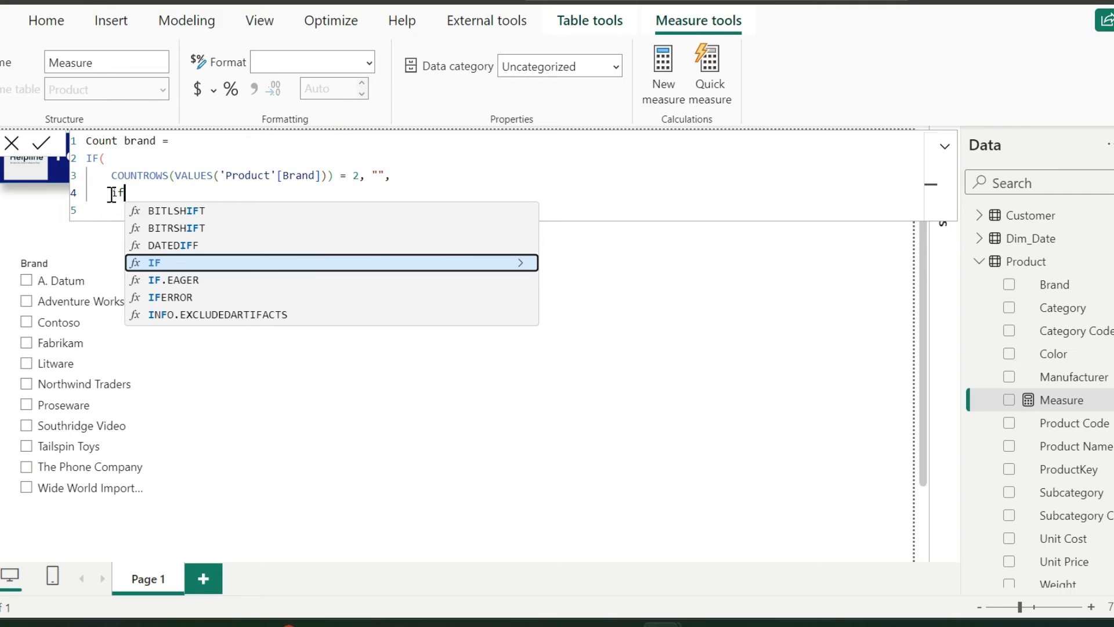
key("Tab")
key("shift+Return")
type("ISFILTERED(brand")
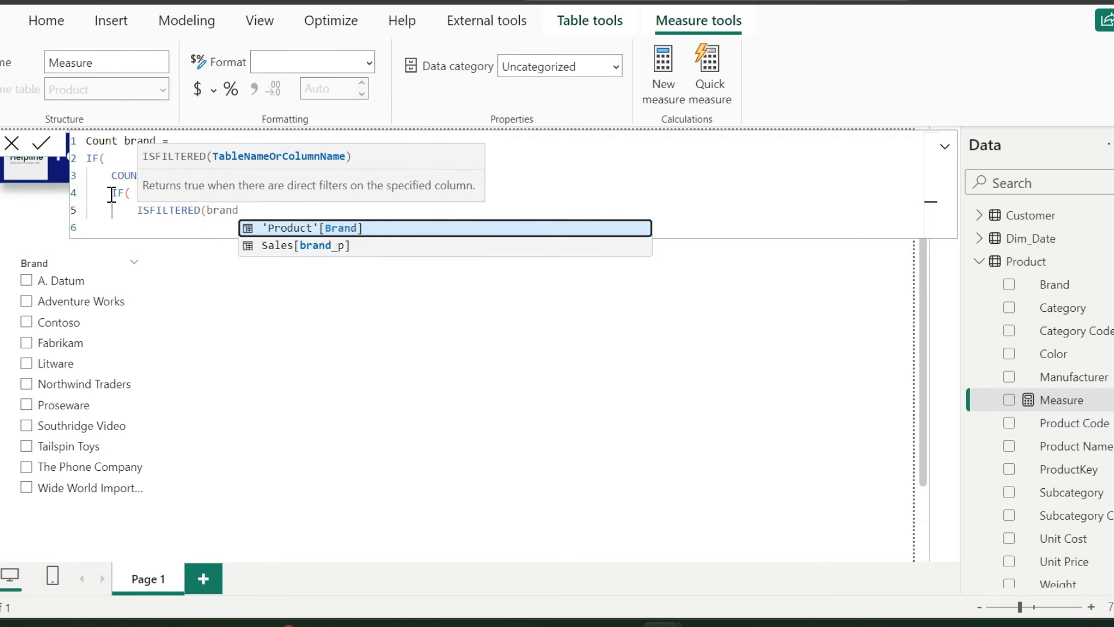
key("Tab")
type(") && cou")
key("Tab")
type("val")
key("Tab")
type("'Product'[Brand]")
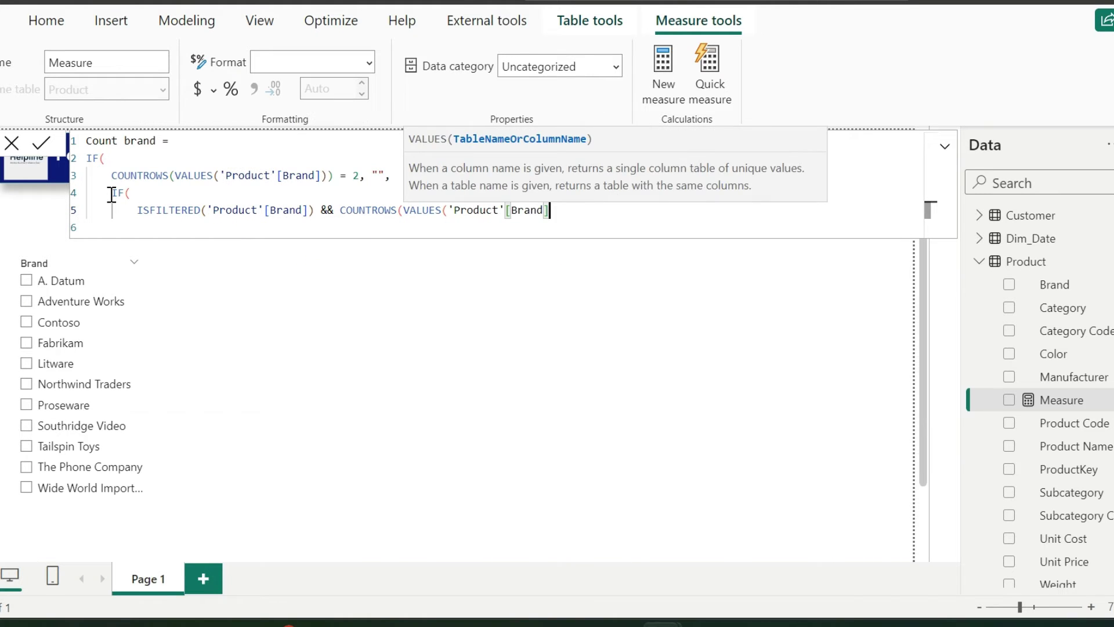
type(")) > 2,")
key("shift+Return")
type("\" You have selected \" & COUNTROWS(VALUES('Product'[Brand])) & \" brands, Please select any 2 brands to compare \" ,")
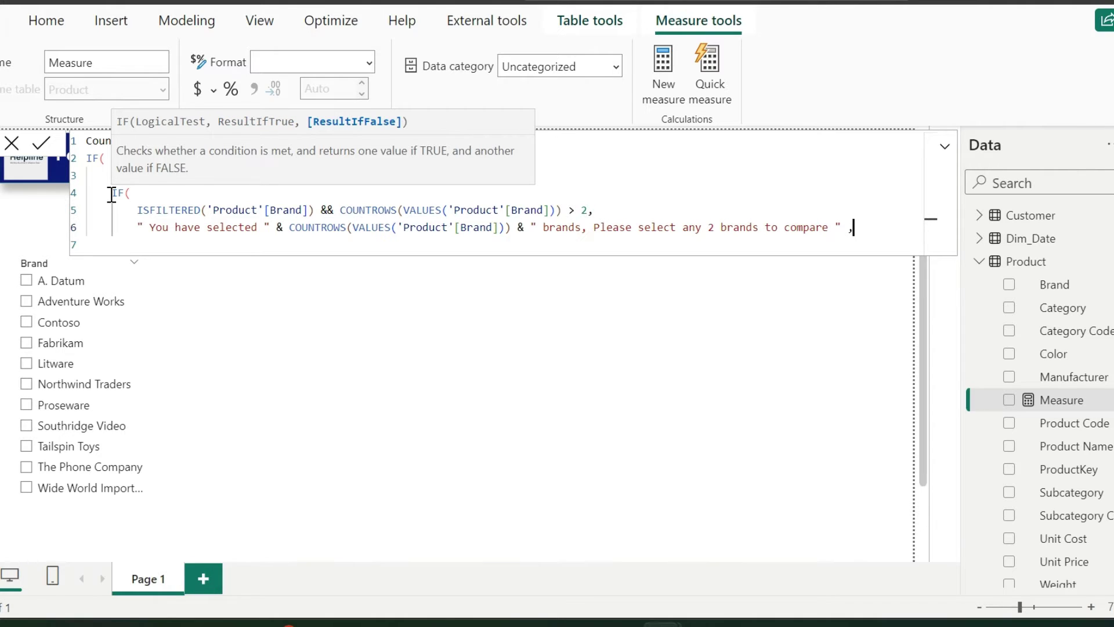
key("shift+Return")
type("\"Plea")
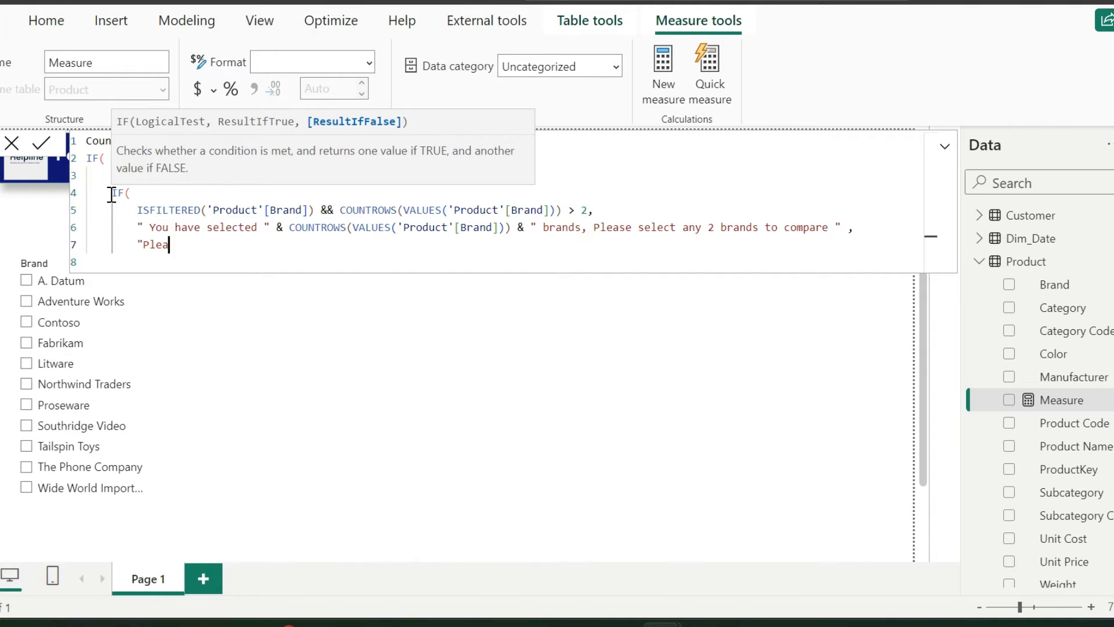
type("se select any 2 brands to co")
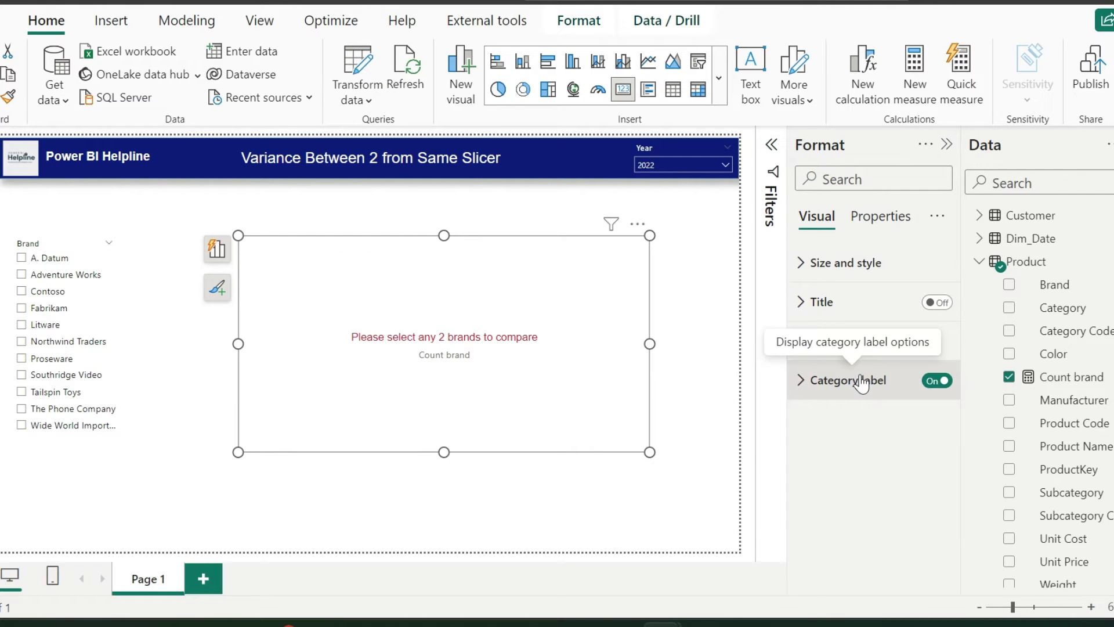
Hide the card's Count brand label and collapse the formatting pane
left_click(937, 380)
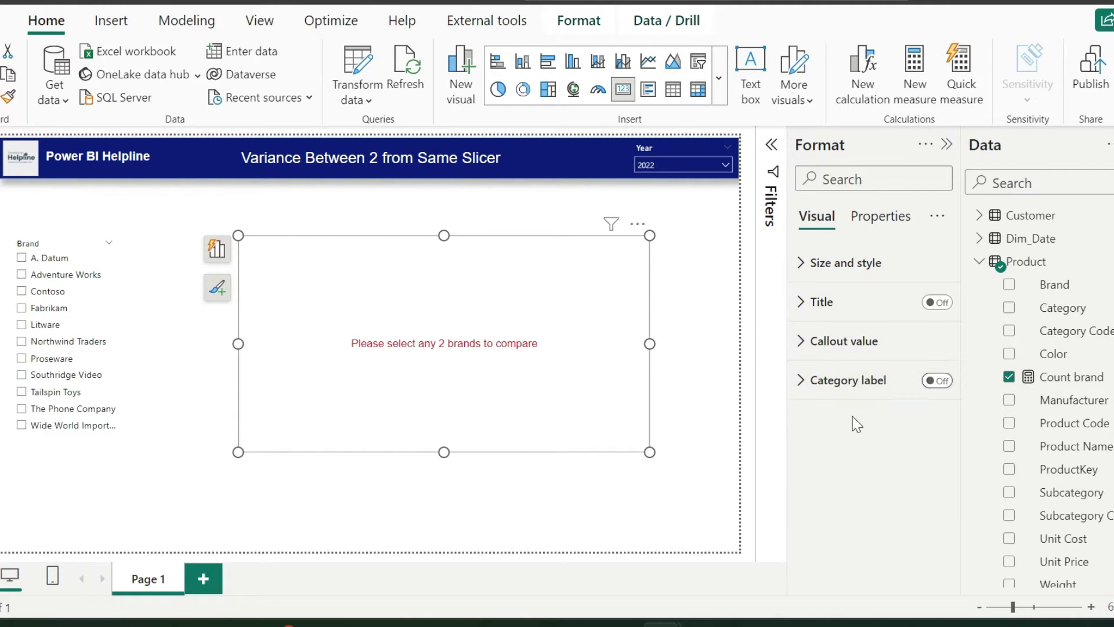
left_click(691, 473)
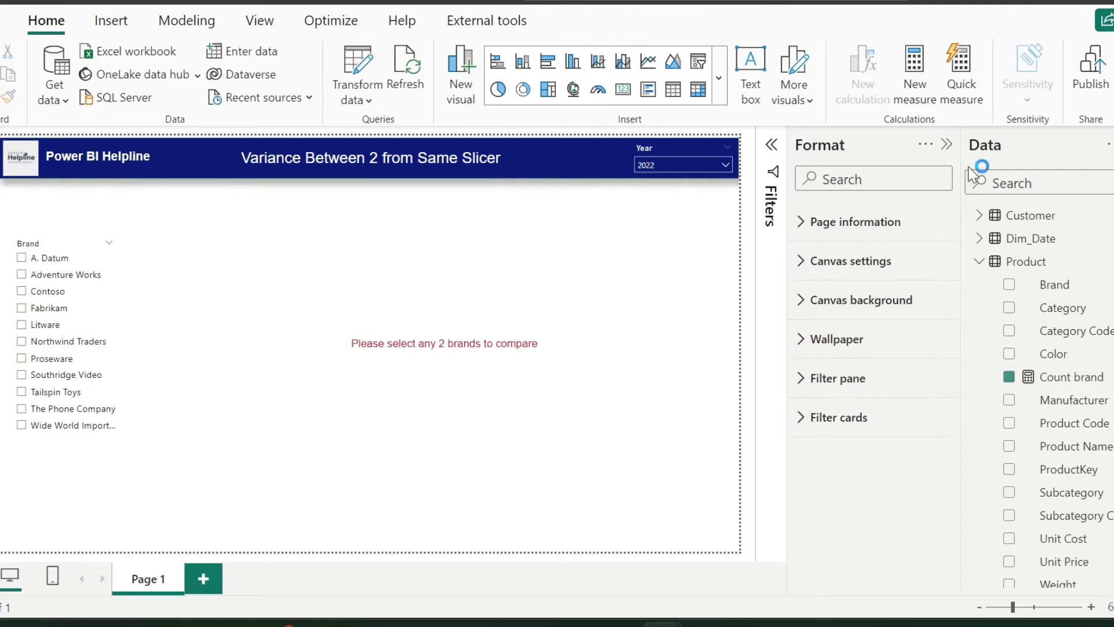
left_click(948, 145)
Tick A. Datum, Adventure Works, Contoso, Fabrikam and Litware in the Brand slicer
left_click(27, 286)
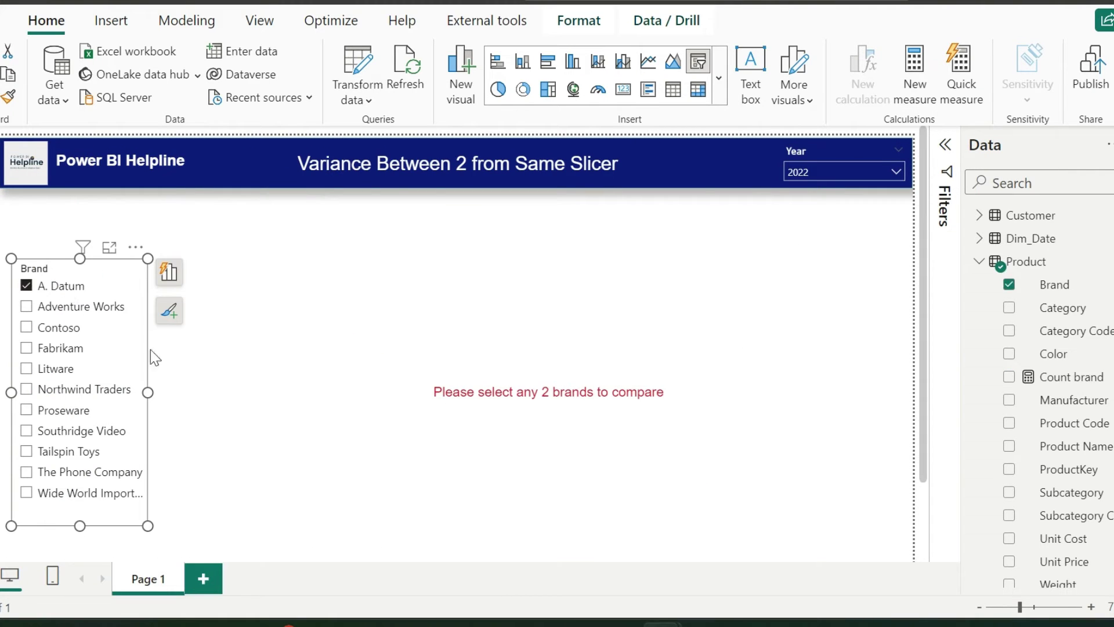
left_click(88, 312)
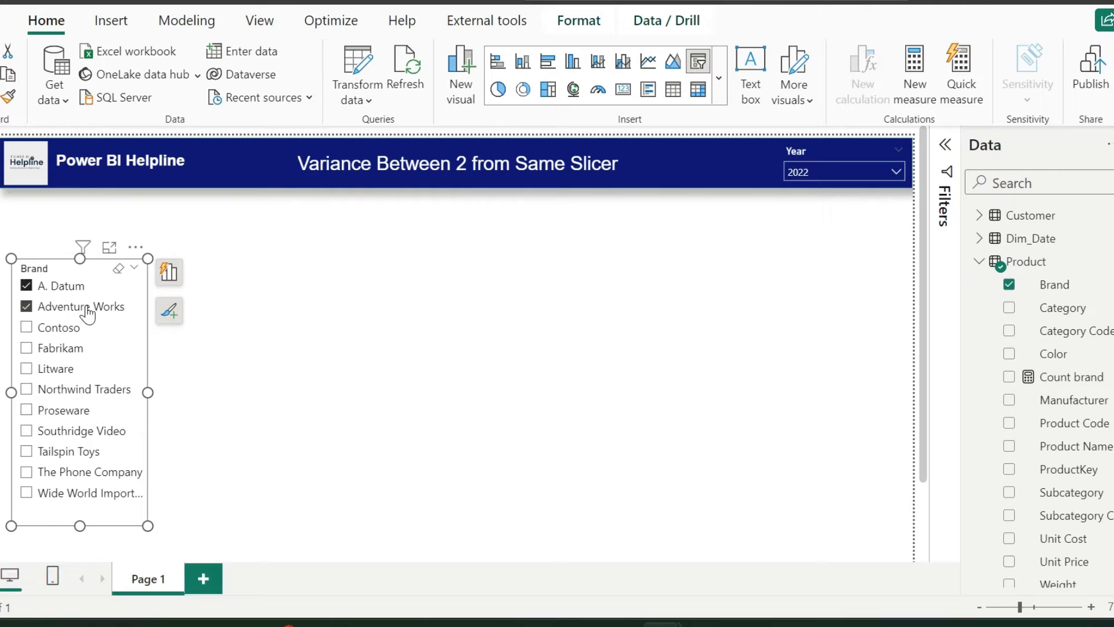
left_click(59, 327)
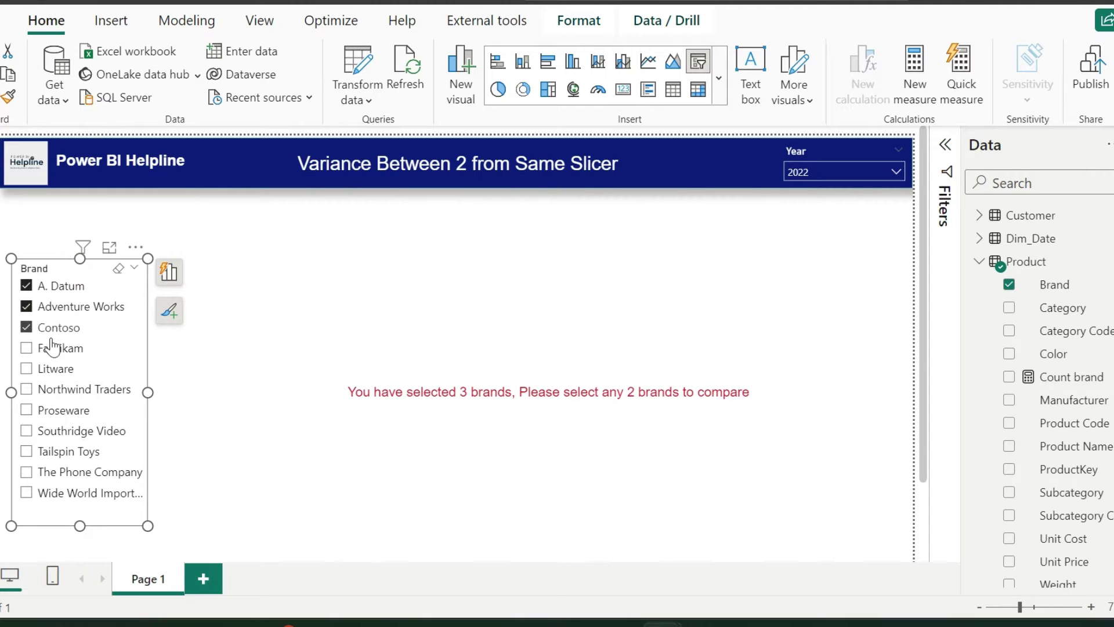
left_click(53, 348)
left_click(51, 368)
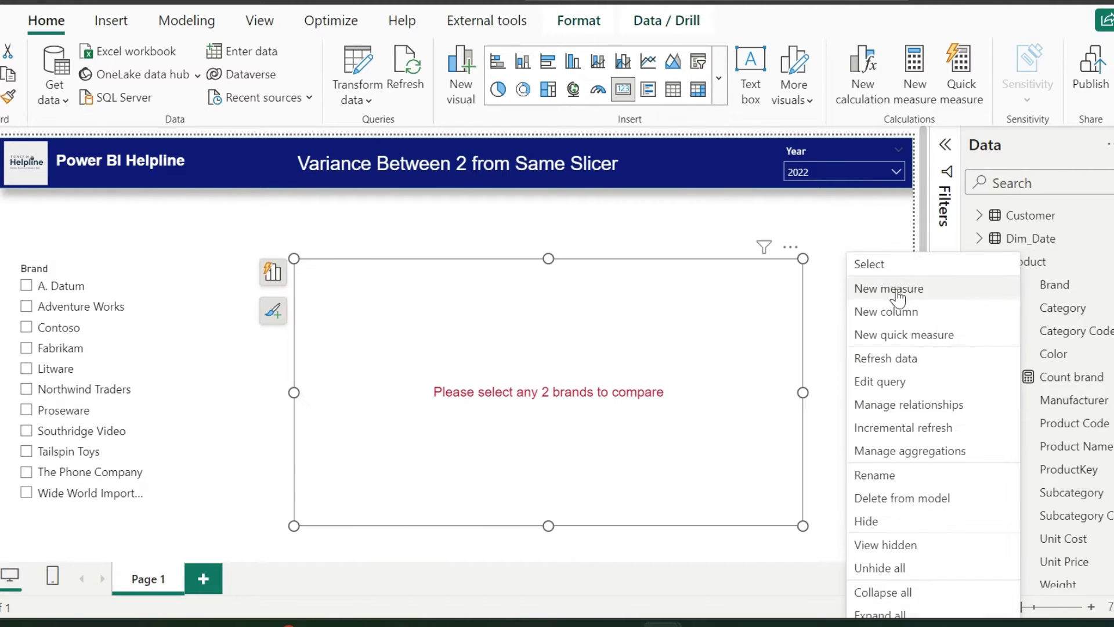
Add measure Format brand count text = IF([Count brand] = "", "#FFFFFF00", "#FFFFFF")
left_click(906, 289)
type("For")
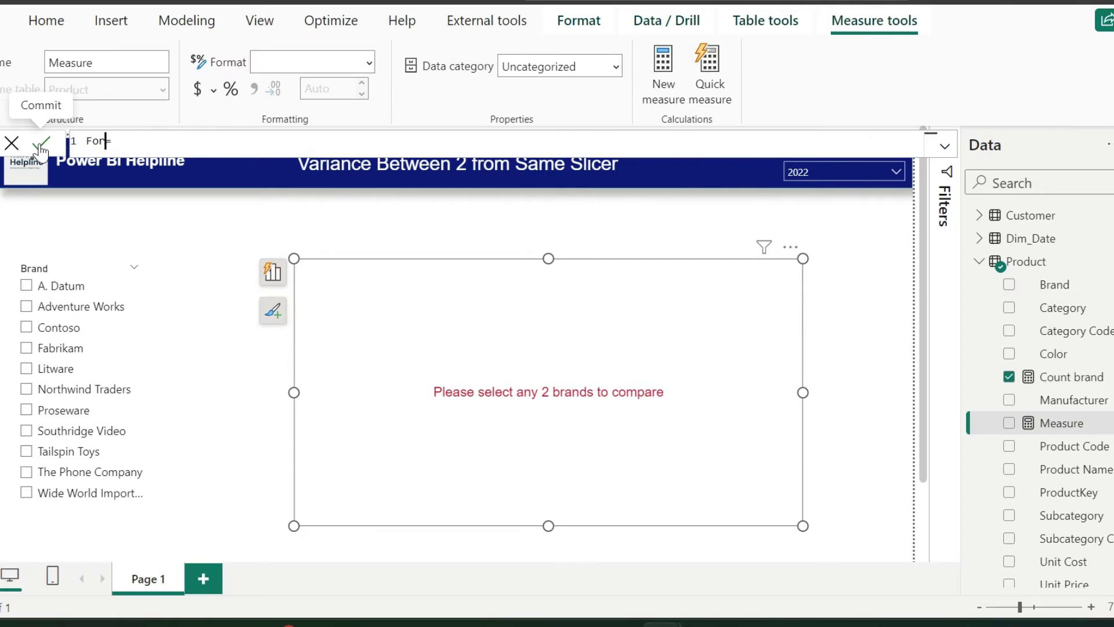
type("mat brand count ")
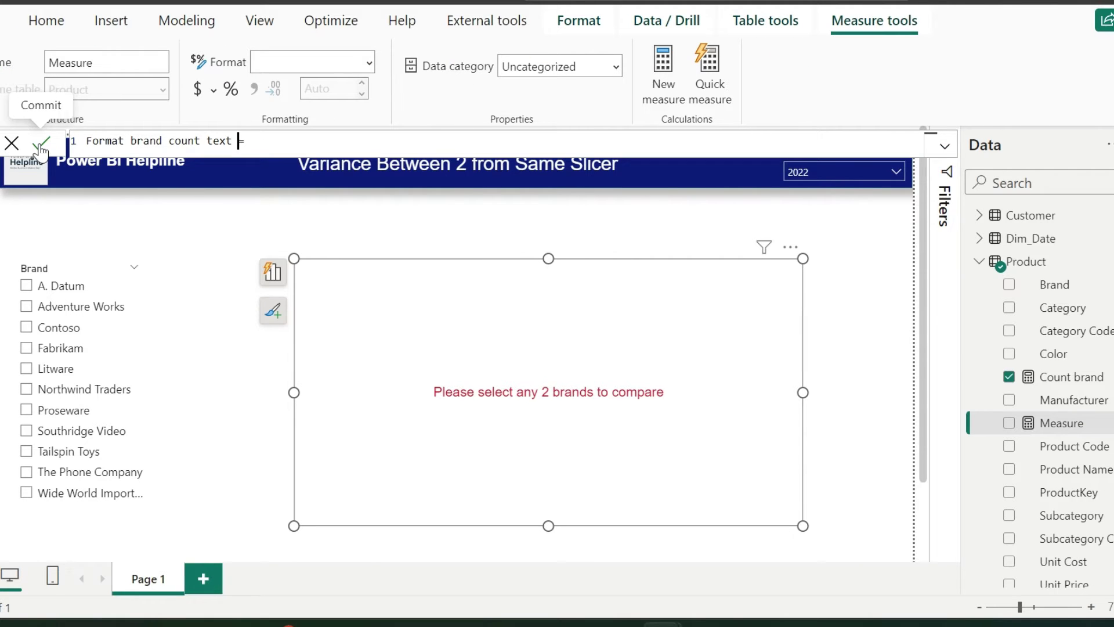
type("text")
key("shift+Return")
type("IF(")
key("shift+Return")
type("count")
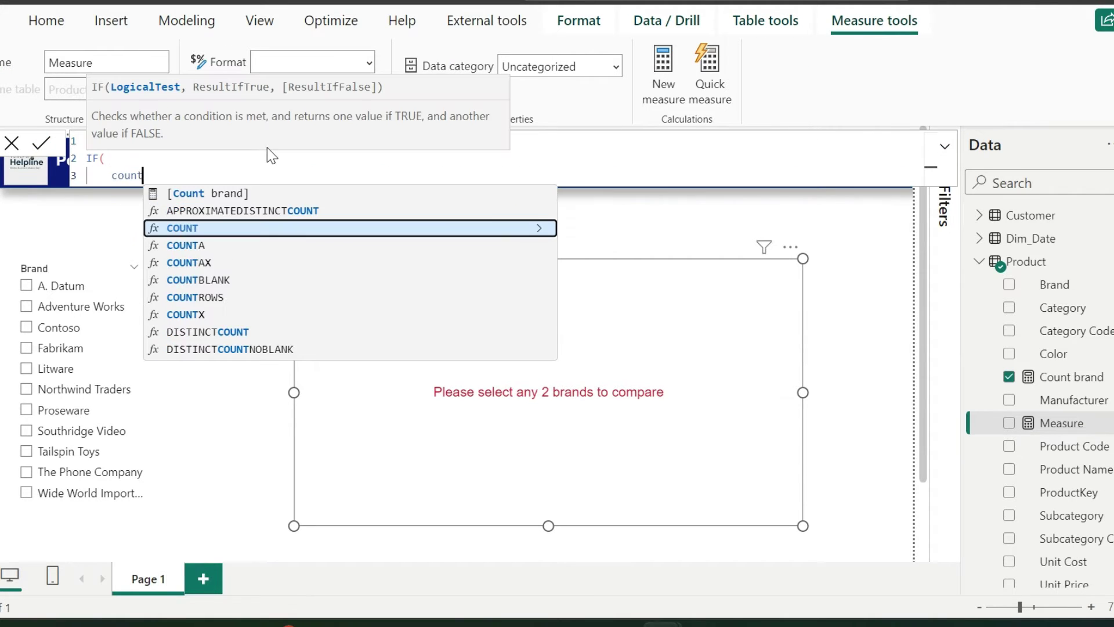
key("Up")
key("Tab")
type("= \"\", \"")
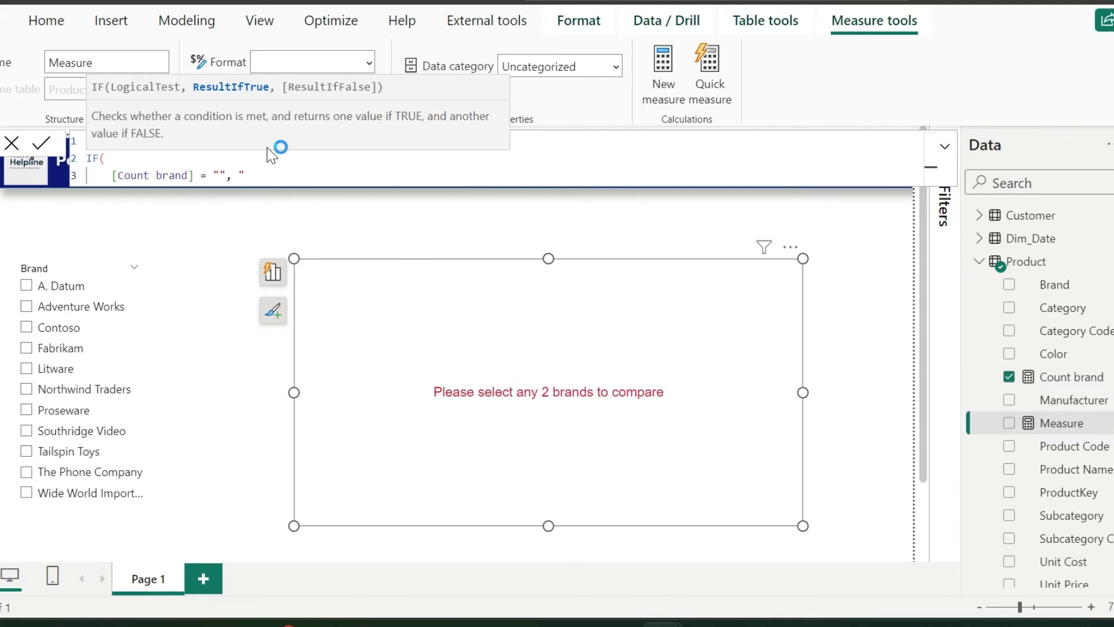
type("#FFFFFF00\", \"")
type("#FFFFFF")
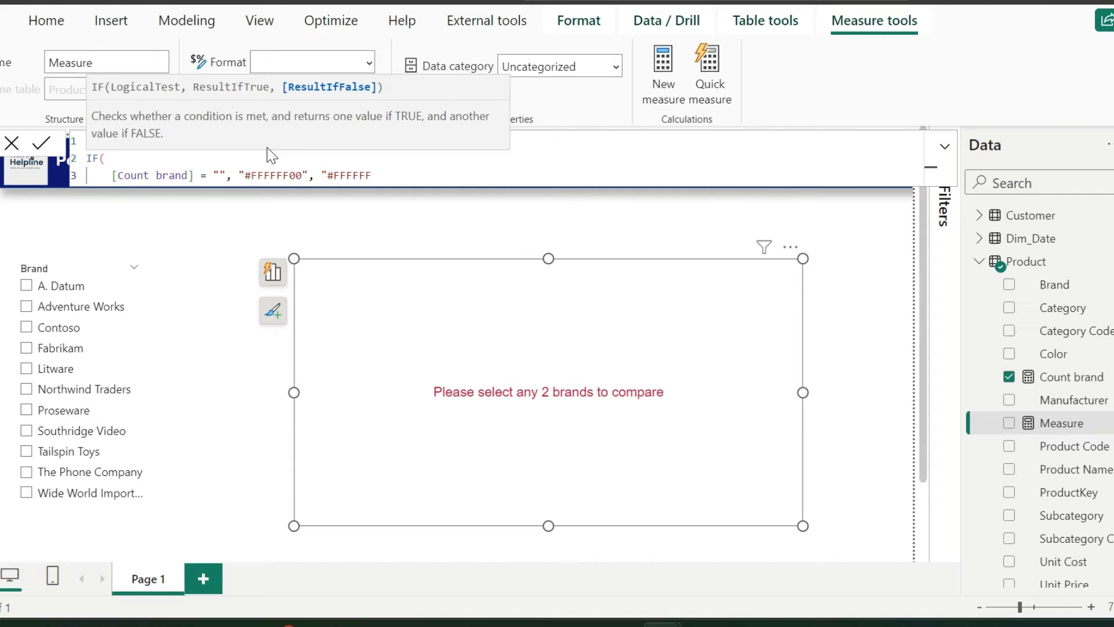
type("\")")
key("Return")
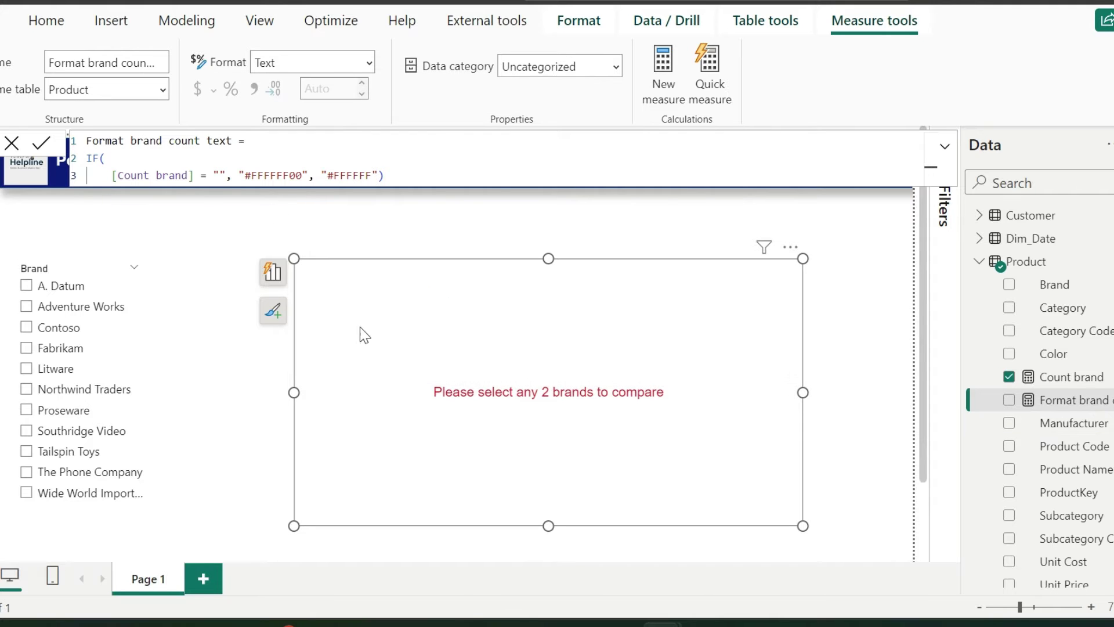
Set the message card's background colour by field value from Format brand count text
left_click(272, 313)
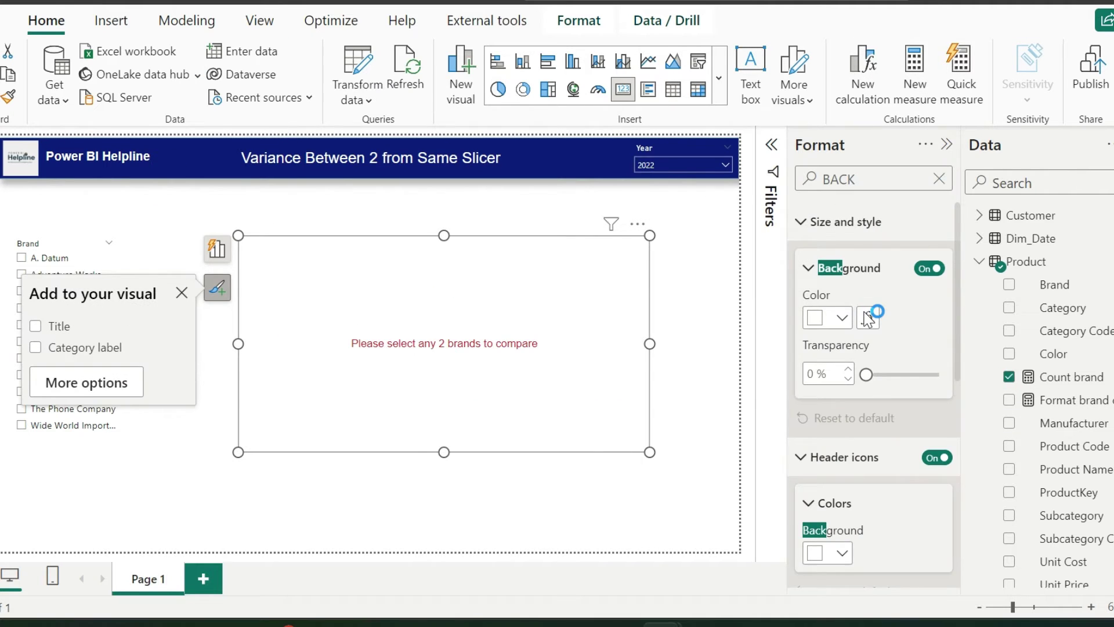
left_click(868, 317)
left_click(370, 94)
left_click(172, 185)
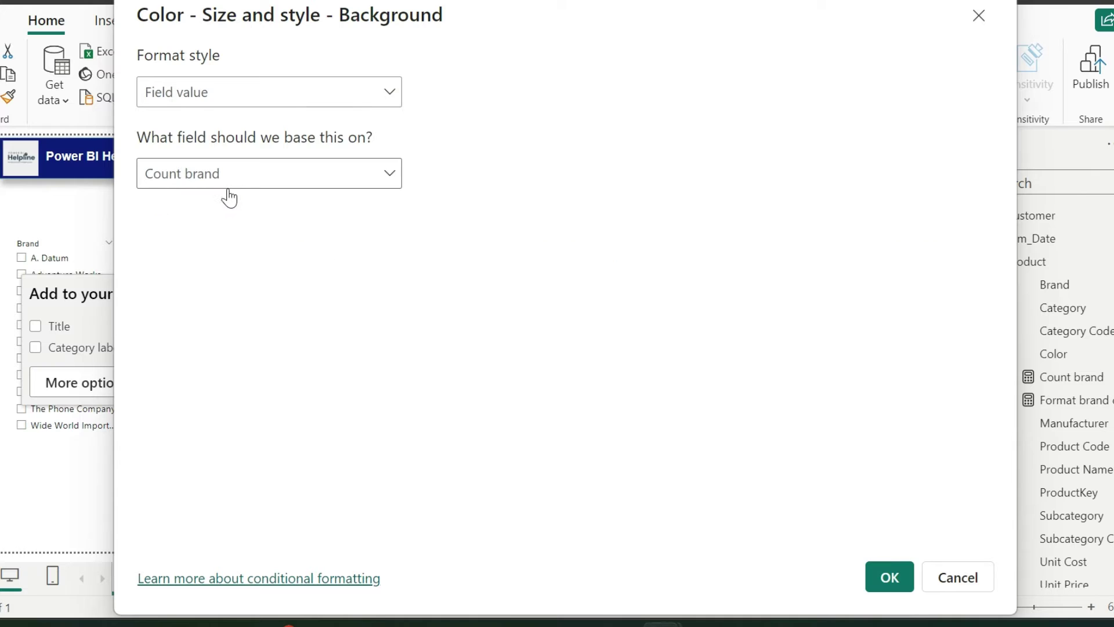
left_click(231, 173)
type("FORMAT")
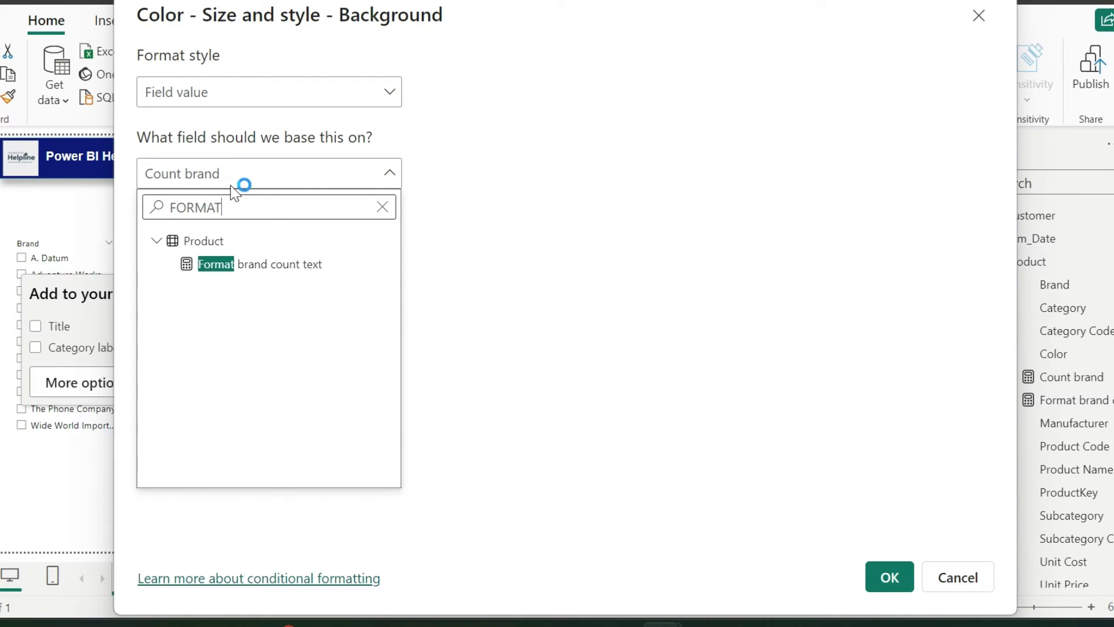
left_click(259, 264)
left_click(889, 577)
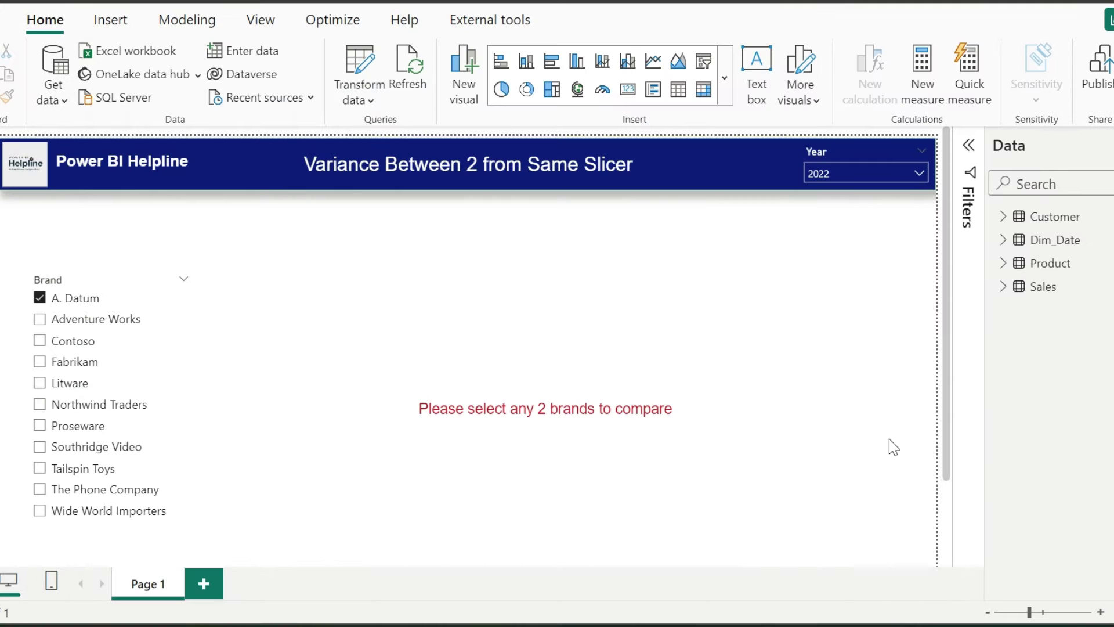
Shrink the message card and move it to the page's lower-right corner
left_click(312, 293)
left_click_drag(279, 271, 579, 433)
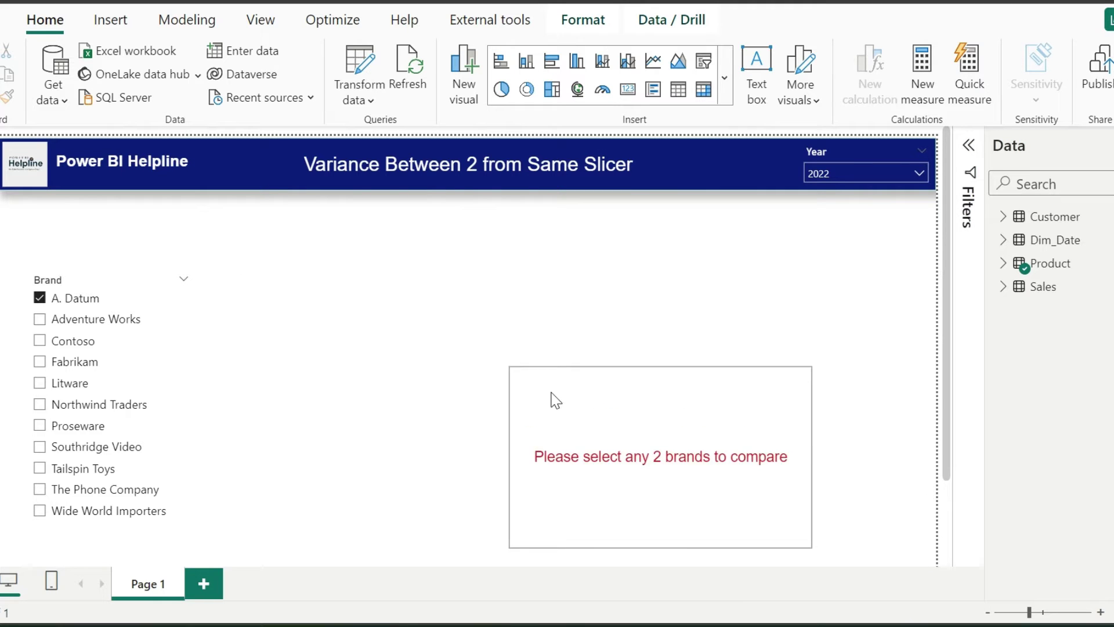
left_click_drag(609, 480, 732, 510)
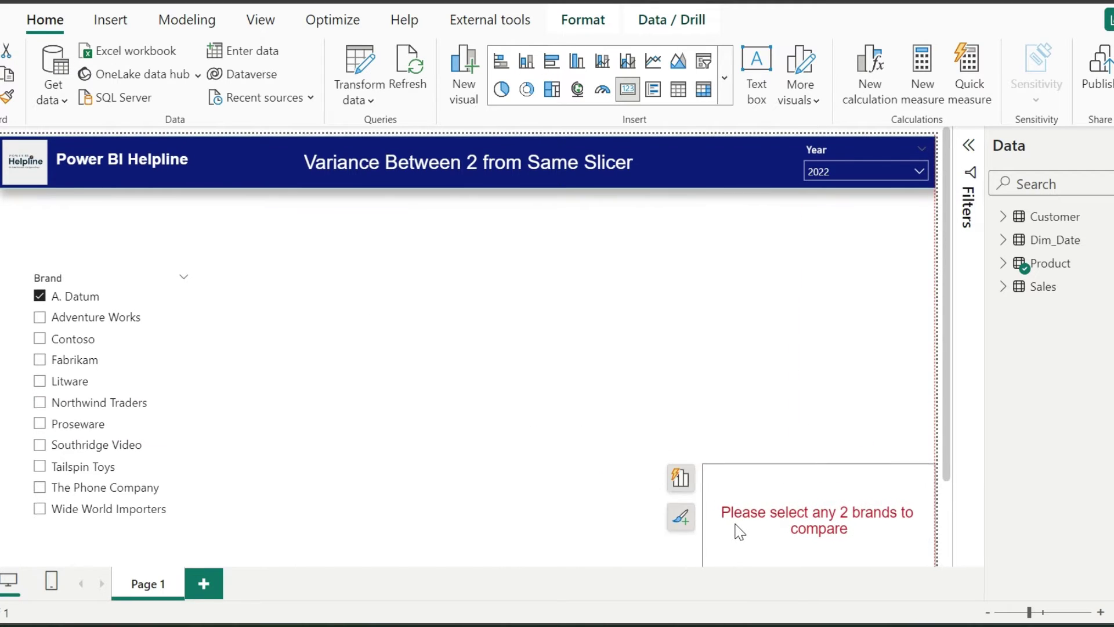
left_click(592, 512)
scroll(565, 506, "up", 1)
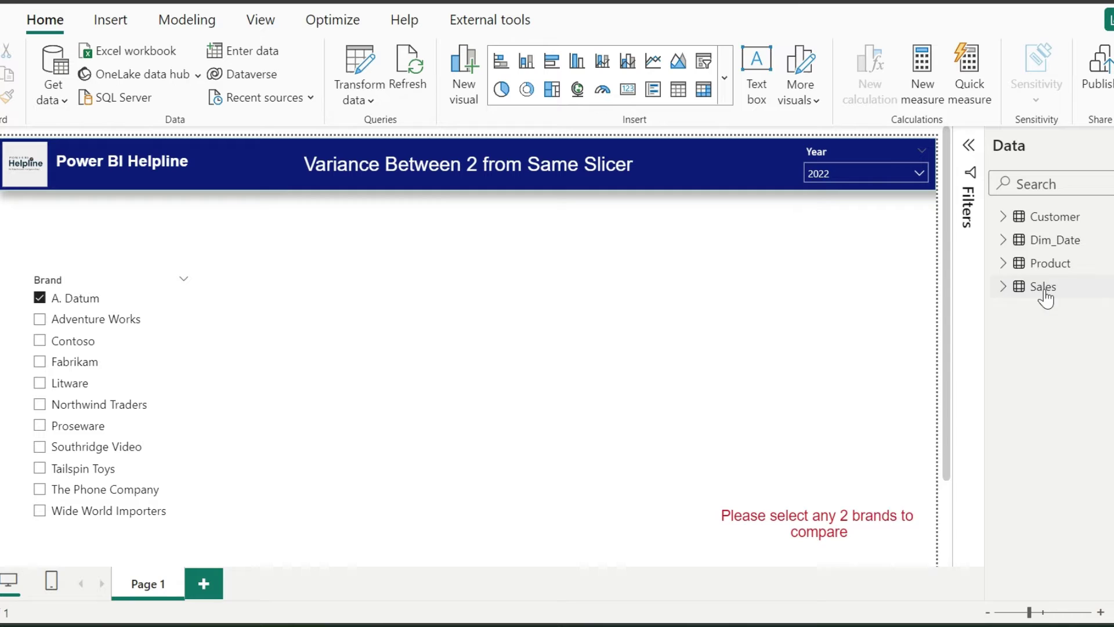
Create Brand 1 sales in Sales using CALCULATE, FILTER, ALL and MAX('Product'[Brand])
right_click(1046, 294)
left_click(914, 272)
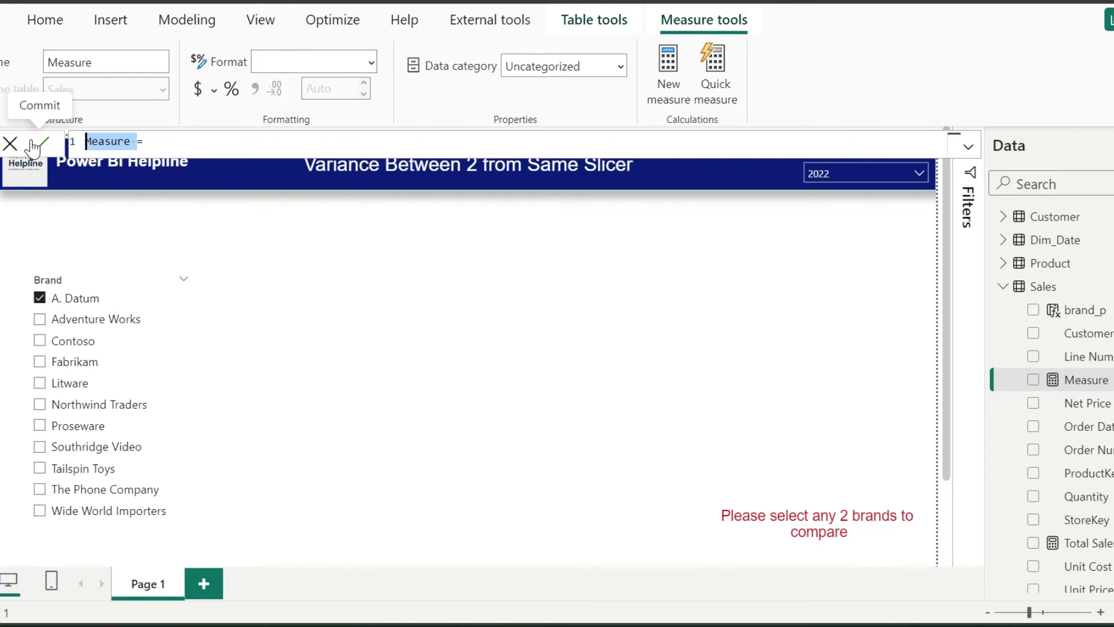
type("Brand 1")
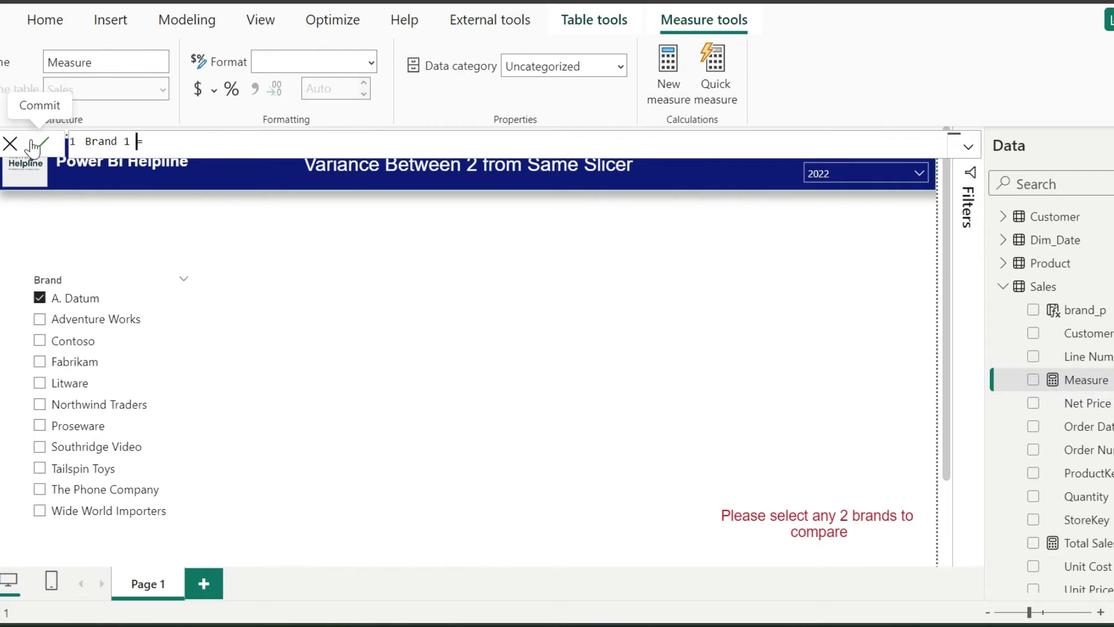
type("sales =")
key("shift+Return")
type("CALCULATE(")
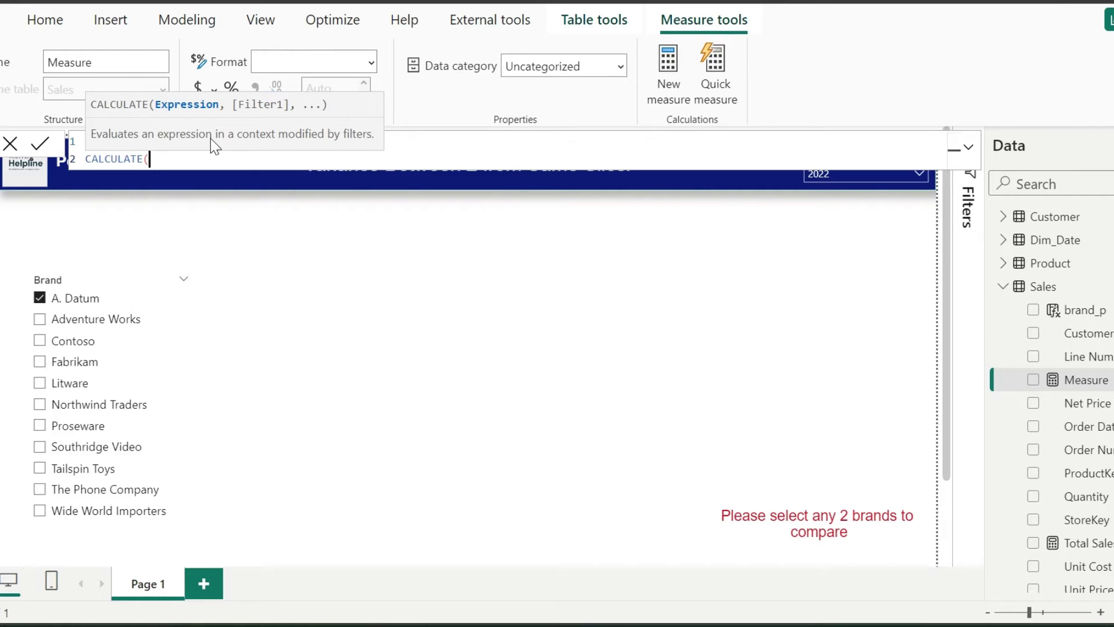
key("shift+Return")
type("[Total Sales],")
key("shift+Return")
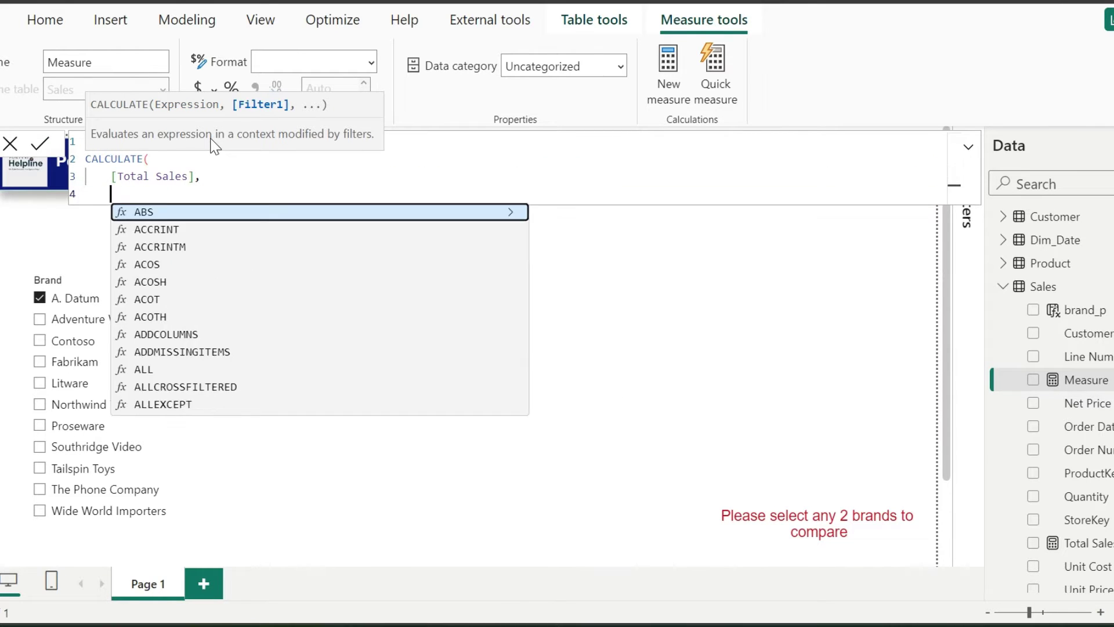
type("FILTER(")
key("shift+Return")
type("ALL('Product'[Brand]")
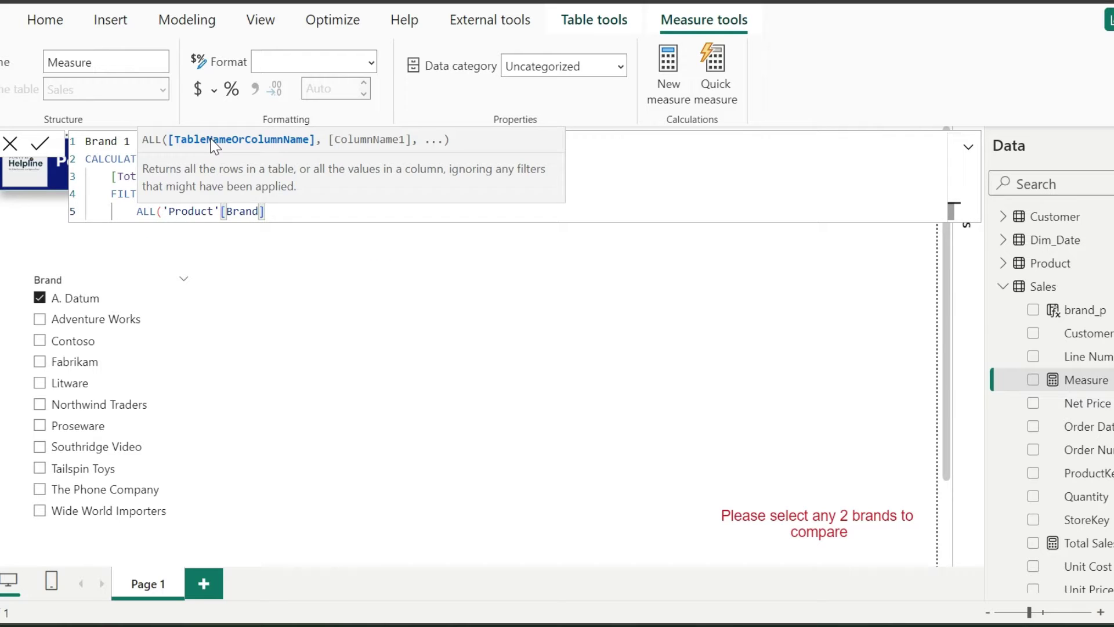
type("),")
key("shift+Return")
type("br")
key("Tab")
type("= MAX(bra")
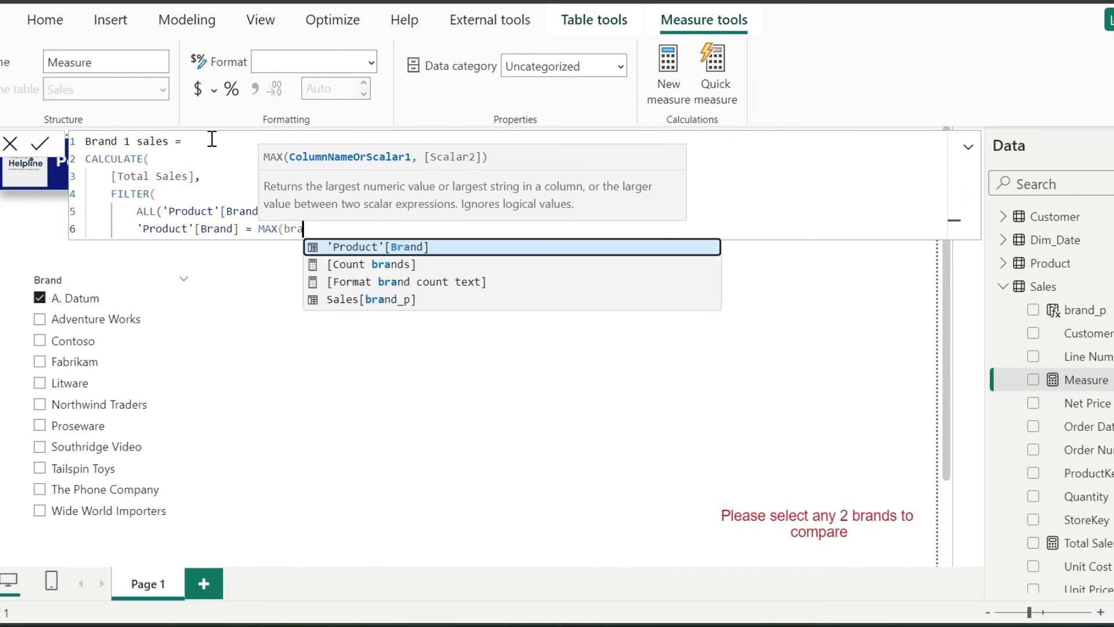
key("Tab")
type(")")
key("shift+Return")
type("))")
key("ctrl+Return")
Copy that formula into a new Brand 2 sales measure, changing MAX to MIN
key("ctrl+a")
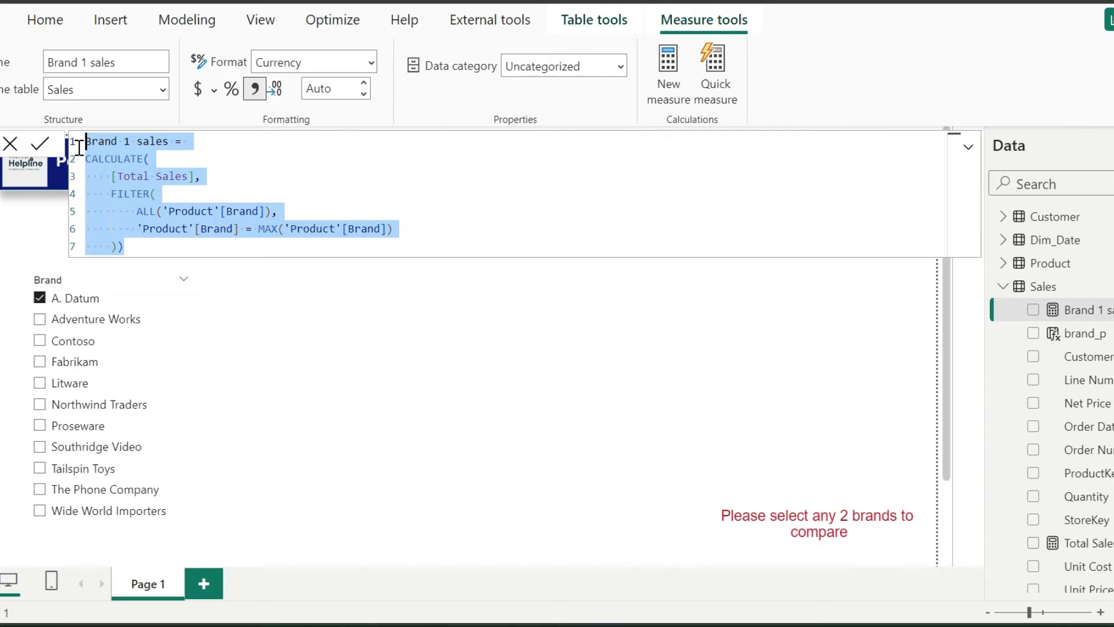
key("ctrl+c")
right_click(1043, 287)
left_click(925, 266)
key("ctrl+a")
key("ctrl+v")
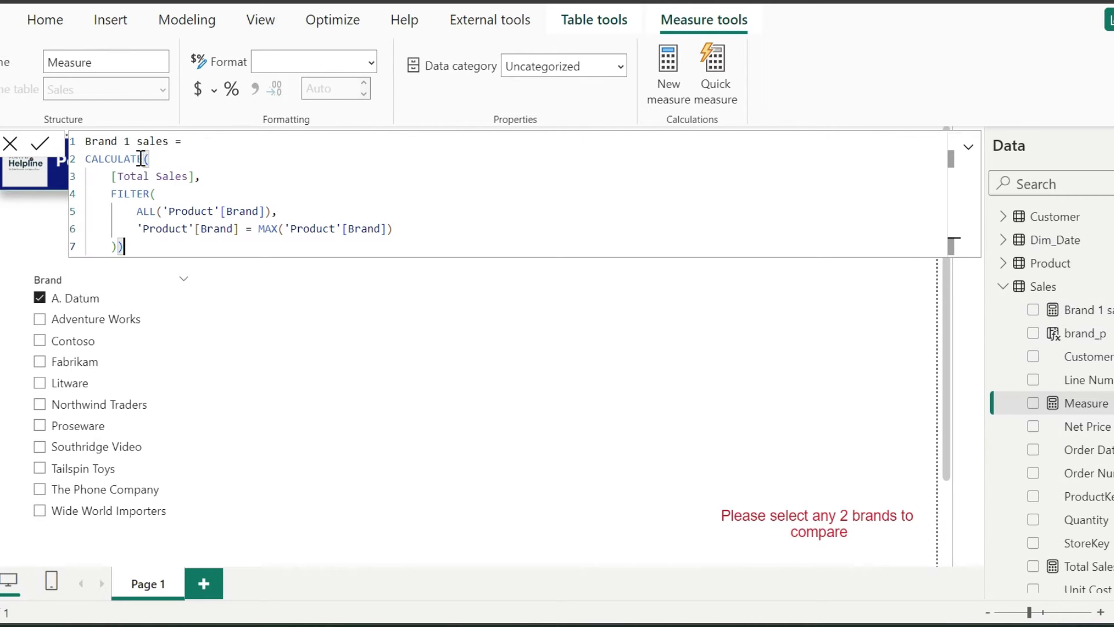
left_click(132, 141)
type("2")
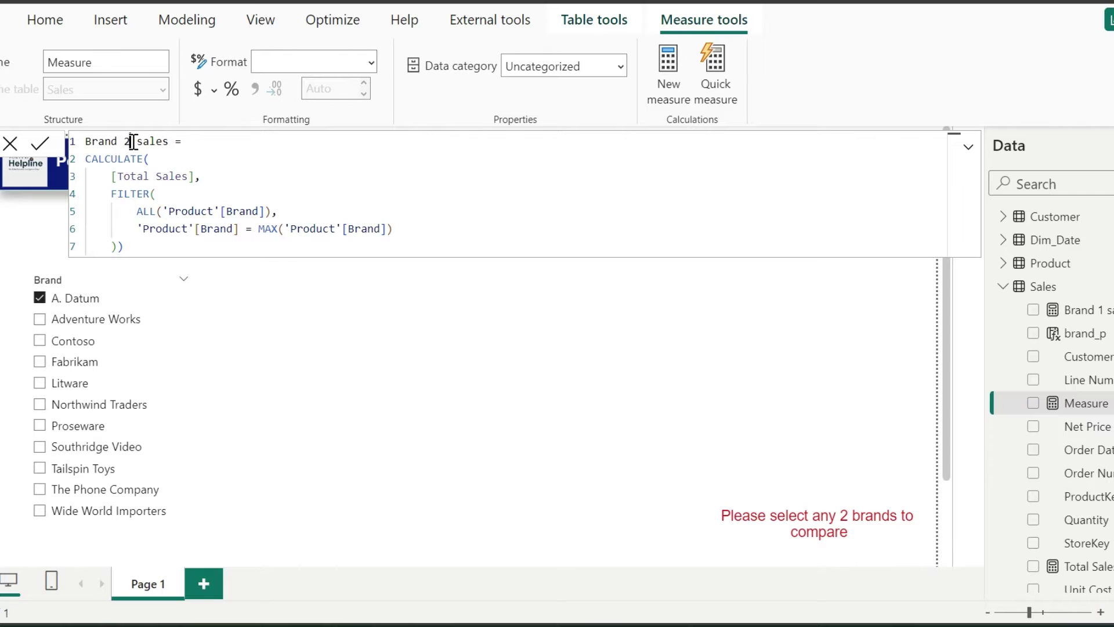
double_click(268, 228)
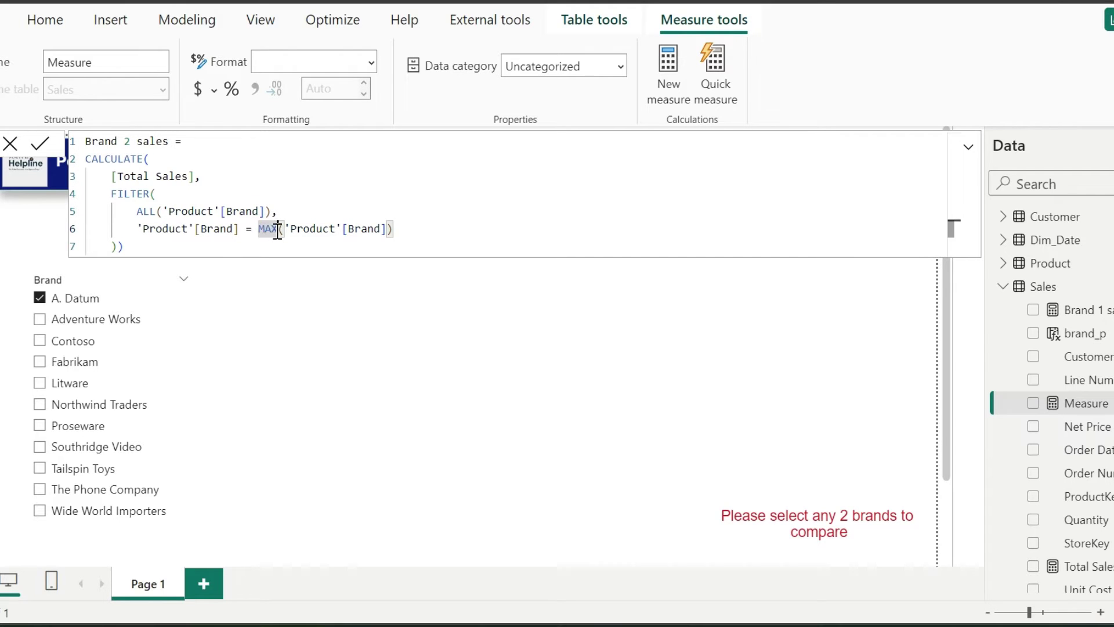
type("M")
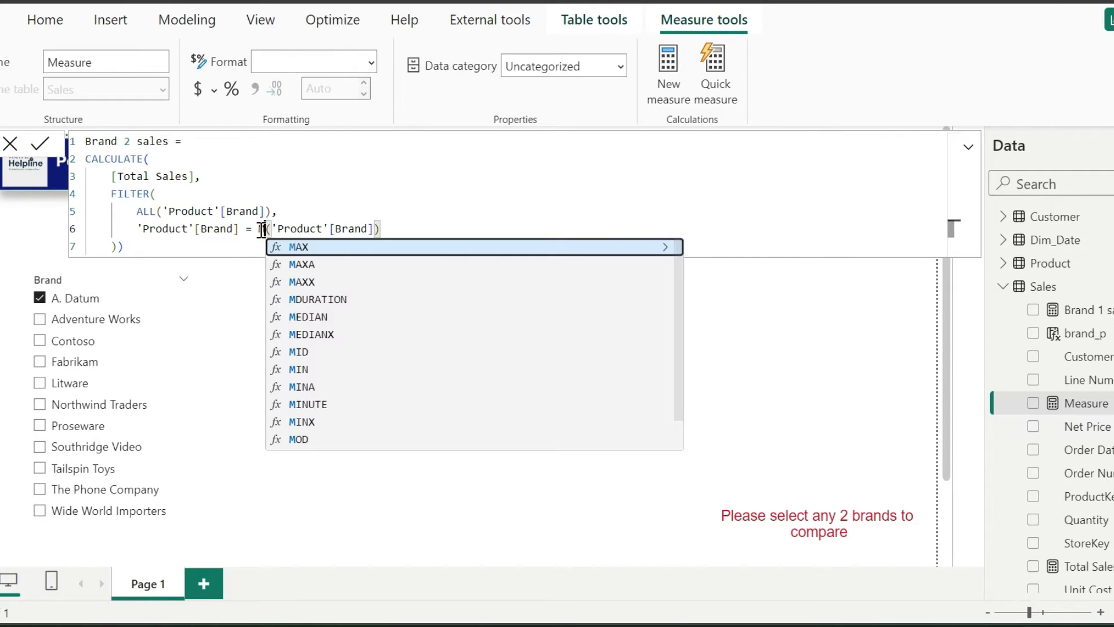
type("IN")
left_click(41, 145)
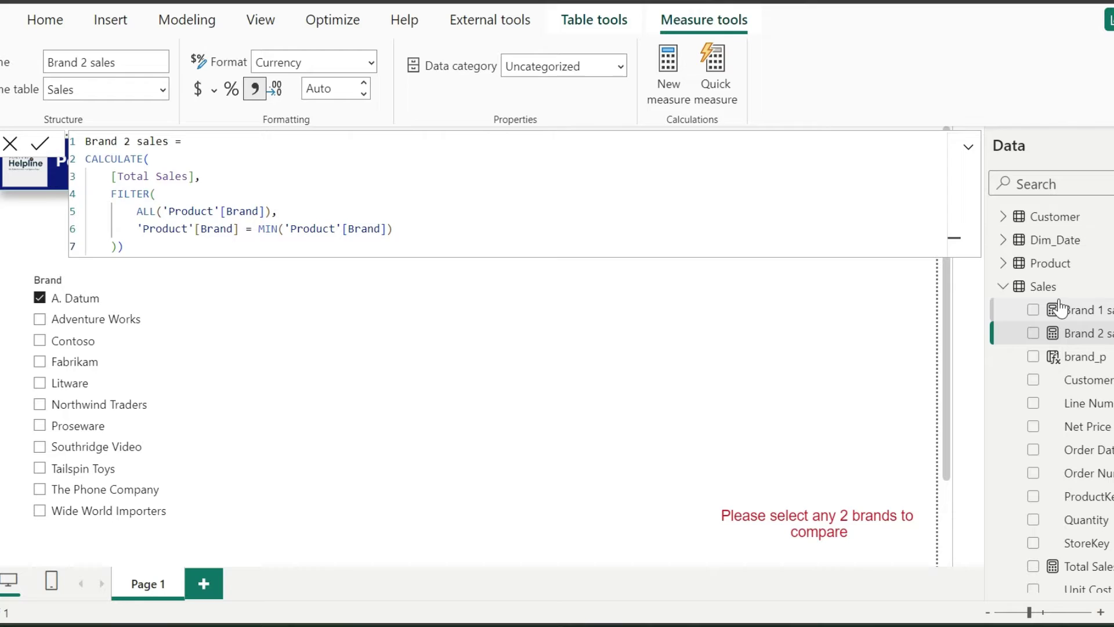
Add Diff = [Brand 1 sales] - [Brand 2 sales] to the Sales table
left_click(1044, 287)
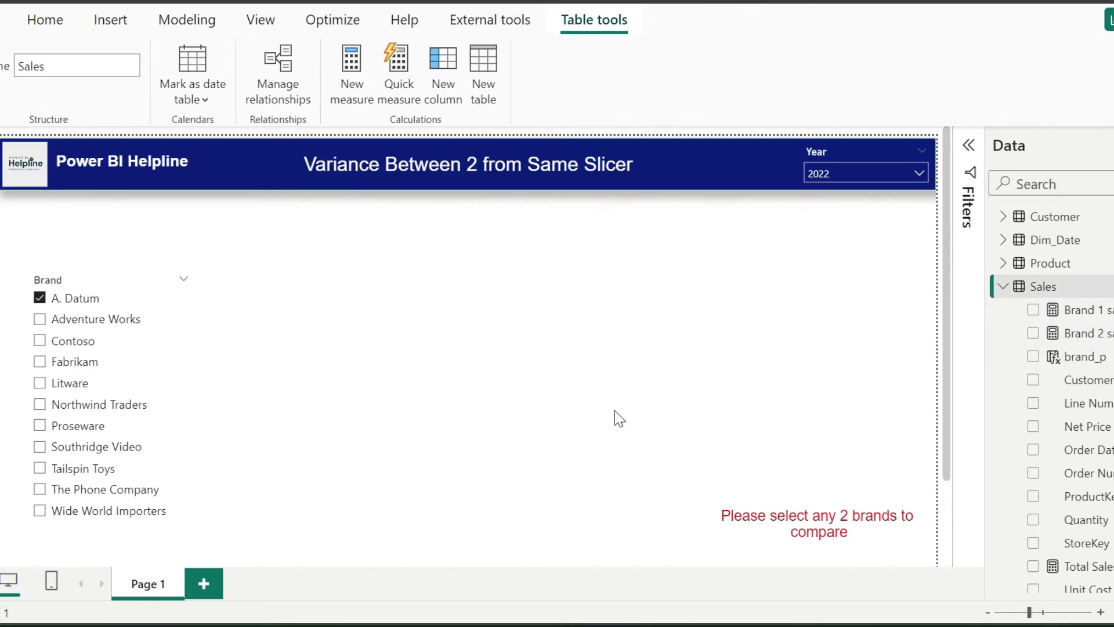
right_click(1063, 304)
left_click(930, 271)
type("Diff")
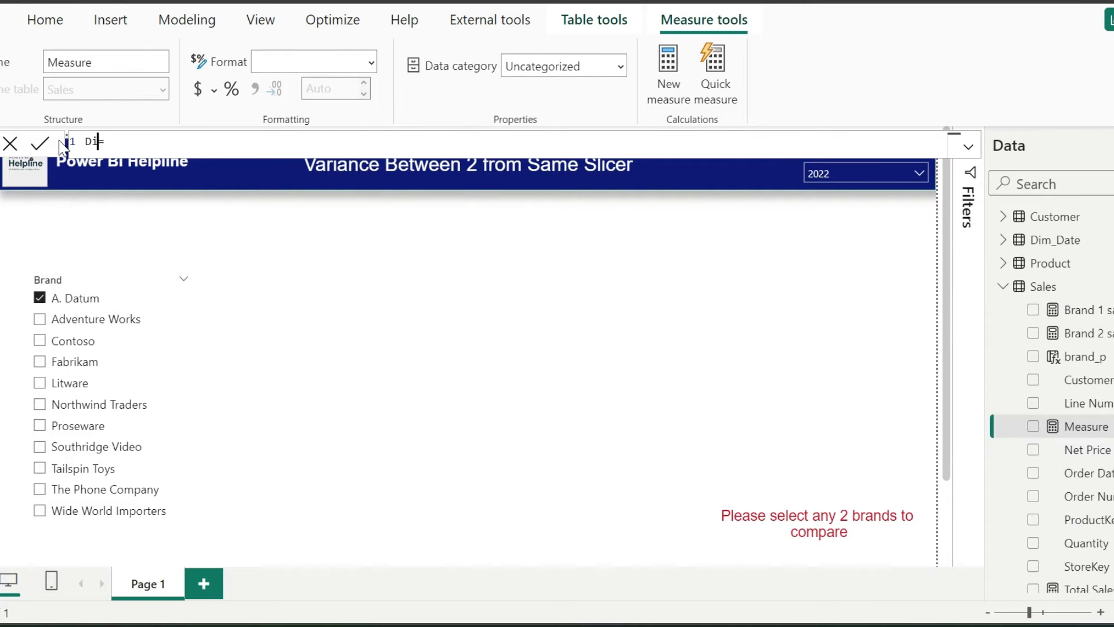
type(" =  brand")
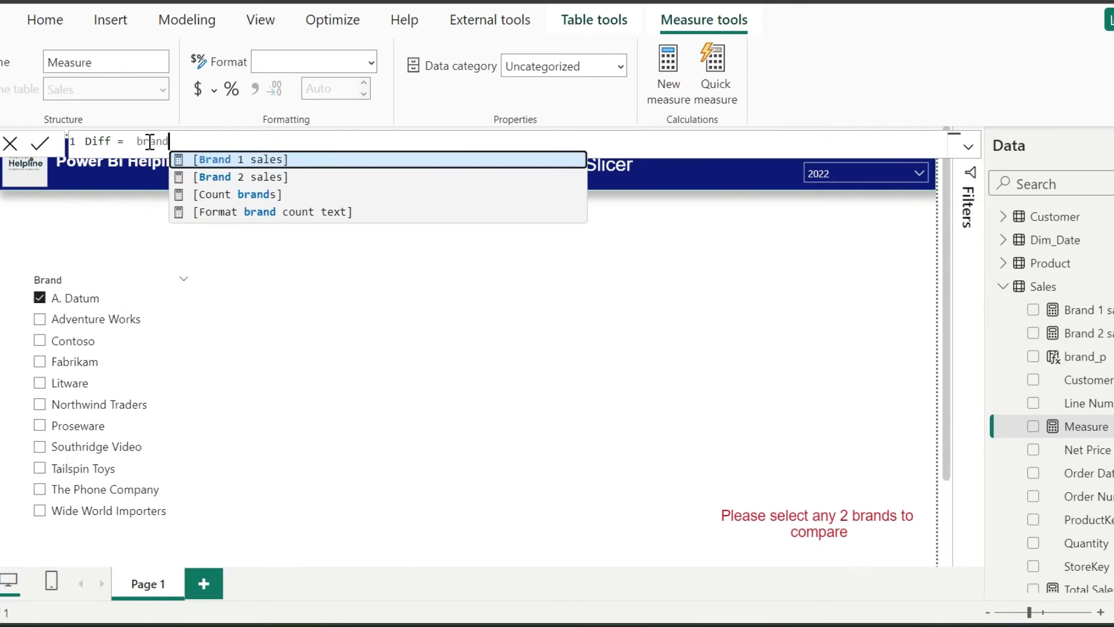
key("Tab")
type("- brand")
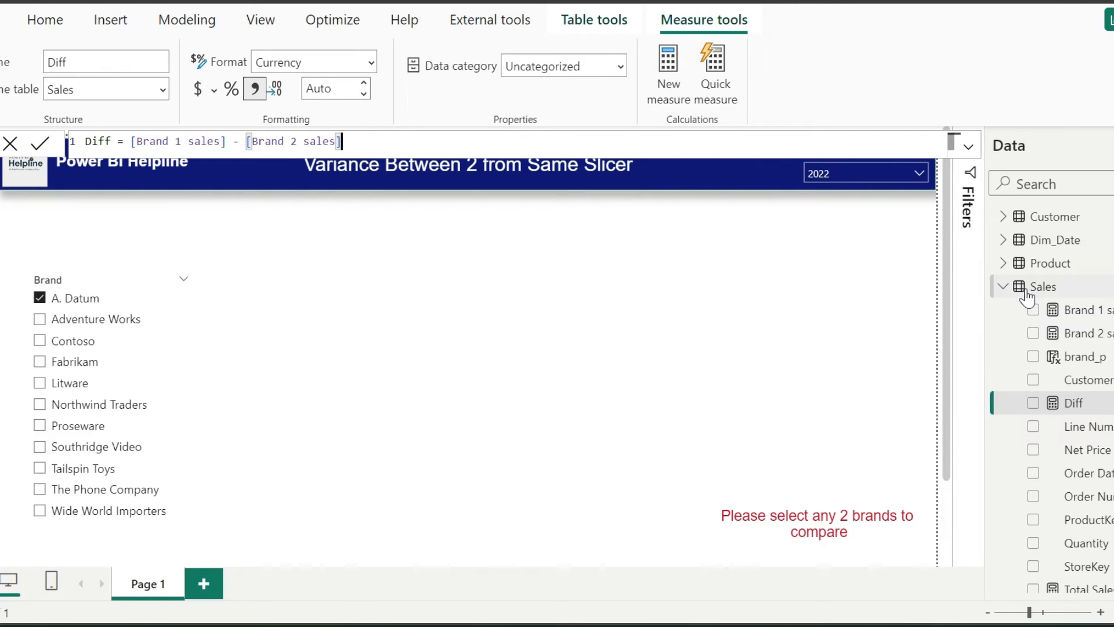
Add Variance = DIVIDE([Brand 1 sales]-[Brand 2 sales], [Brand 2 sales]) to Sales
right_click(1028, 296)
left_click(906, 318)
type("Va")
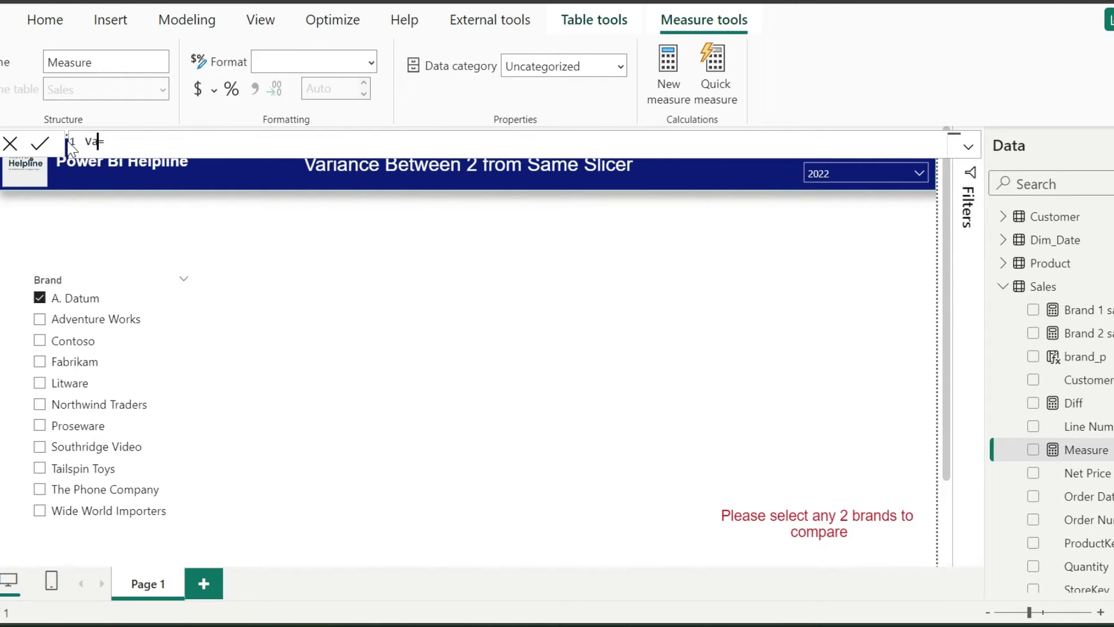
type("riance =  ")
type("DIVIDE(")
type("[")
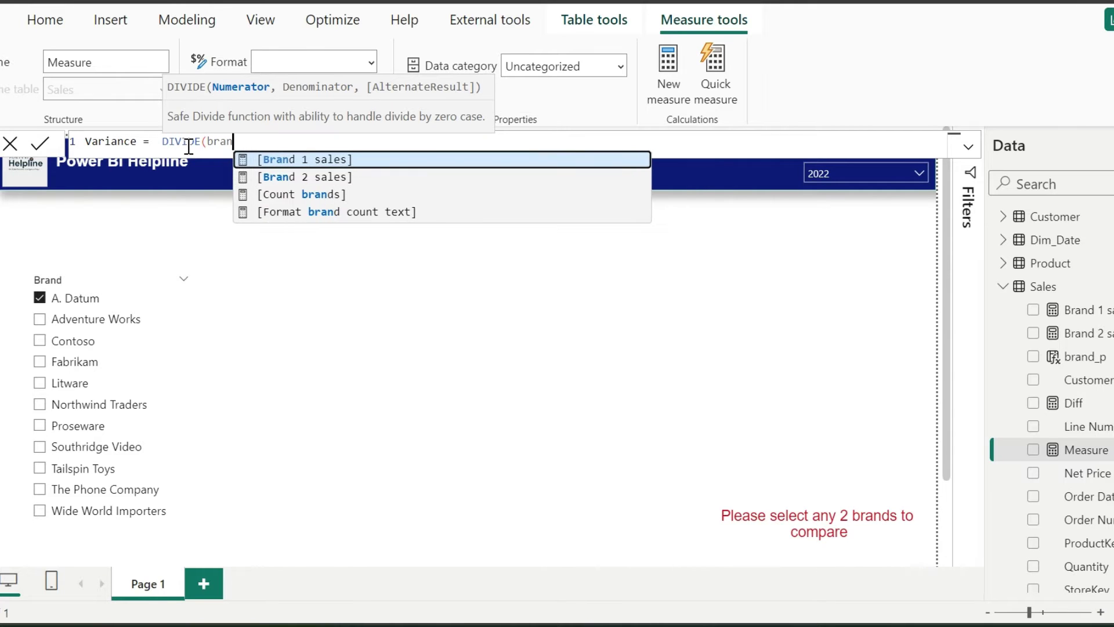
key("Tab")
type("- bran")
key("Down")
key("Tab")
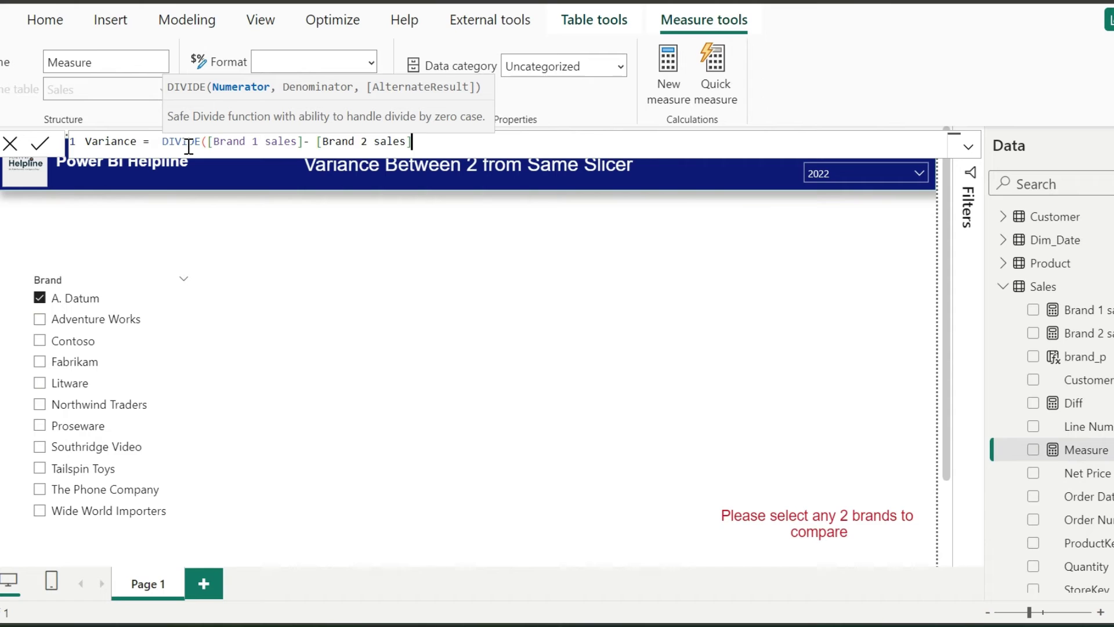
type(", brand")
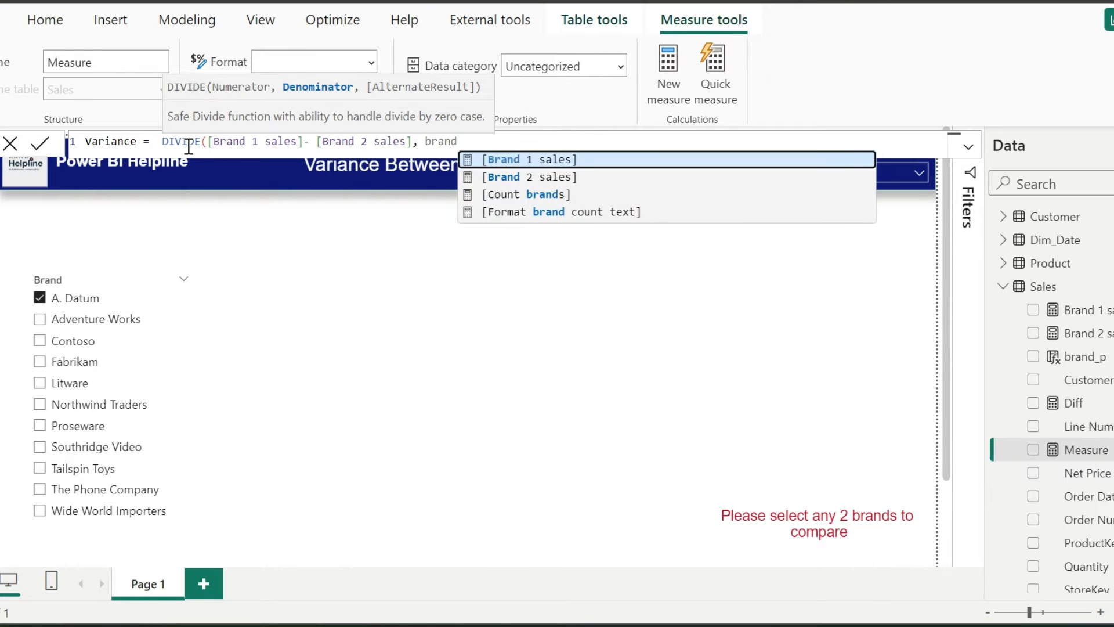
key("Down")
key("Tab")
type(")")
key("Return")
Insert a new Card visual and select Adventure Works and Contoso in the Brand slicer
left_click(725, 96)
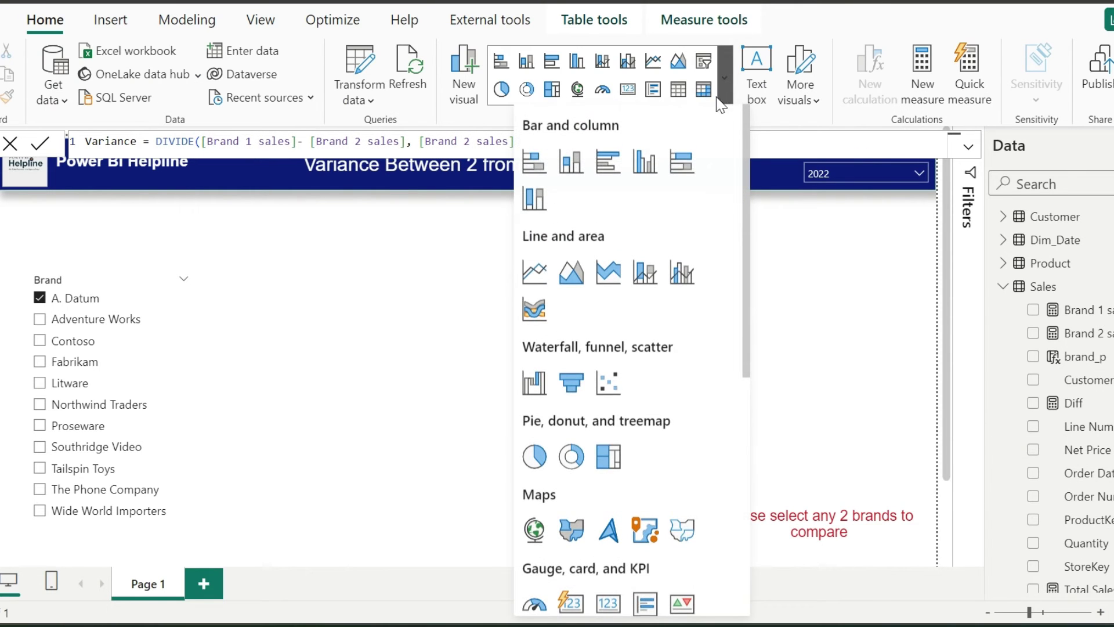
scroll(600, 436, "down", 3)
left_click(572, 523)
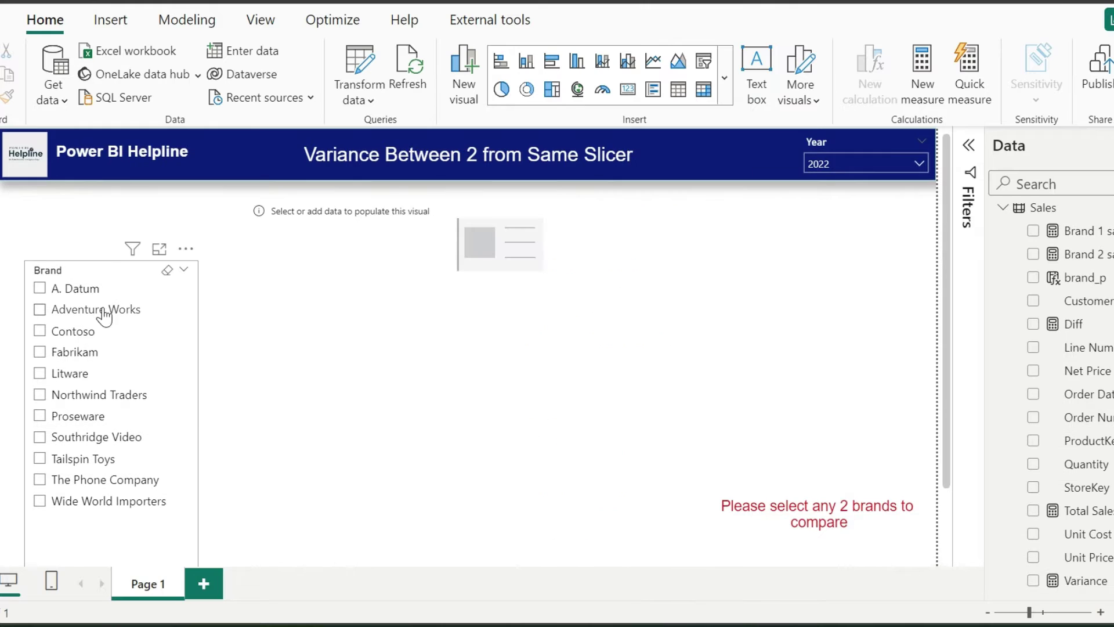
left_click(39, 319)
left_click(39, 341, "ctrl")
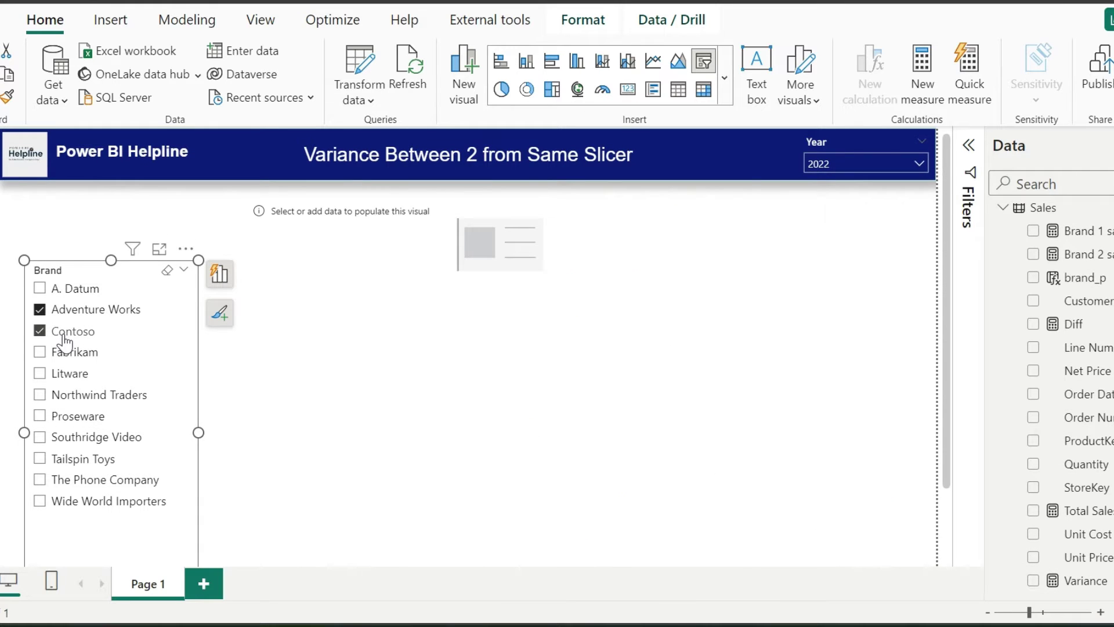
Add Brand 1 sales, Brand 2 sales, Diff and Variance to the card
left_click(593, 226)
left_click(1032, 231)
left_click(1030, 254)
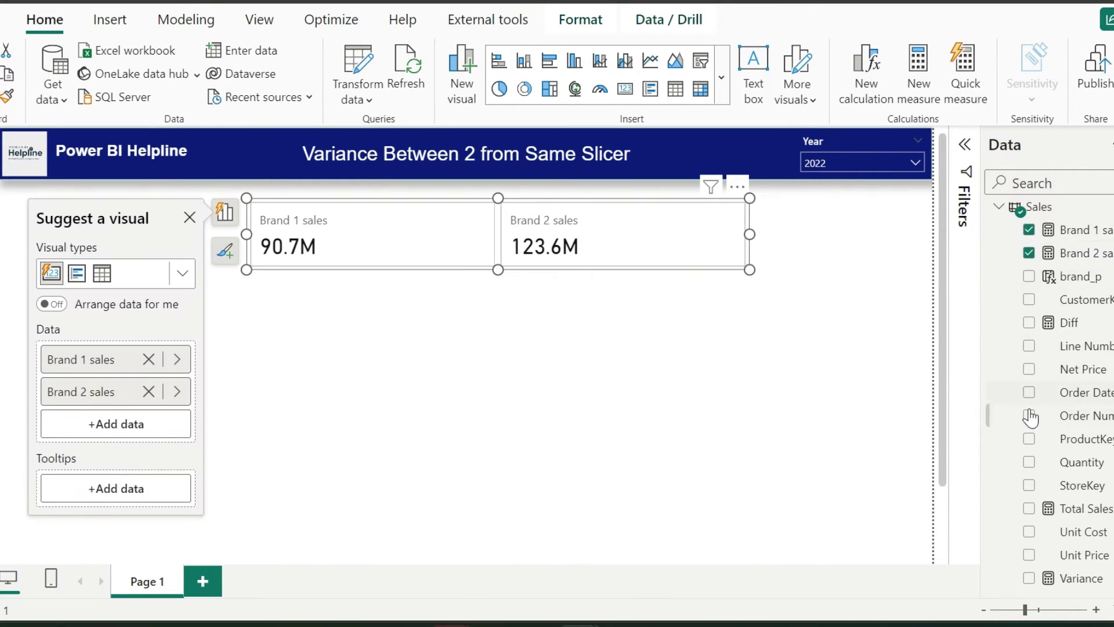
left_click(1029, 322)
left_click(1029, 578)
left_click(847, 253)
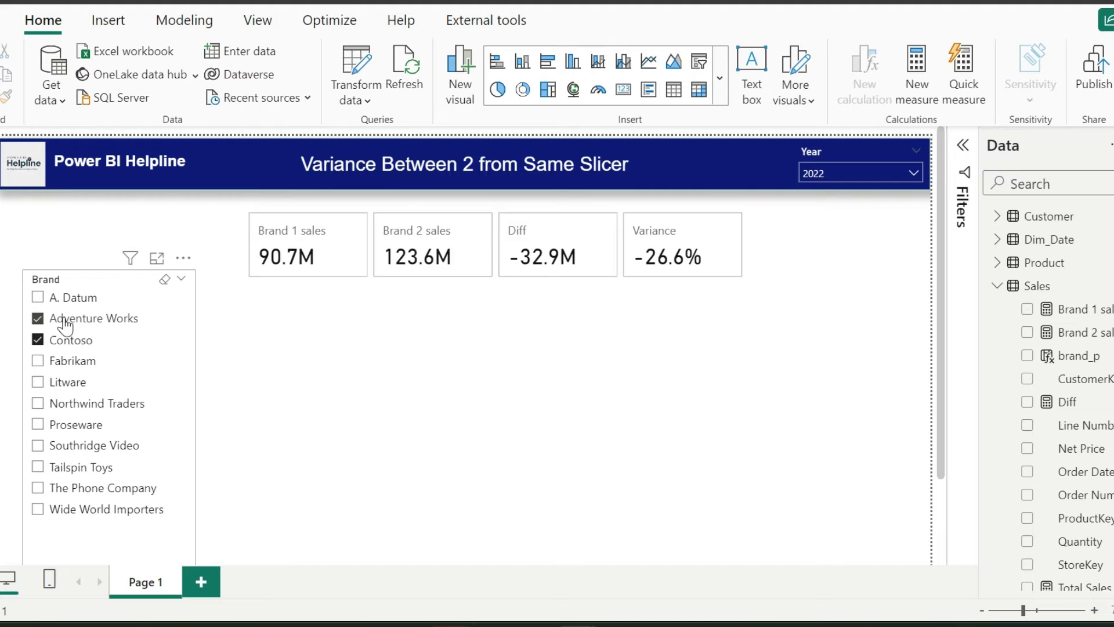
mouse_move(496, 244)
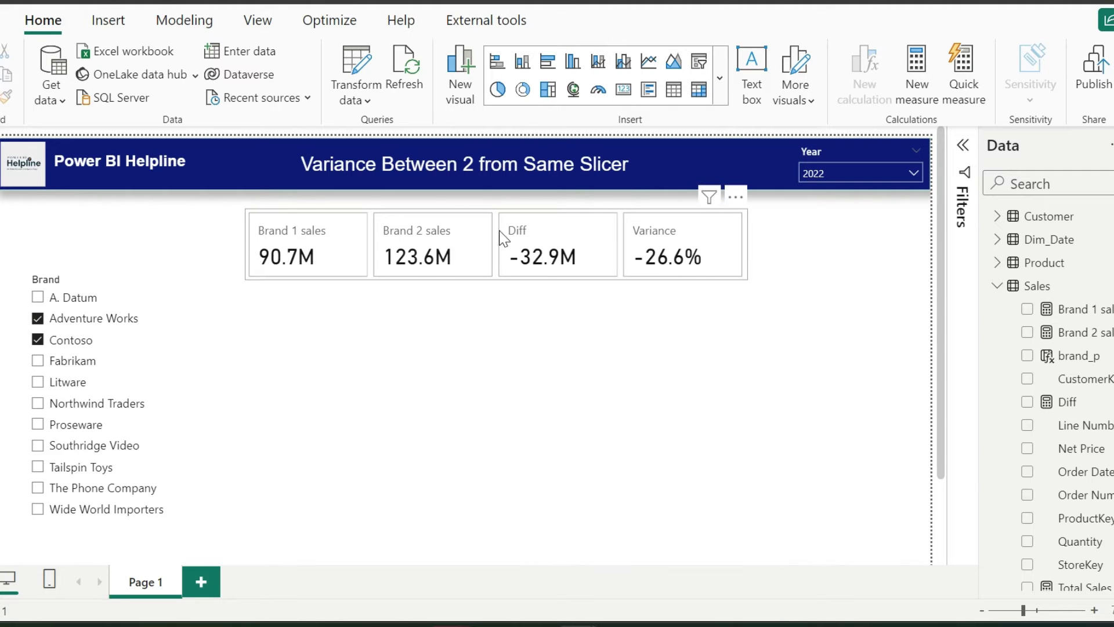
Create Brand 1 Label = MAX('Product'[Brand]) in the Sales table
right_click(1037, 286)
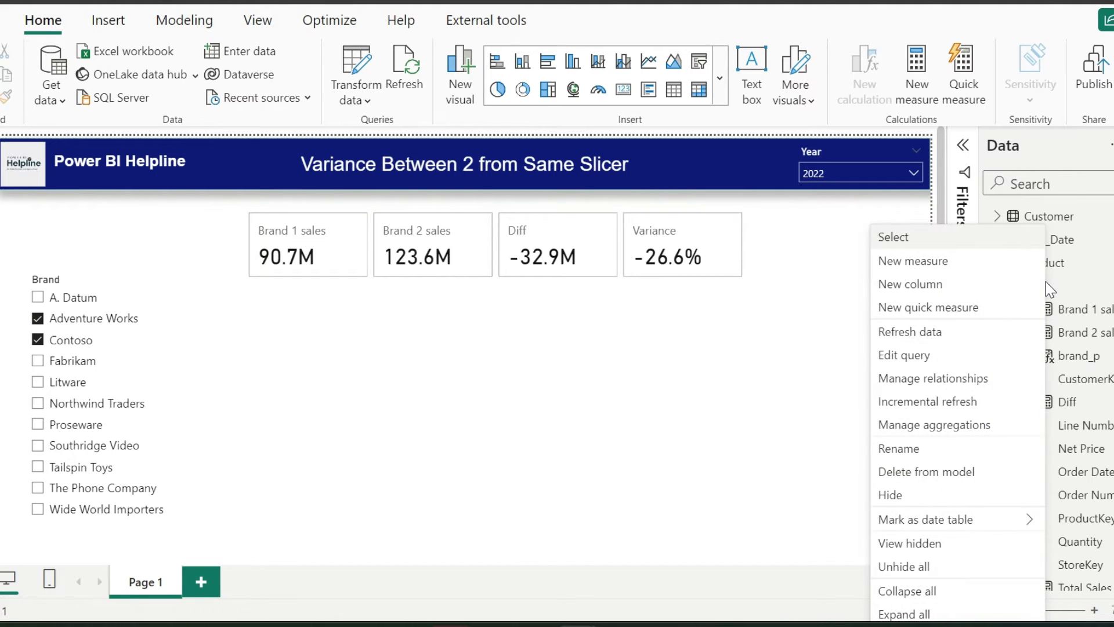
left_click(921, 257)
type("Brand 1 La")
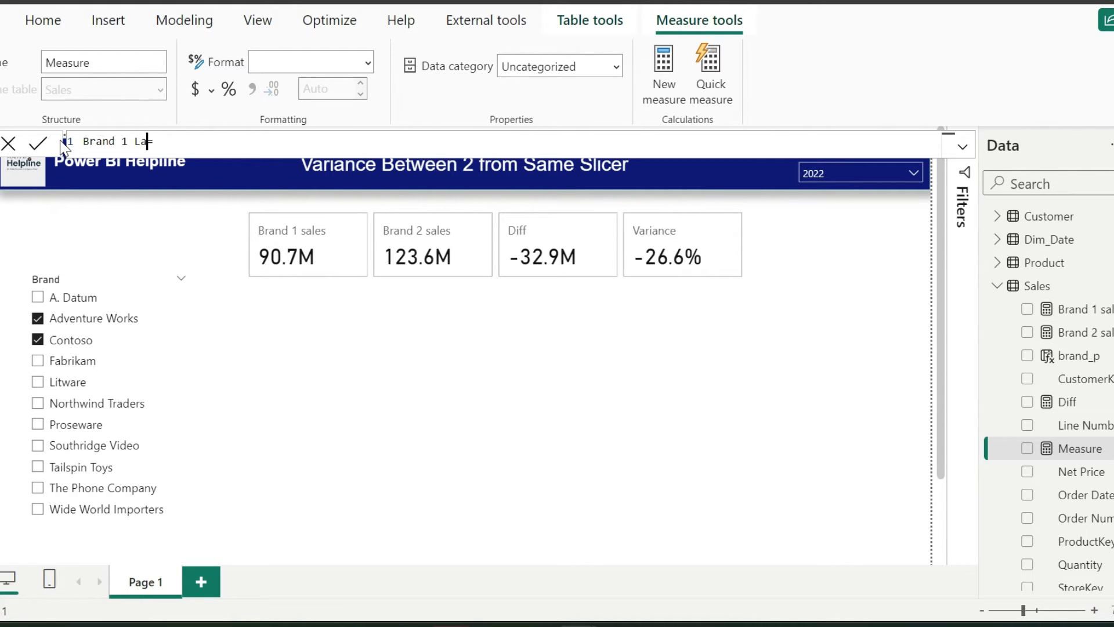
type("bel =")
key("shift+Return")
type("MAX(")
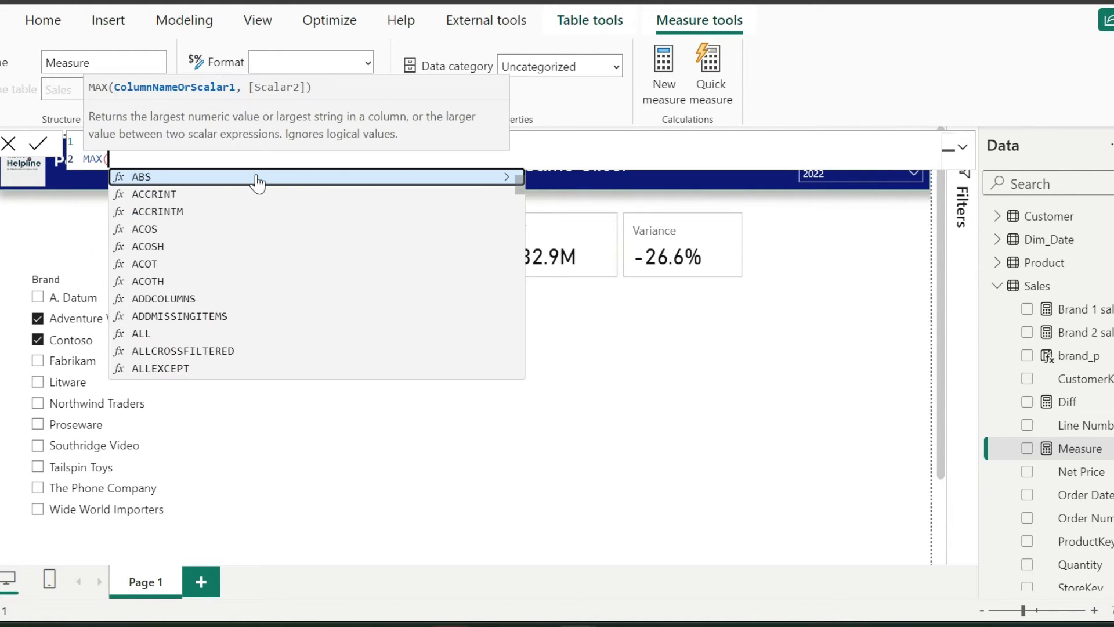
type("brand")
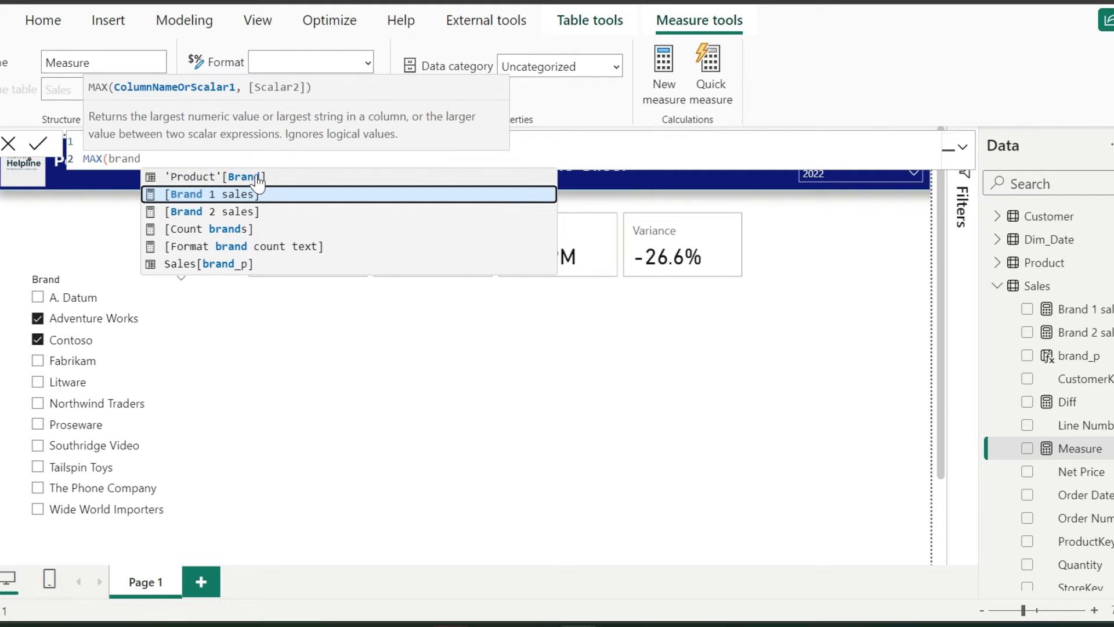
key("Tab")
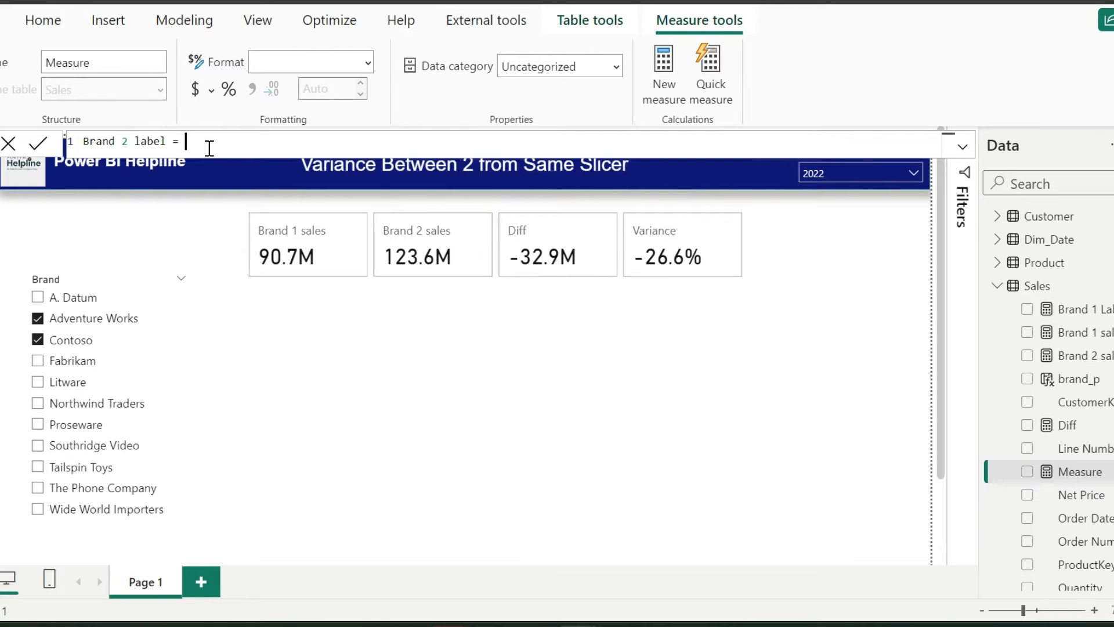
type("min")
Create Brand 2 label = MIN('Product'[Brand])
key("Tab")
type("brand")
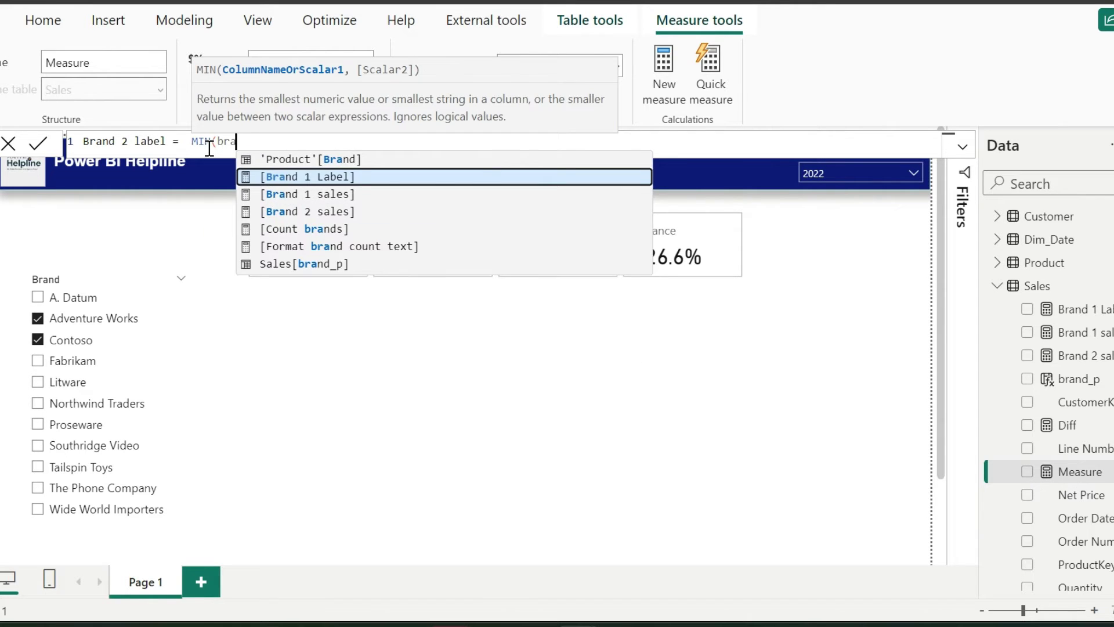
key("Tab")
type(")")
key("Return")
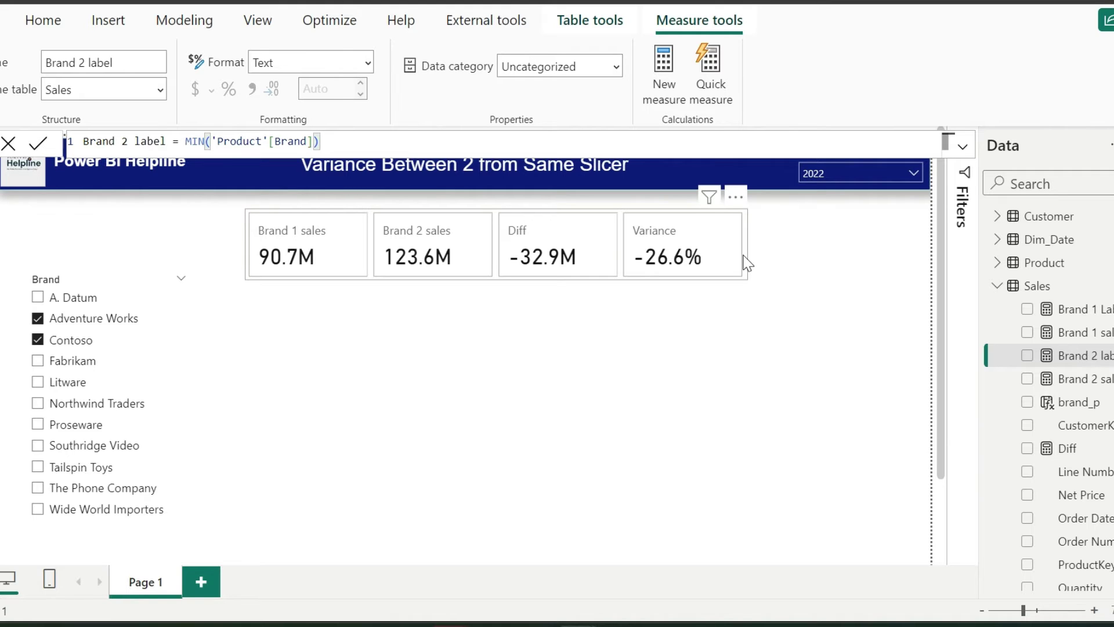
Add the Brand 2 label as the reference label for the Brand 2 sales card
left_click(747, 261)
left_click(962, 201)
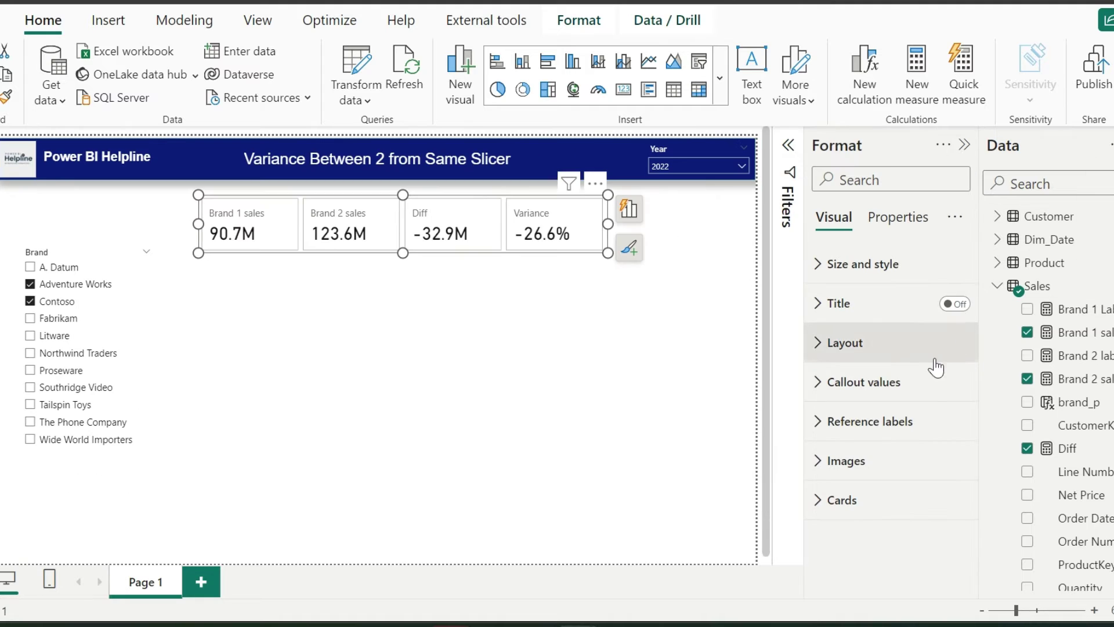
left_click(919, 422)
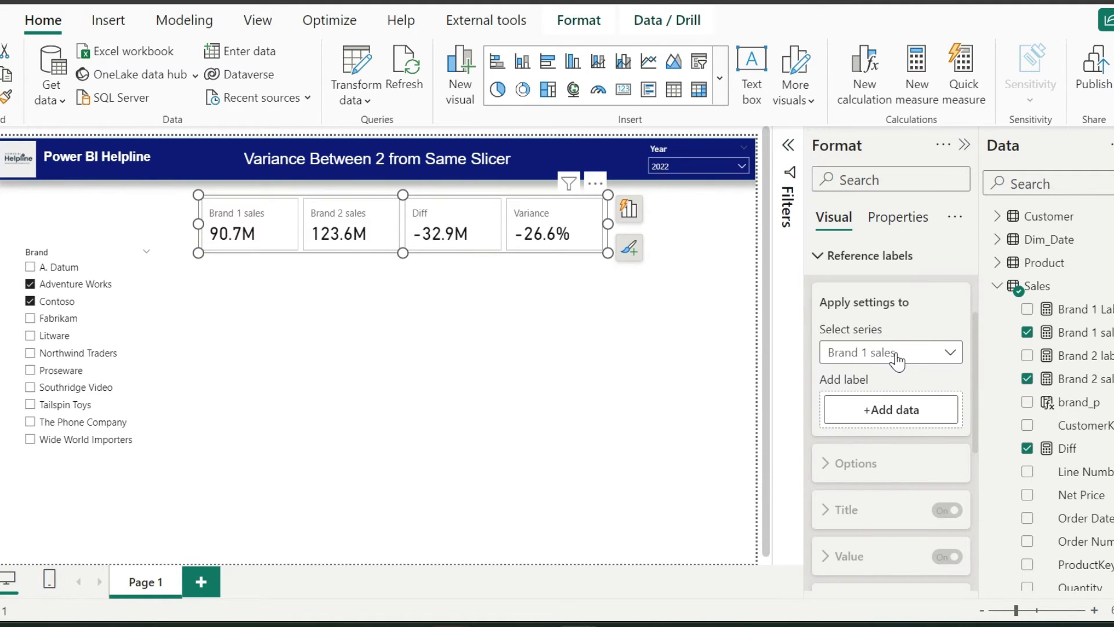
left_click(890, 351)
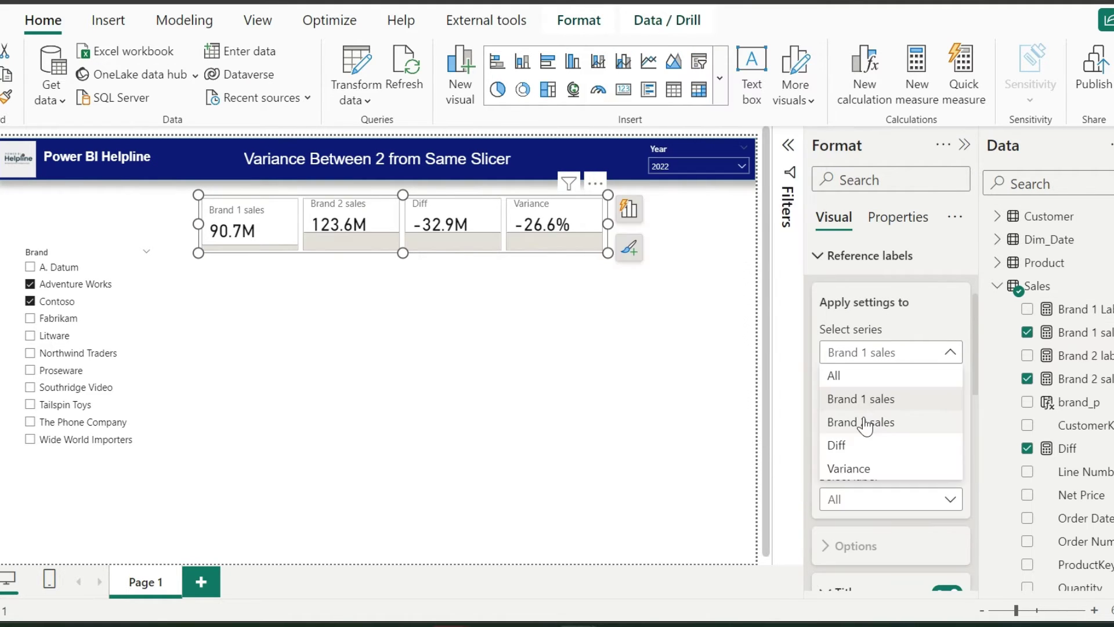
left_click(865, 423)
left_click(891, 409)
type("brand 2")
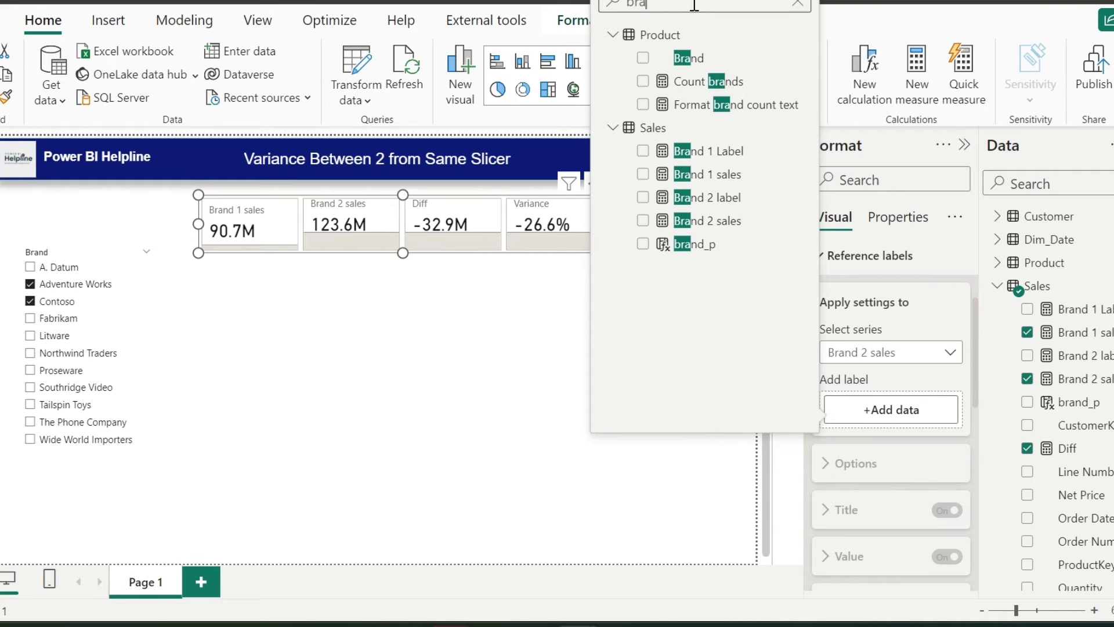
left_click(702, 59)
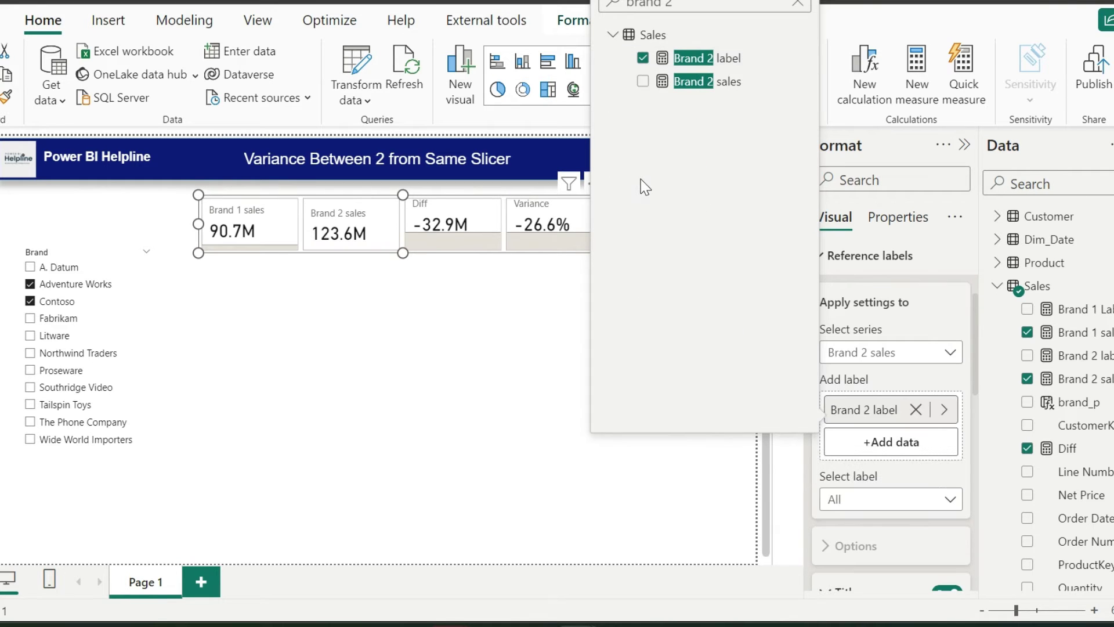
left_click(644, 185)
Enlarge the cards, add Diff as a value-less reference label, and turn off dividers
left_click_drag(403, 252, 653, 289)
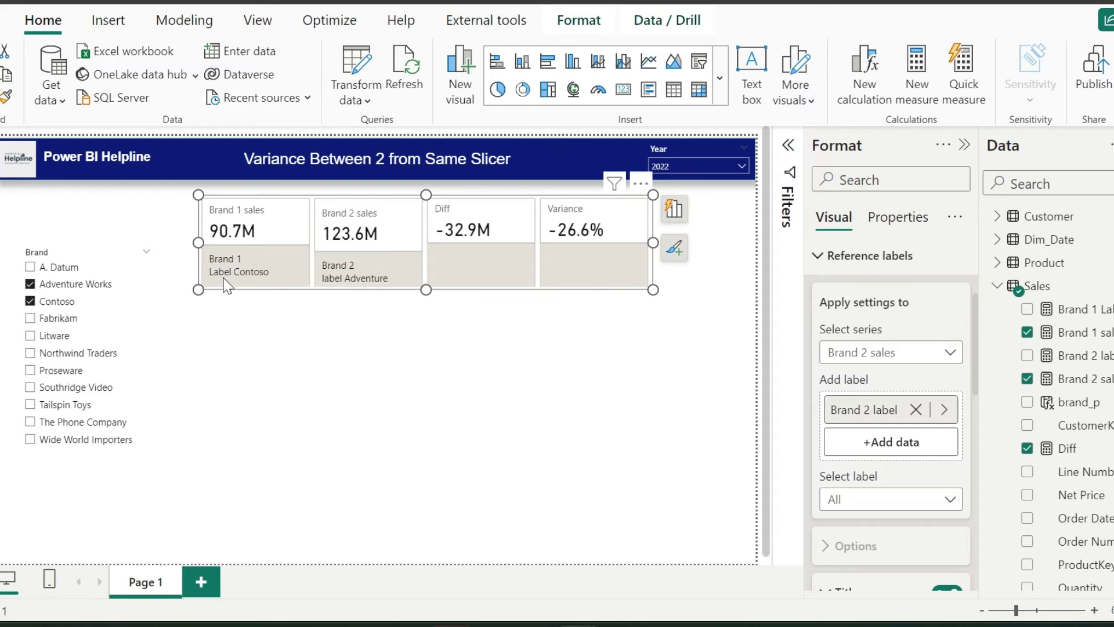
scroll(882, 349, "down", 1)
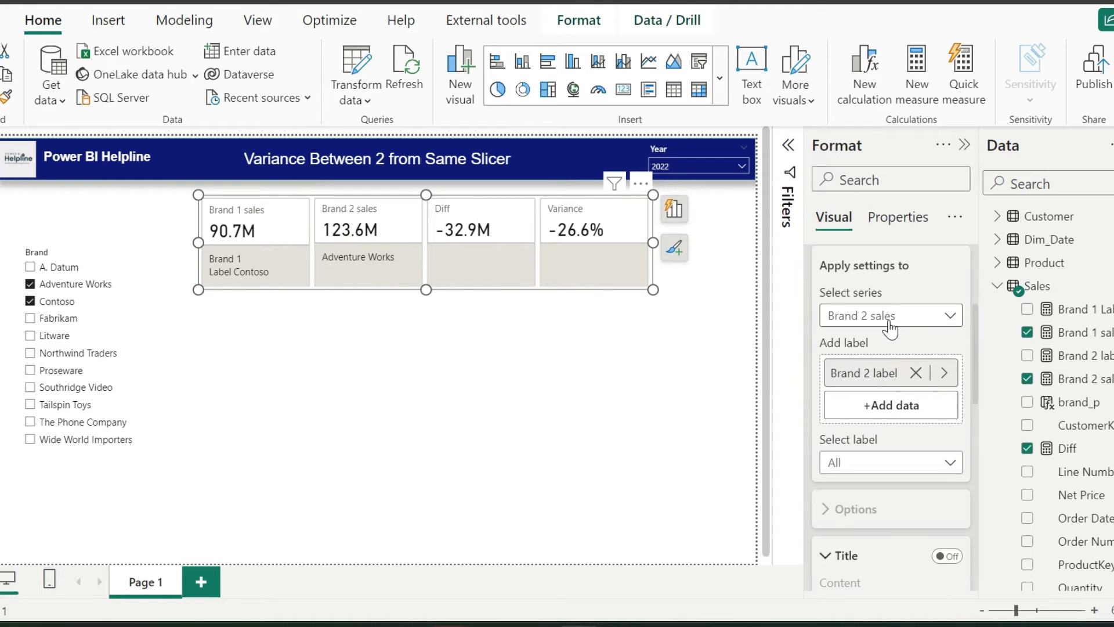
left_click(882, 313)
left_click(866, 362)
type("di")
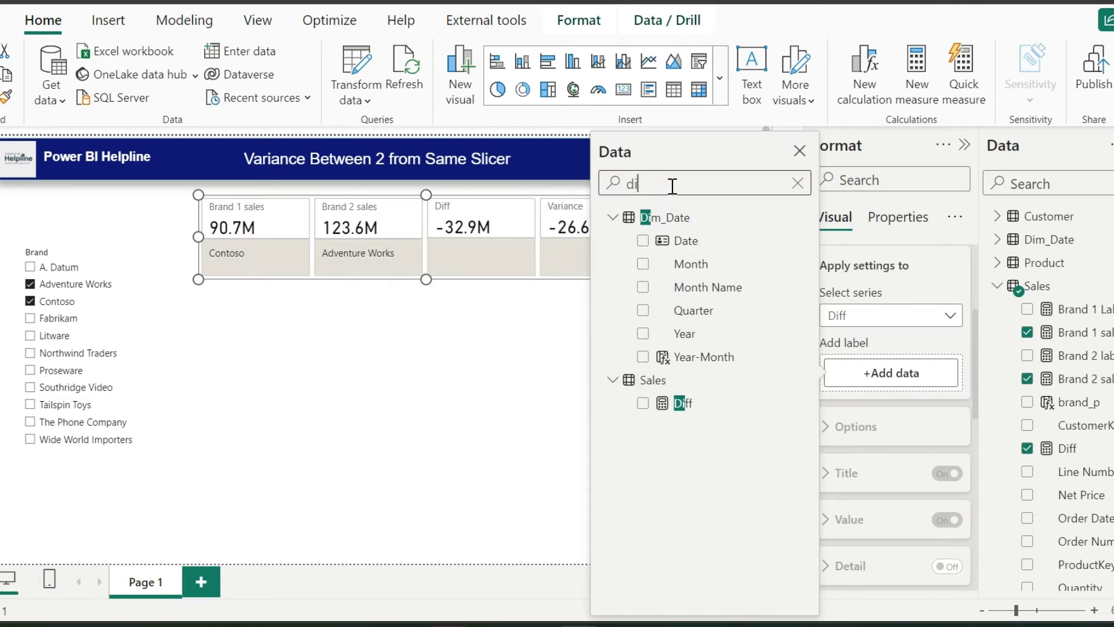
type("ff")
left_click(643, 257)
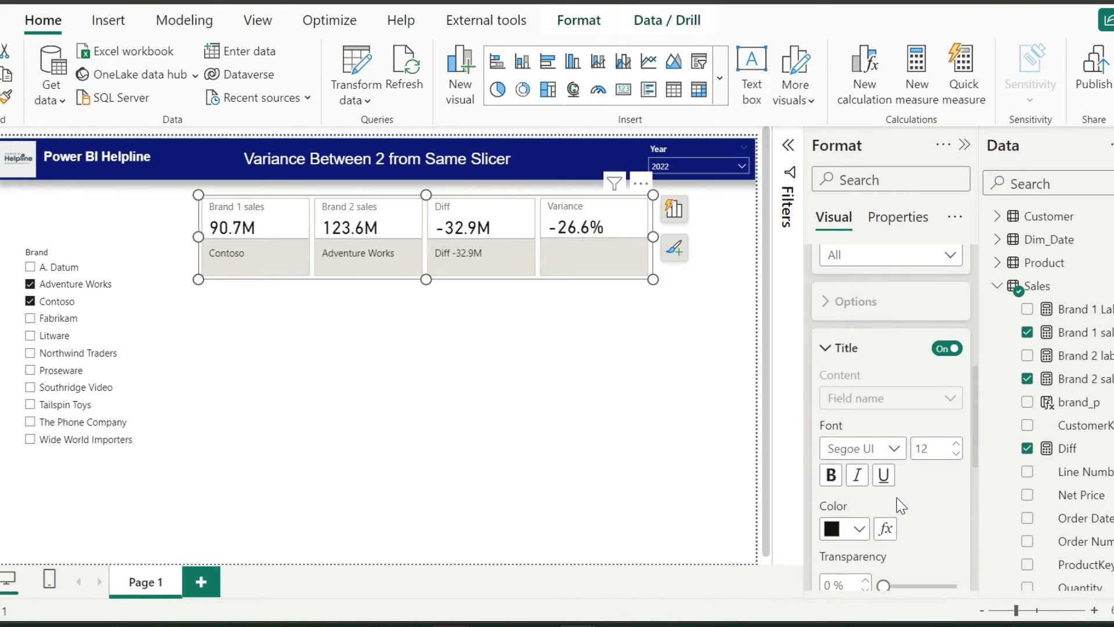
scroll(897, 497, "down", 2)
left_click(946, 471)
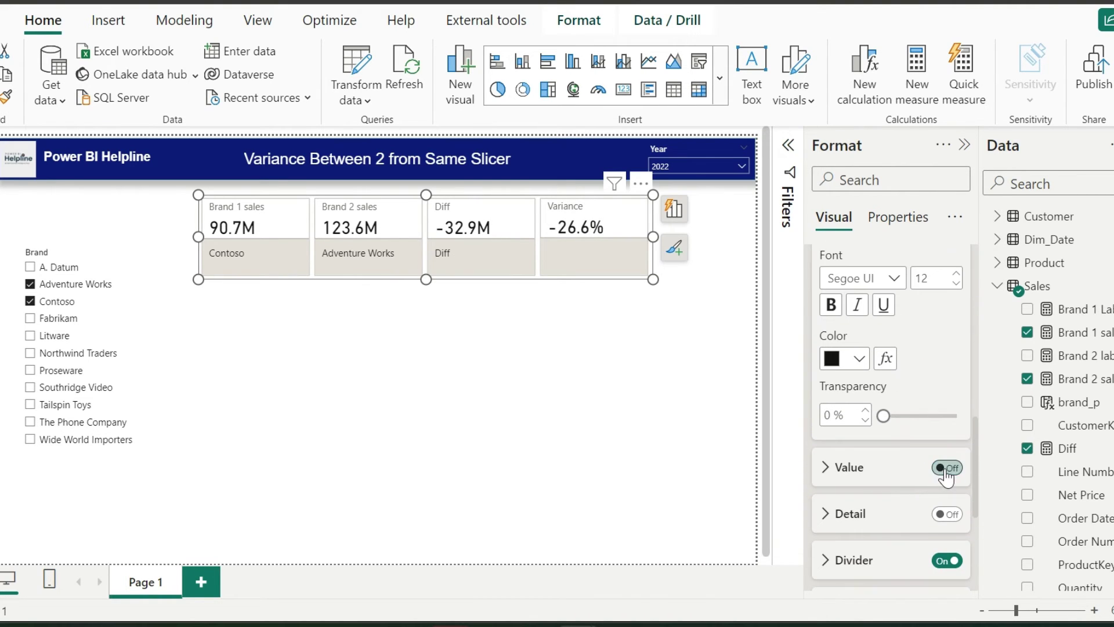
scroll(926, 454, "up", 5)
scroll(925, 454, "up", 5)
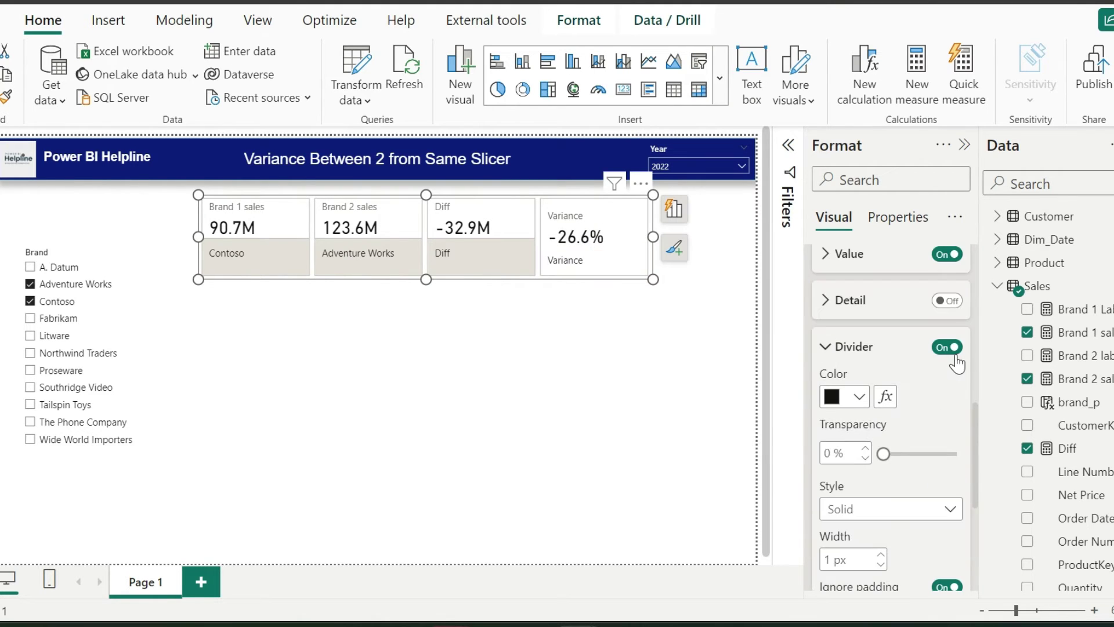
left_click(948, 348)
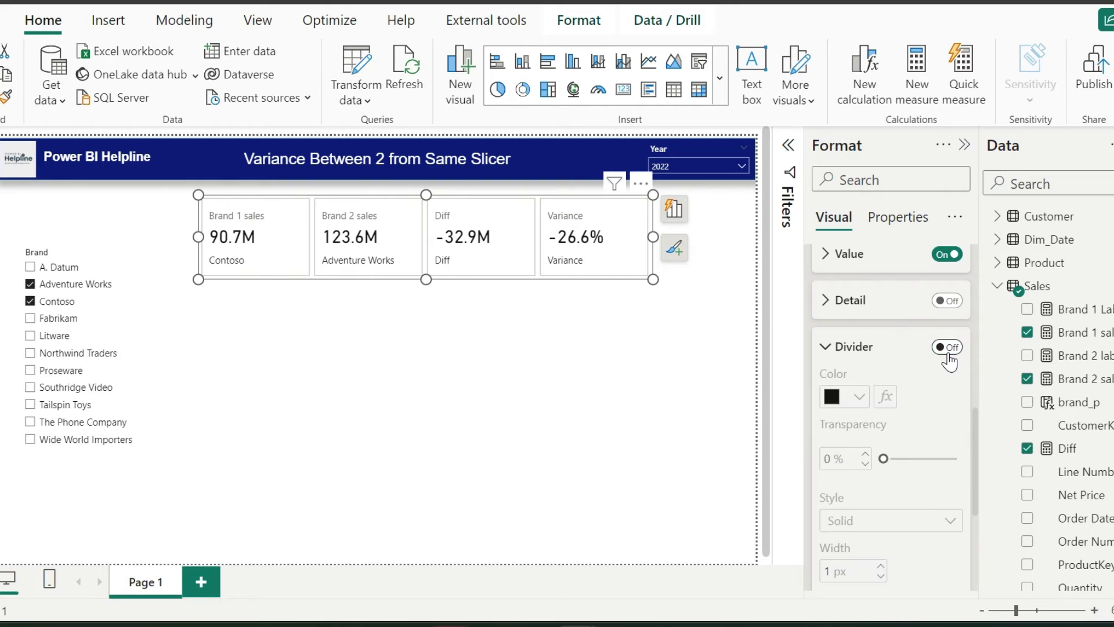
left_click(862, 380)
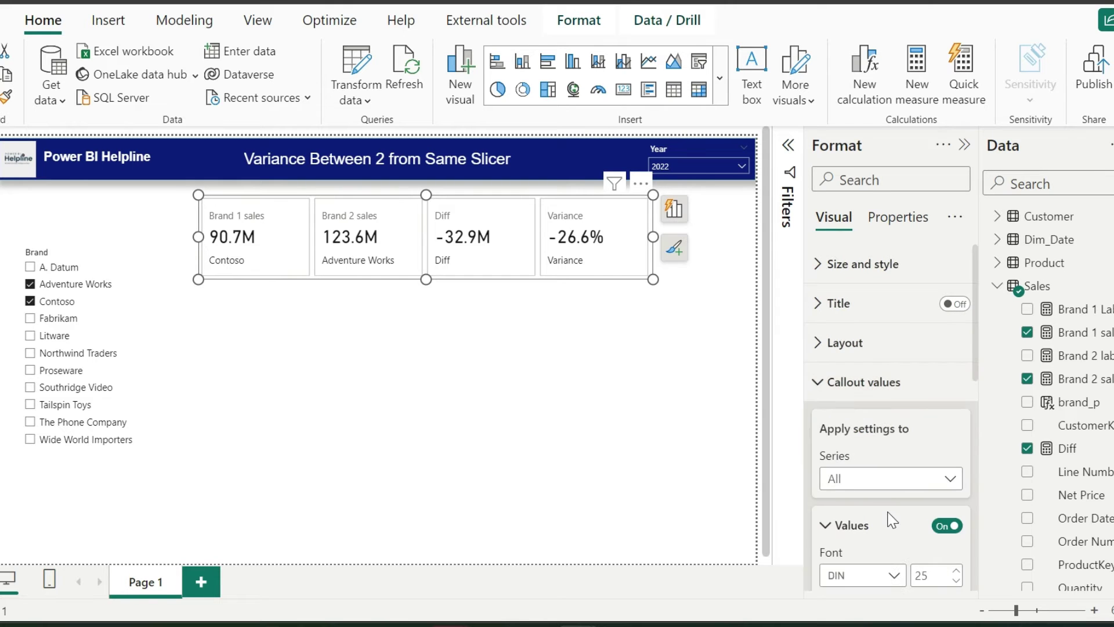
scroll(889, 488, "down", 5)
Turn off the card label and chart Brand 1 and Brand 2 sales by Month Name
left_click(946, 514)
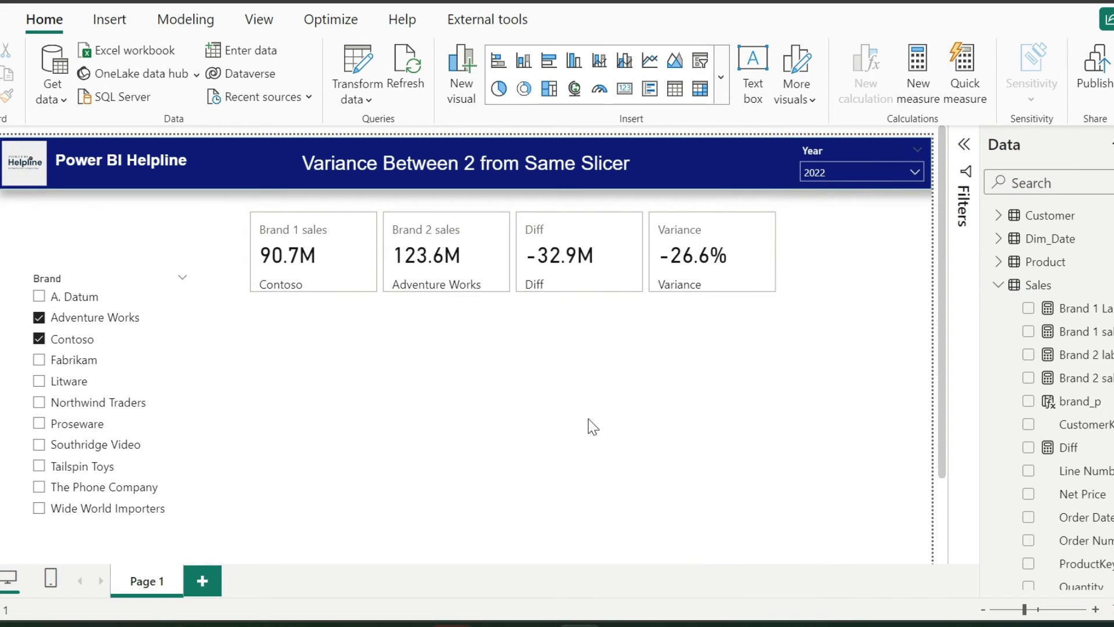
left_click(649, 61)
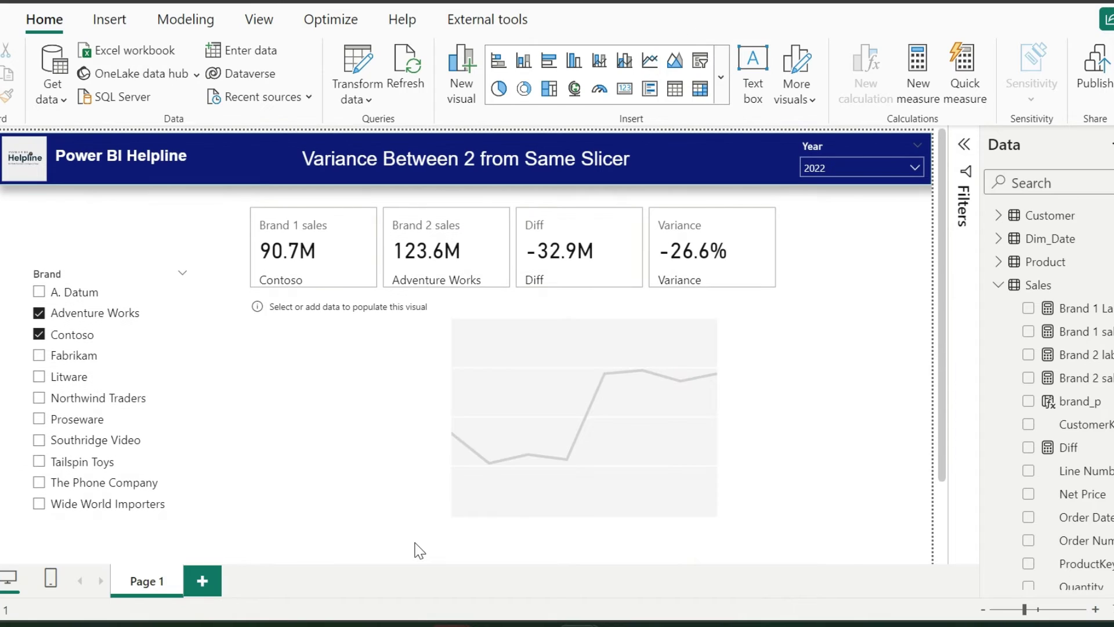
left_click(517, 432)
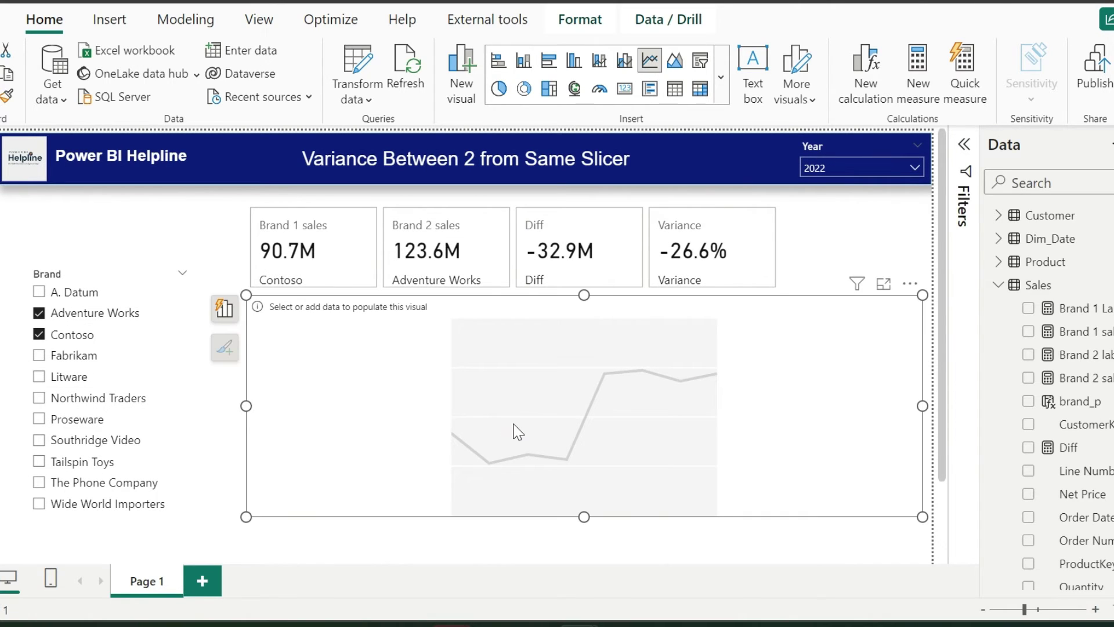
left_click(999, 239)
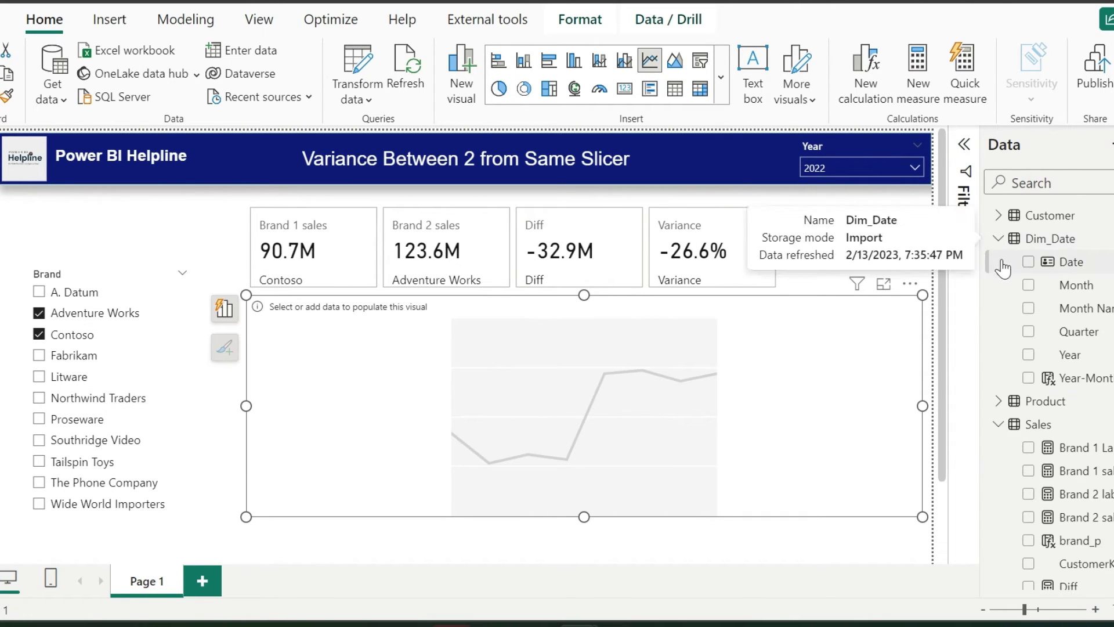
left_click(1029, 308)
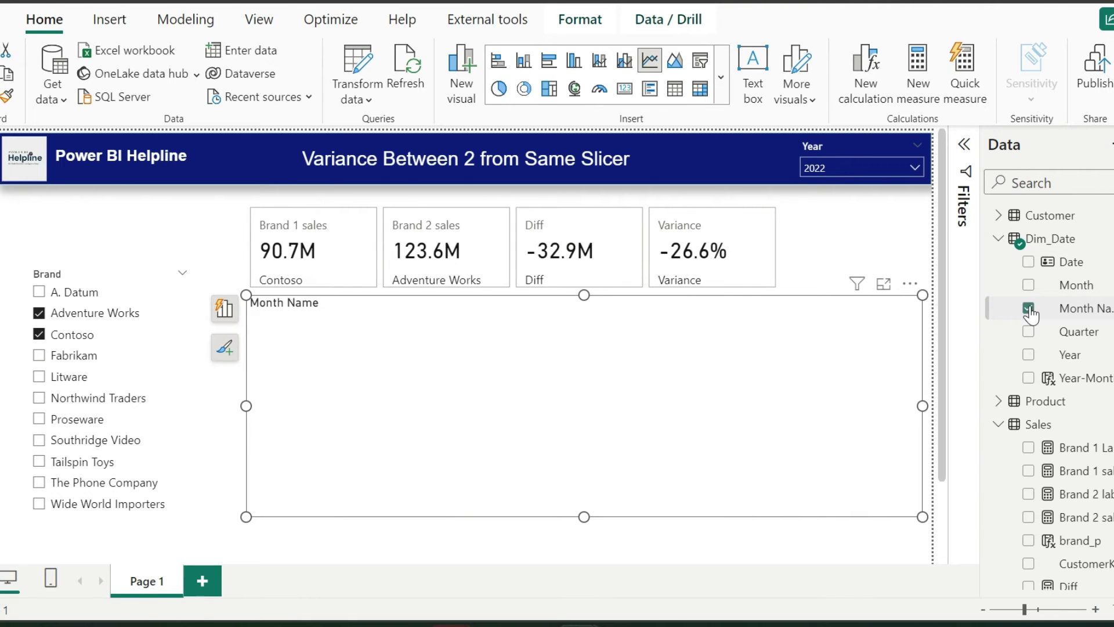
left_click(1029, 471)
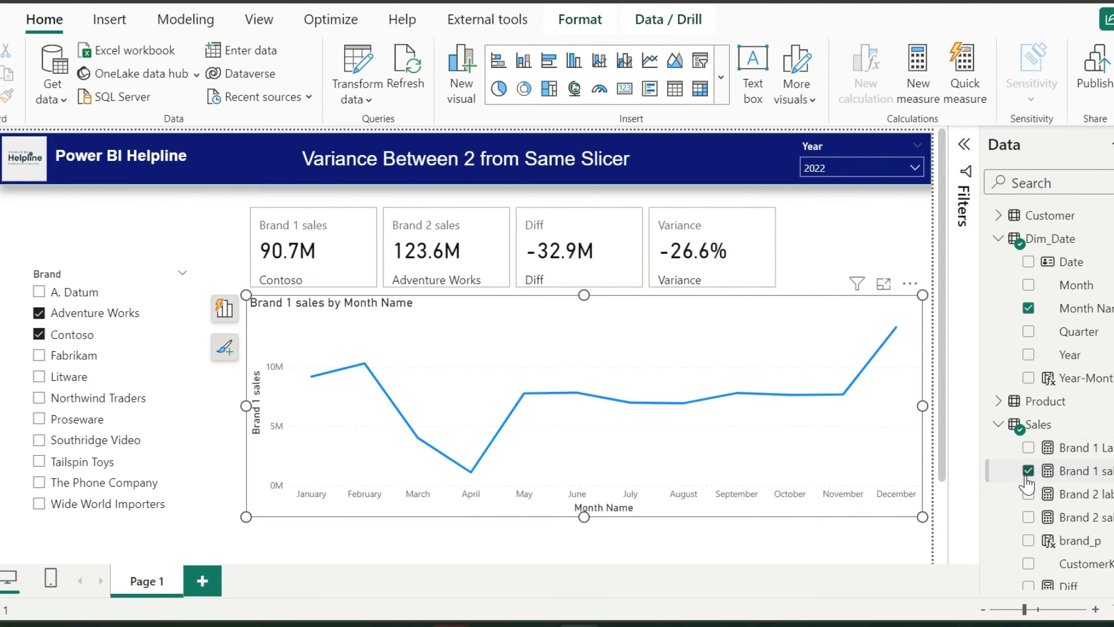
left_click(1030, 518)
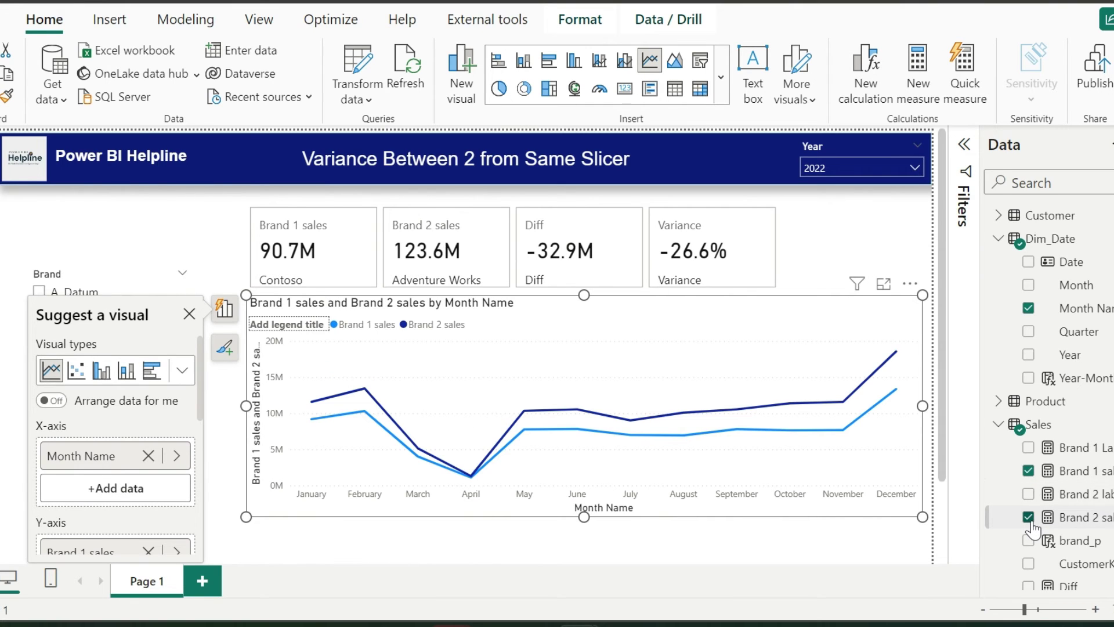
Remove the legend from the new monthly line chart
left_click(225, 349)
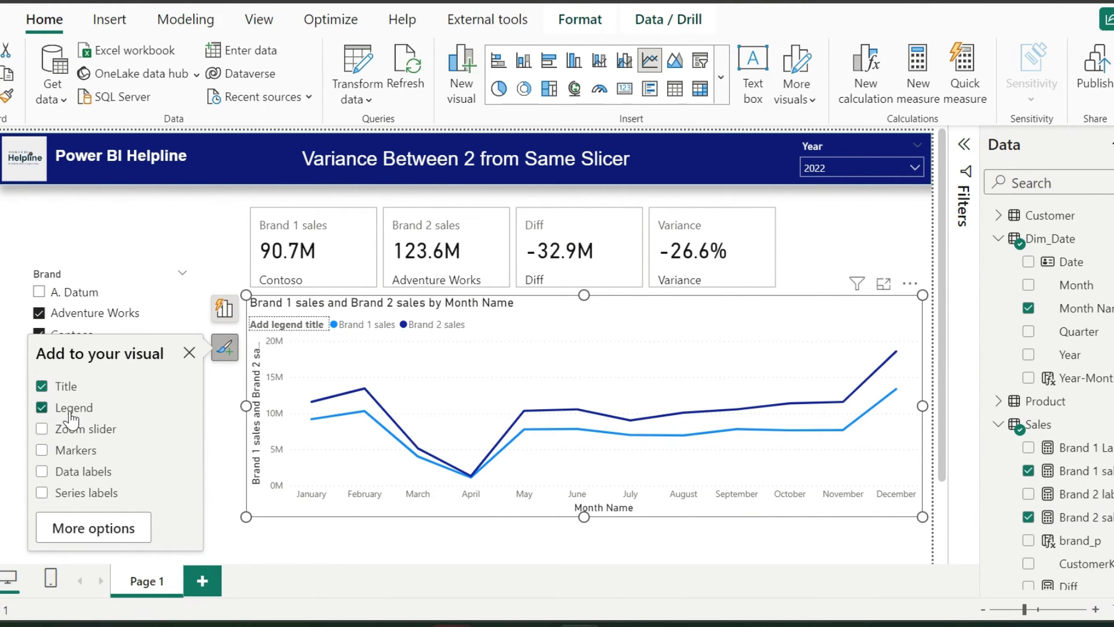
left_click(43, 407)
left_click(338, 567)
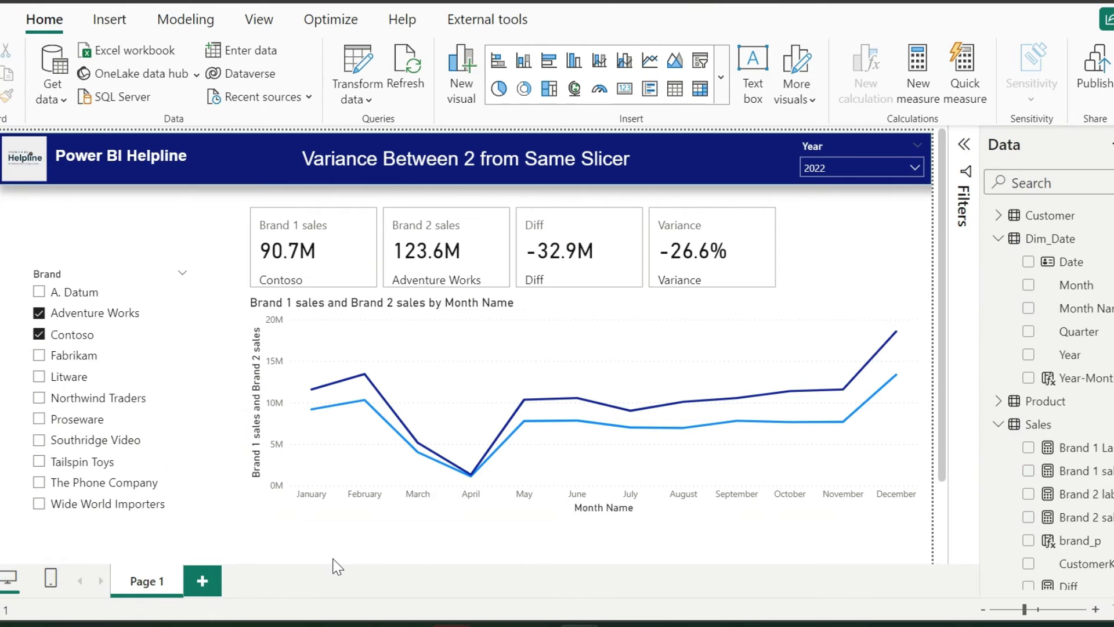
Add a new visual and stretch it over the KPI cards and line chart
left_click(815, 533)
mouse_move(671, 487)
left_mouse_down()
mouse_move(540, 418)
mouse_move(359, 266)
left_mouse_up()
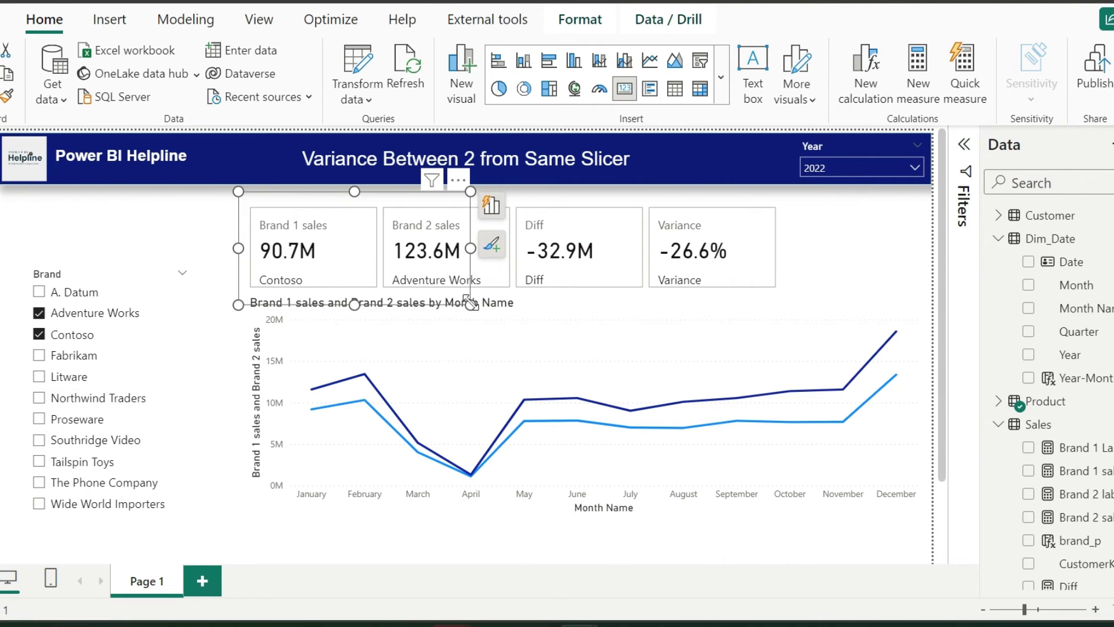
mouse_move(470, 302)
left_mouse_down()
mouse_move(921, 469)
mouse_move(937, 523)
left_mouse_up()
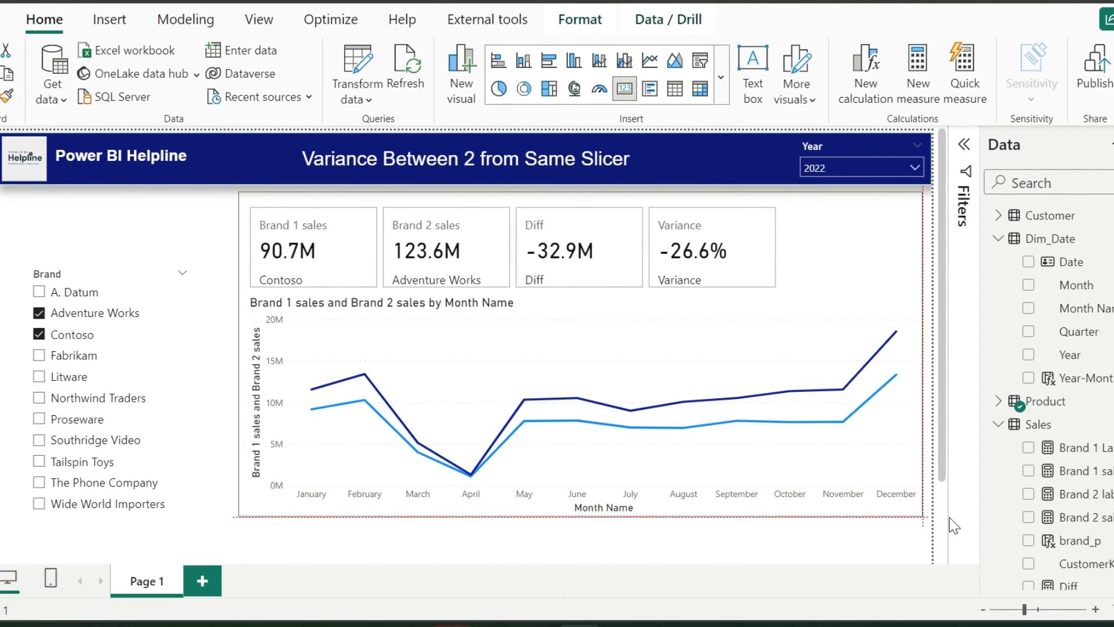
Bring the overlay visual to front and enable Maintain layer order
left_click(580, 20)
left_click(209, 99)
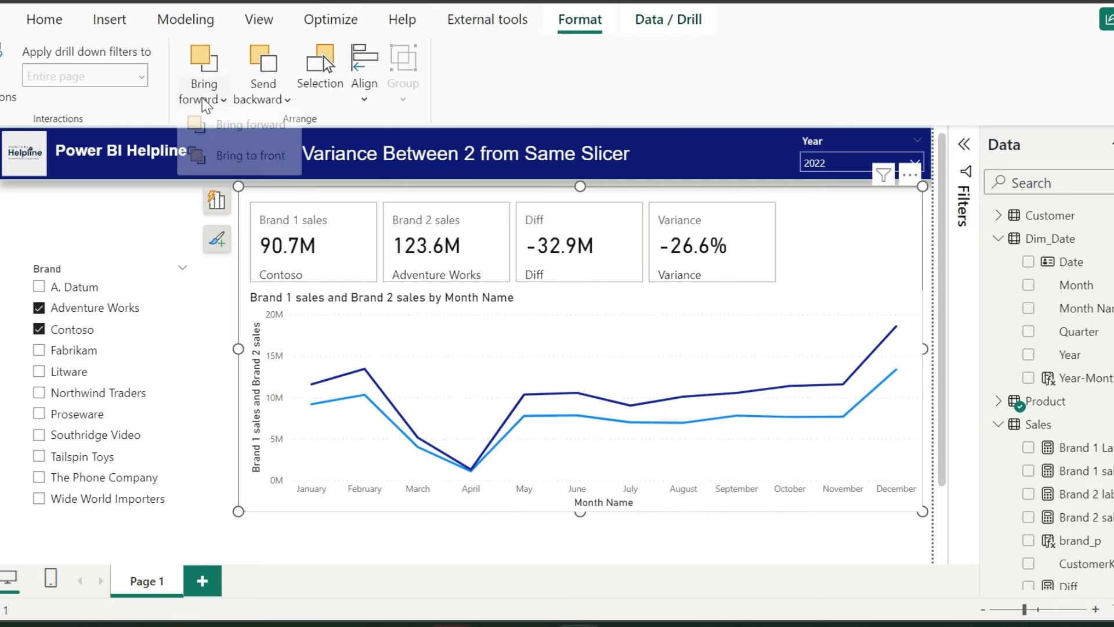
left_click(255, 163)
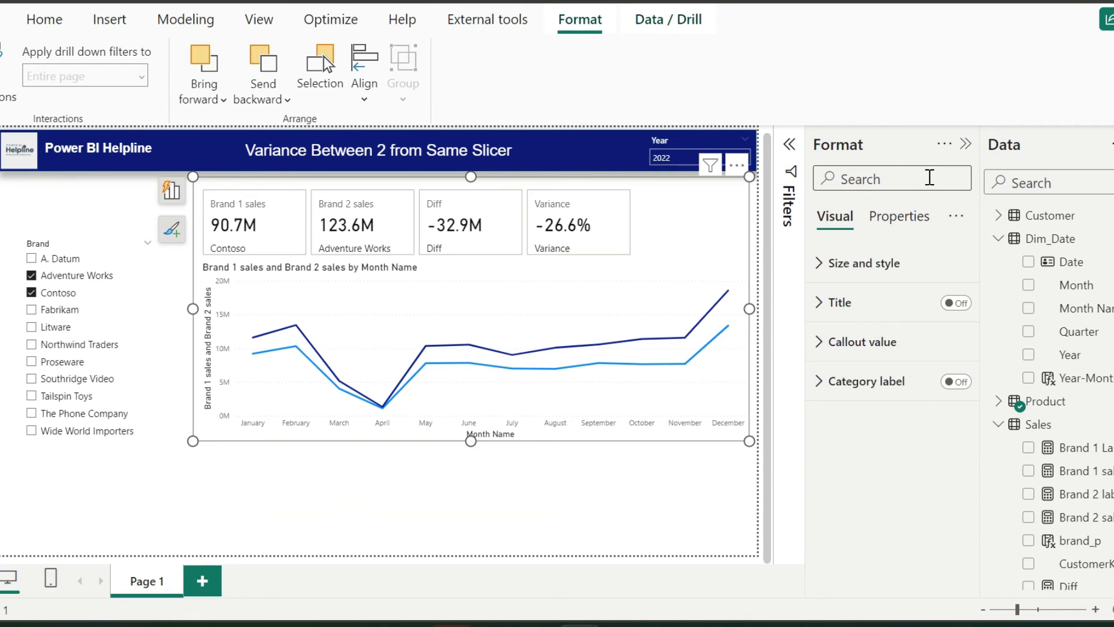
left_click(930, 178)
type("main")
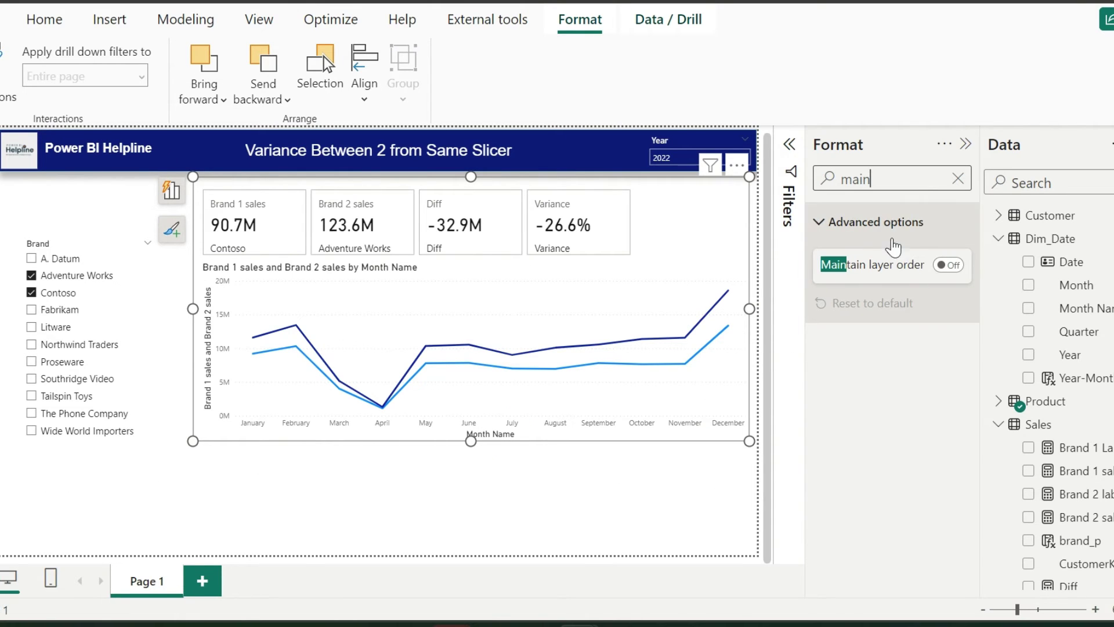
left_click(947, 264)
left_click(965, 145)
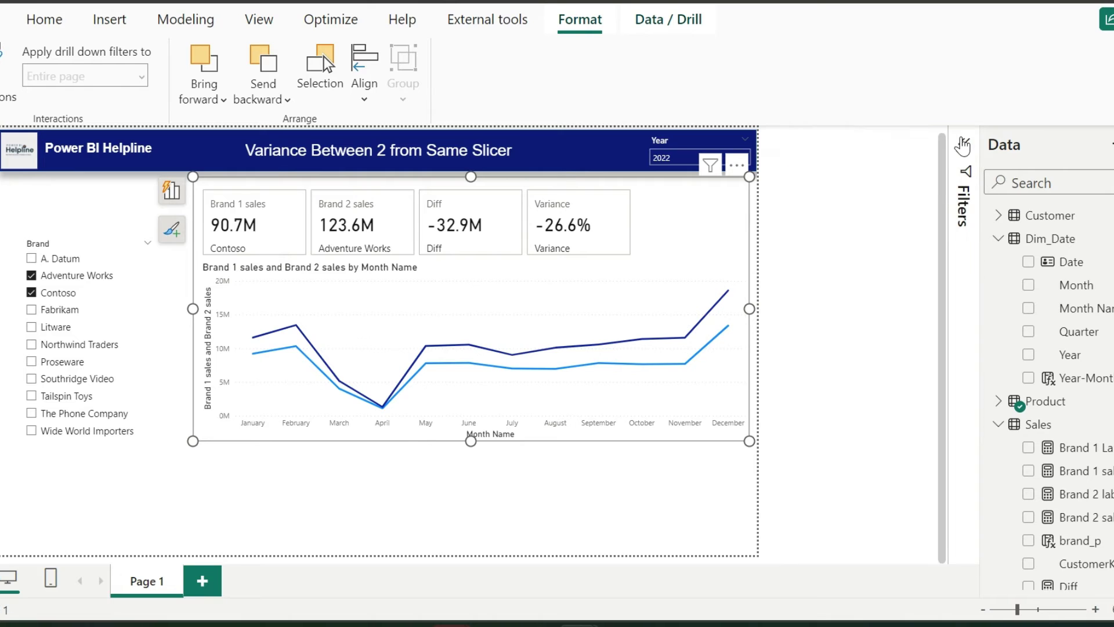
left_click(736, 543)
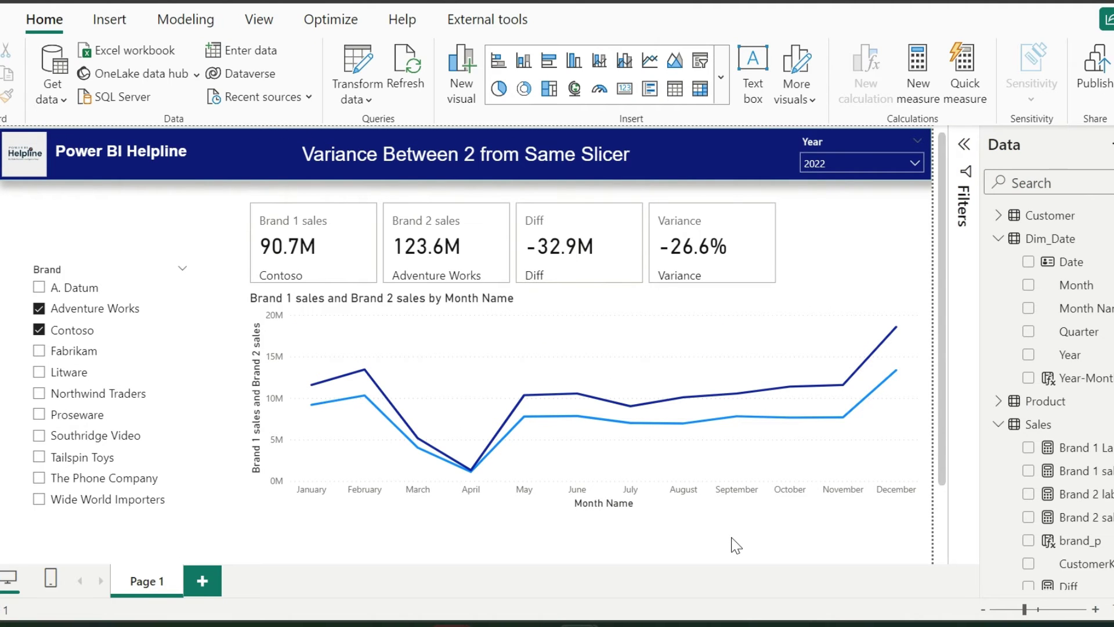
mouse_move(109, 383)
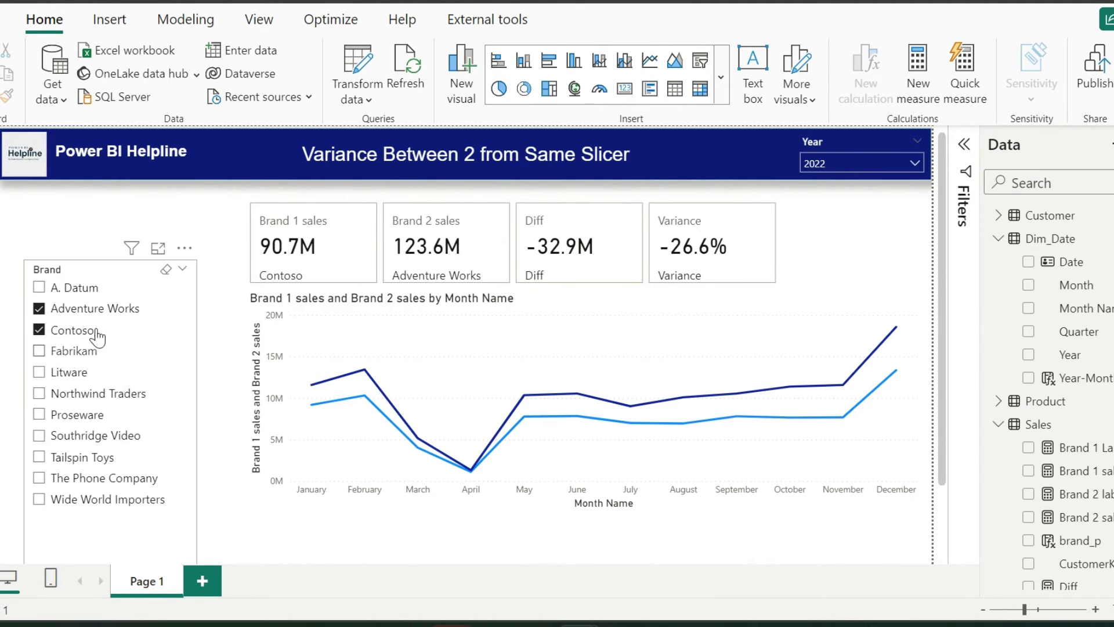
Test the warning by swapping Adventure Works, Fabrikam and Litware in the Brand slicer
left_click(94, 309)
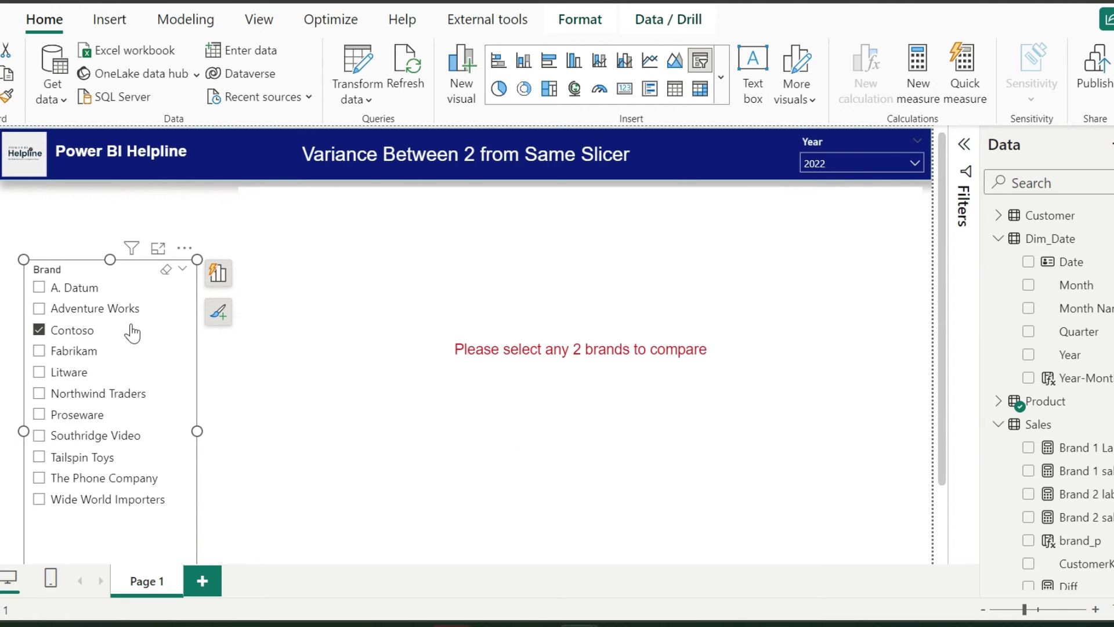
left_click(75, 350)
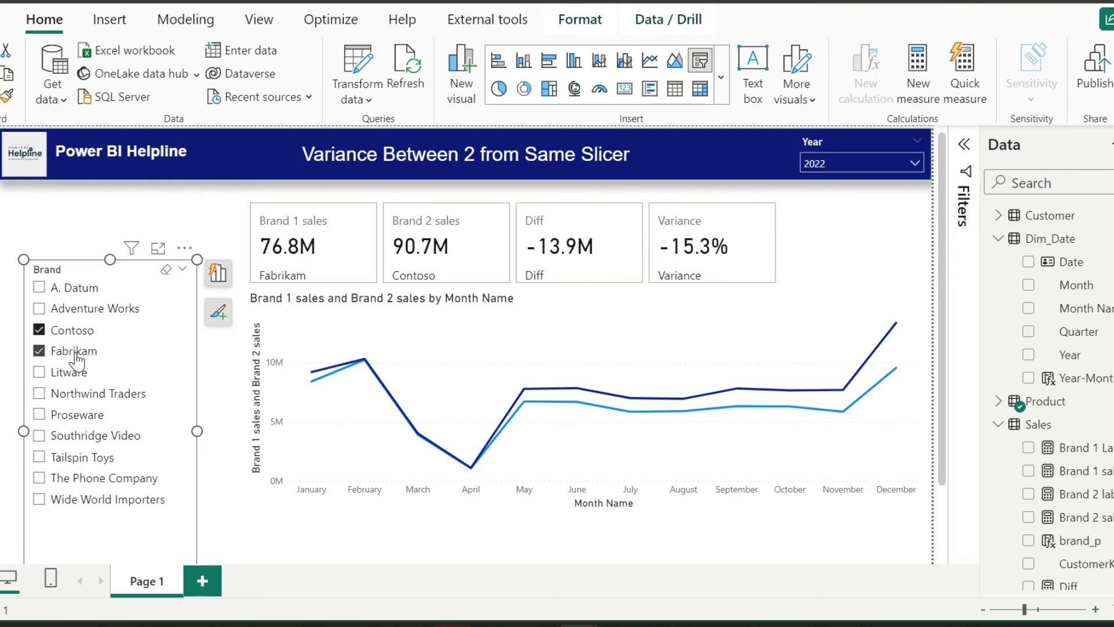
left_click(73, 351)
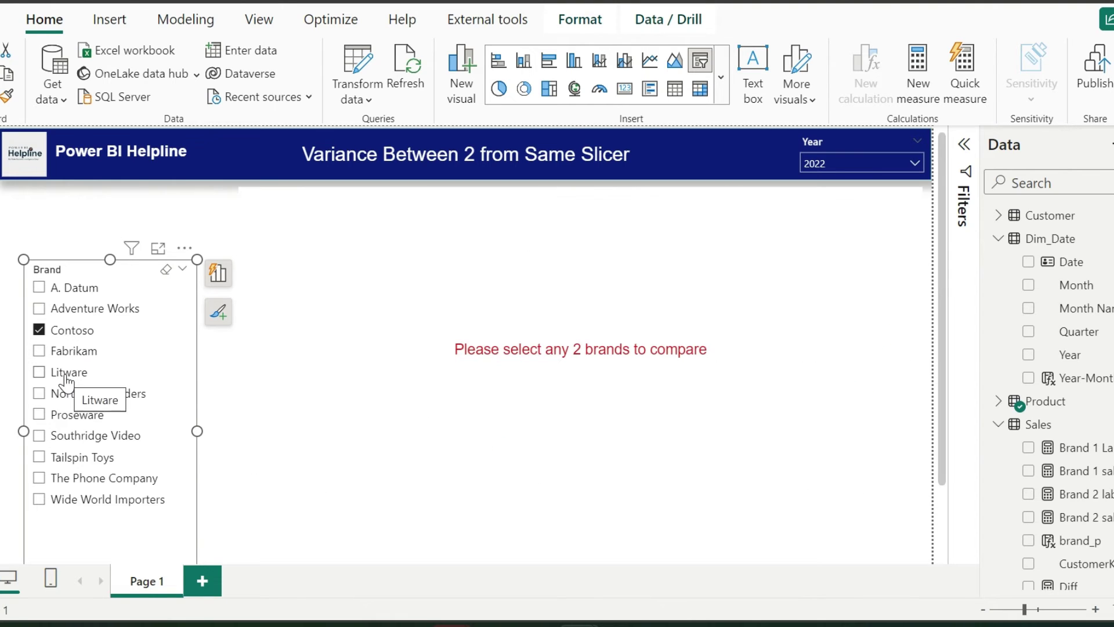
left_click(69, 372)
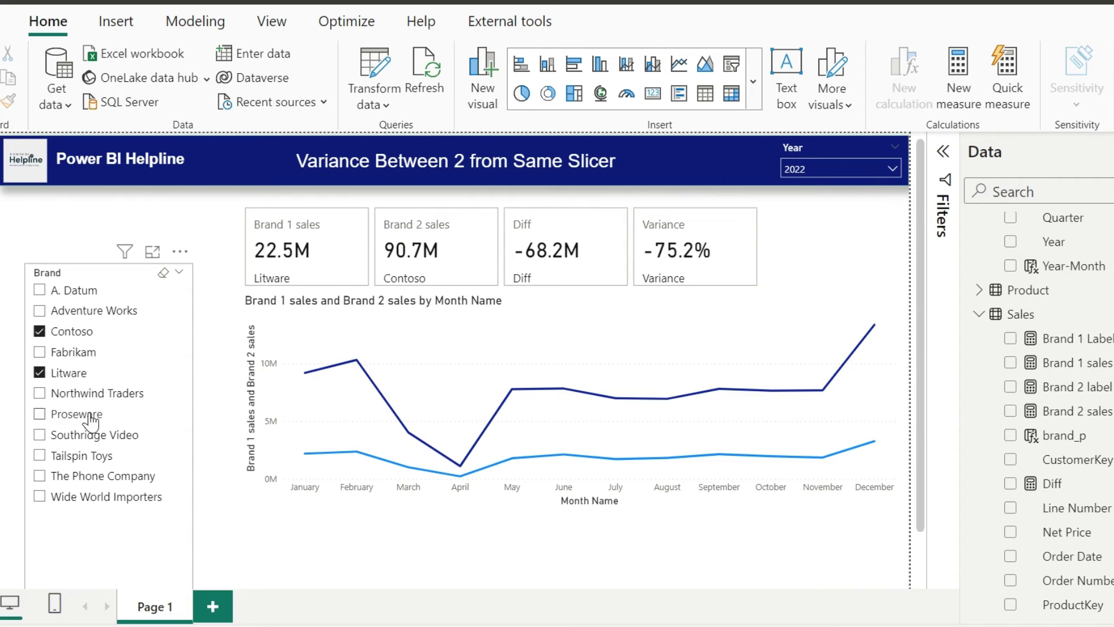
Try more brand combinations, ending with only Contoso and Northwind Traders selected
left_click(40, 392, "ctrl")
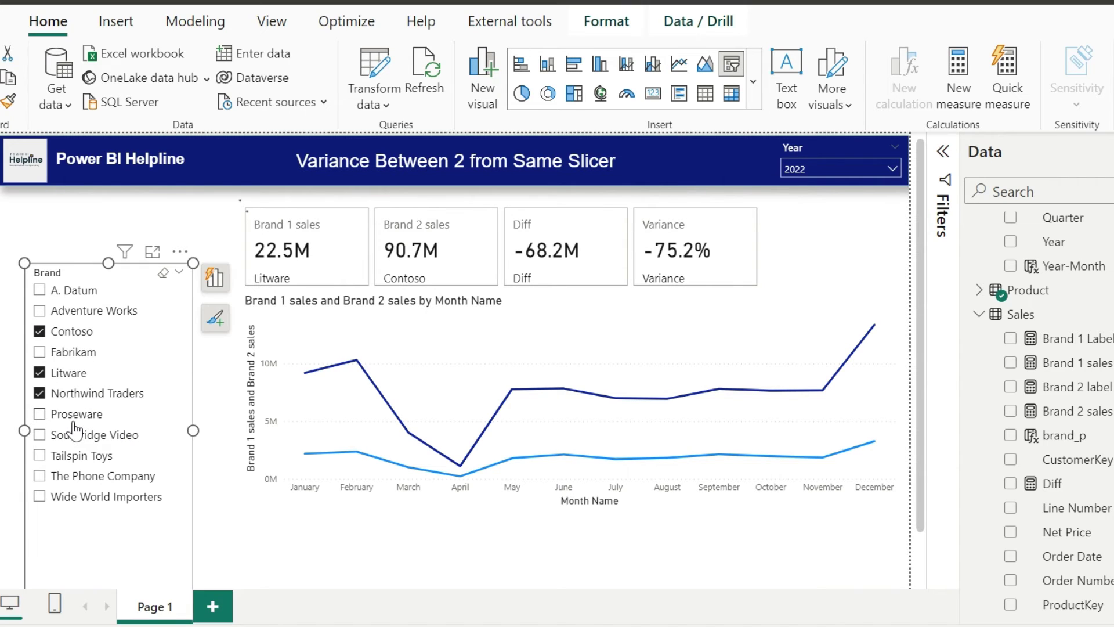
left_click(39, 414, "ctrl")
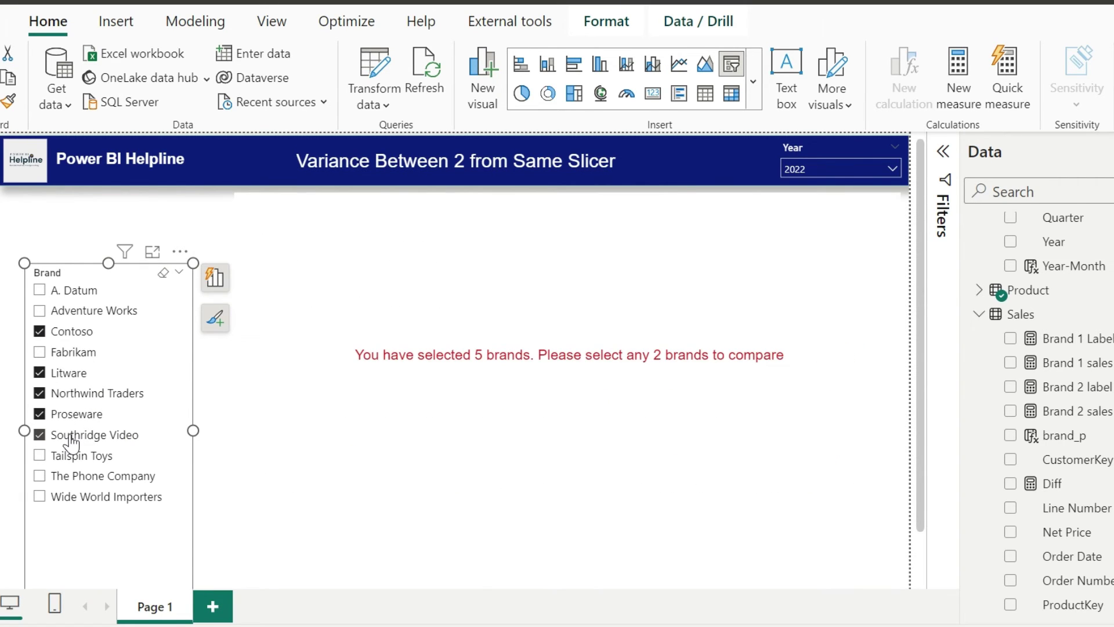
left_click(39, 435, "ctrl")
left_click(38, 414, "ctrl")
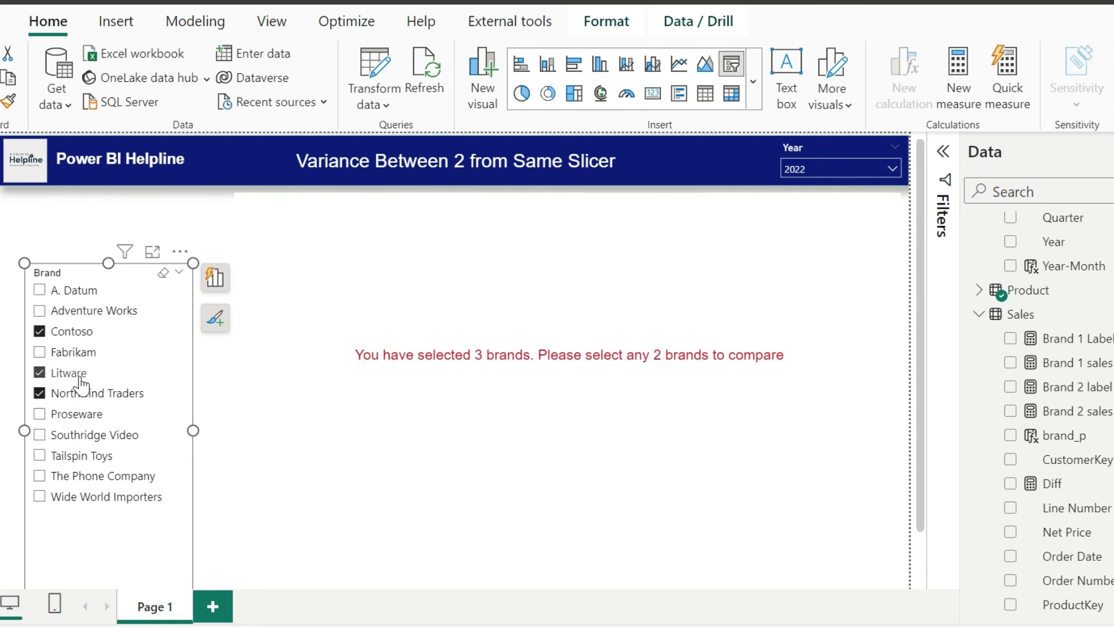
left_click(80, 374, "ctrl")
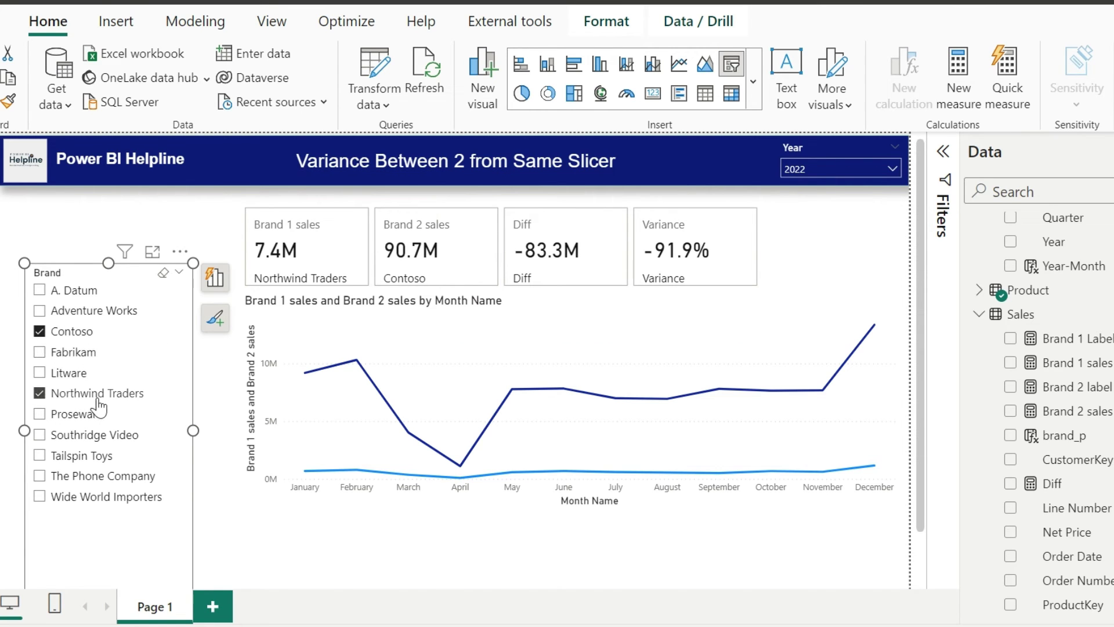
left_click(609, 557)
Create the 'label for line chart brand 1' measure, finishing its IF with [Brand 1 sales]
right_click(1020, 314)
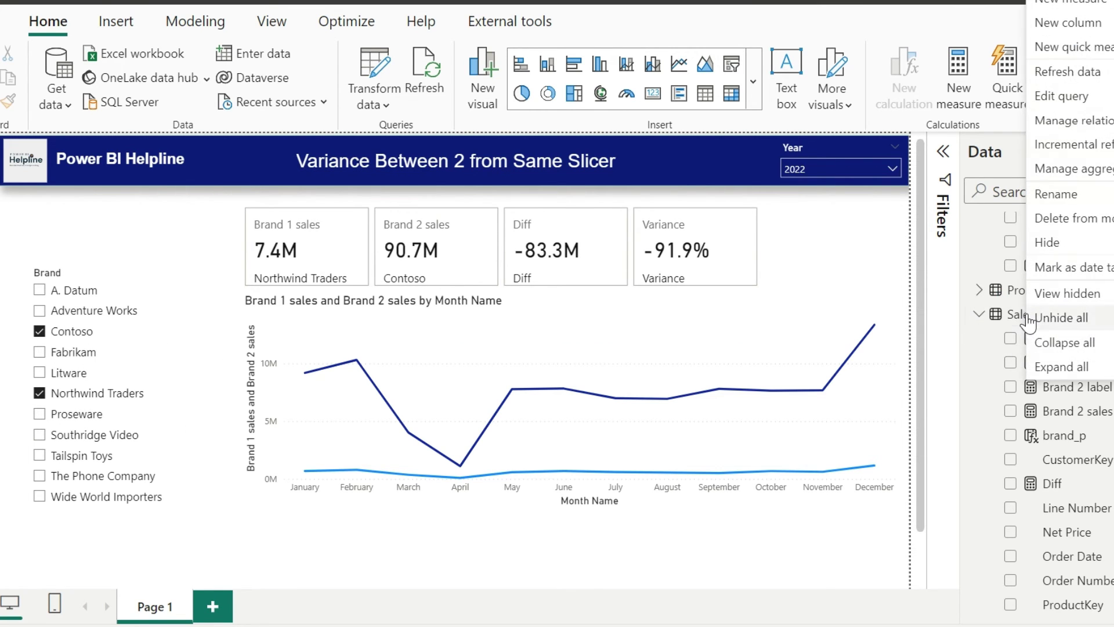
left_click(1072, 3)
type("label for line chart b=")
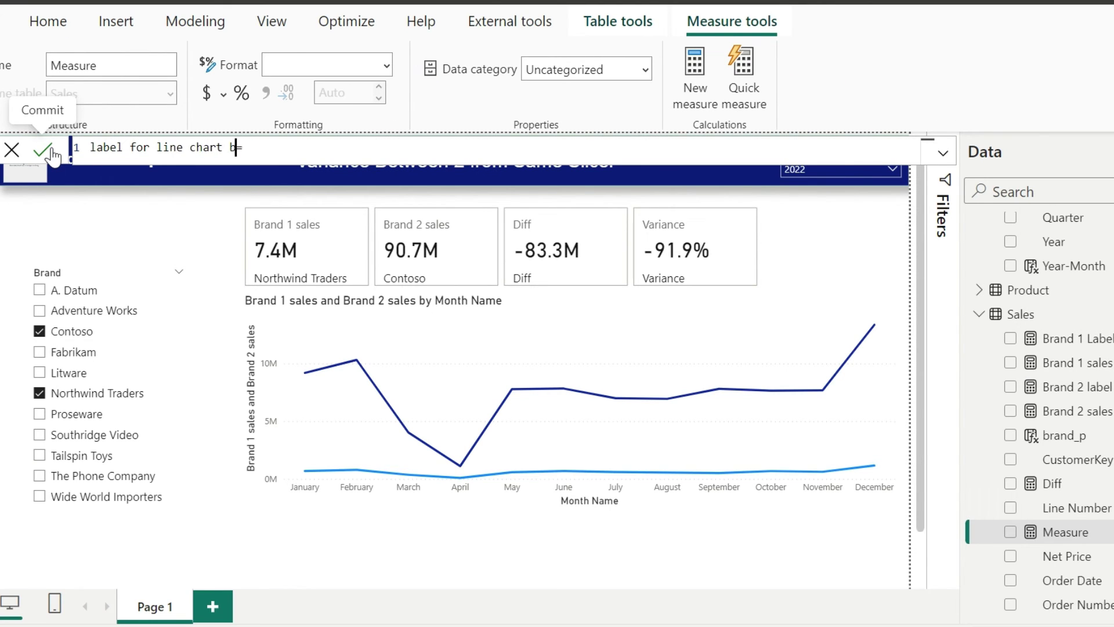
type("rand= IF( ")
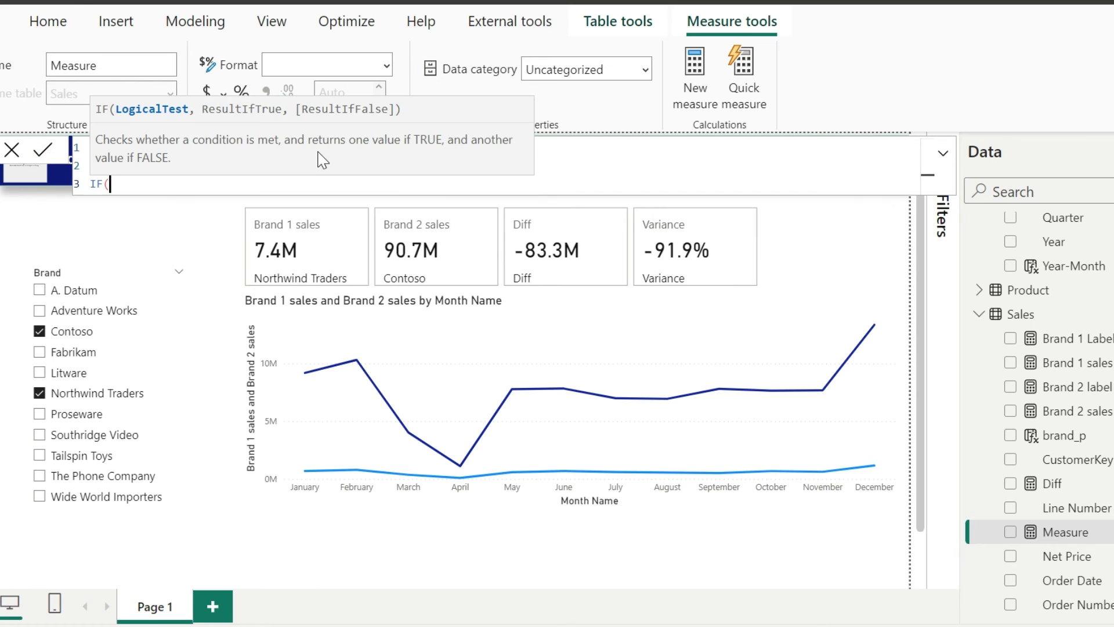
type("MAX(Dim_Date[Month])")
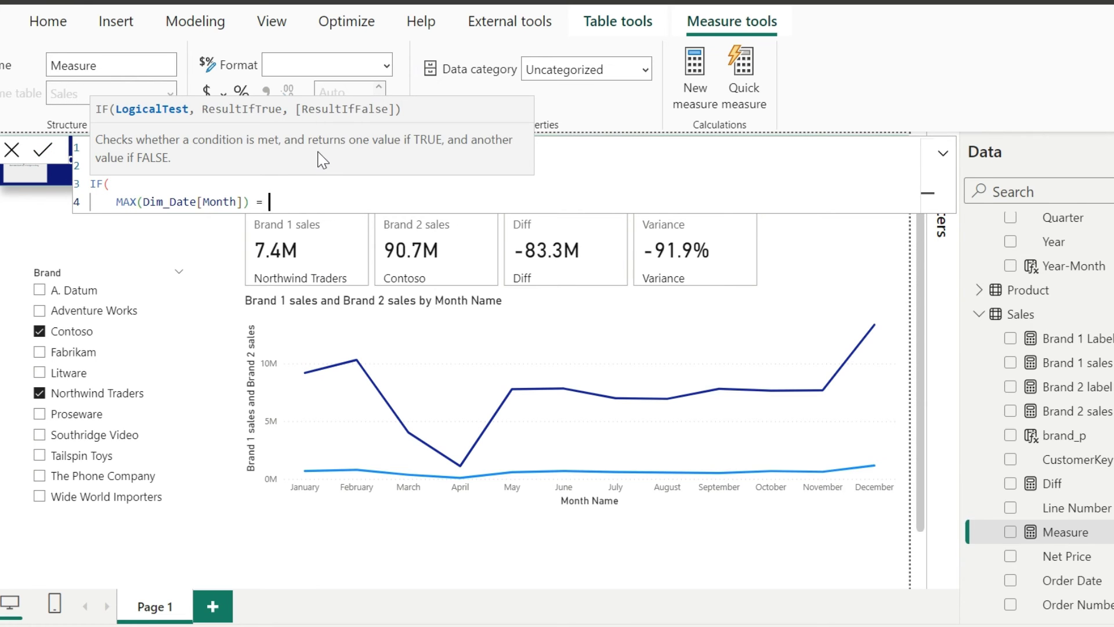
type(" = CALCULATE(MONTH(MAX(Sales[Order Date])), REMOVEFILTERS(")
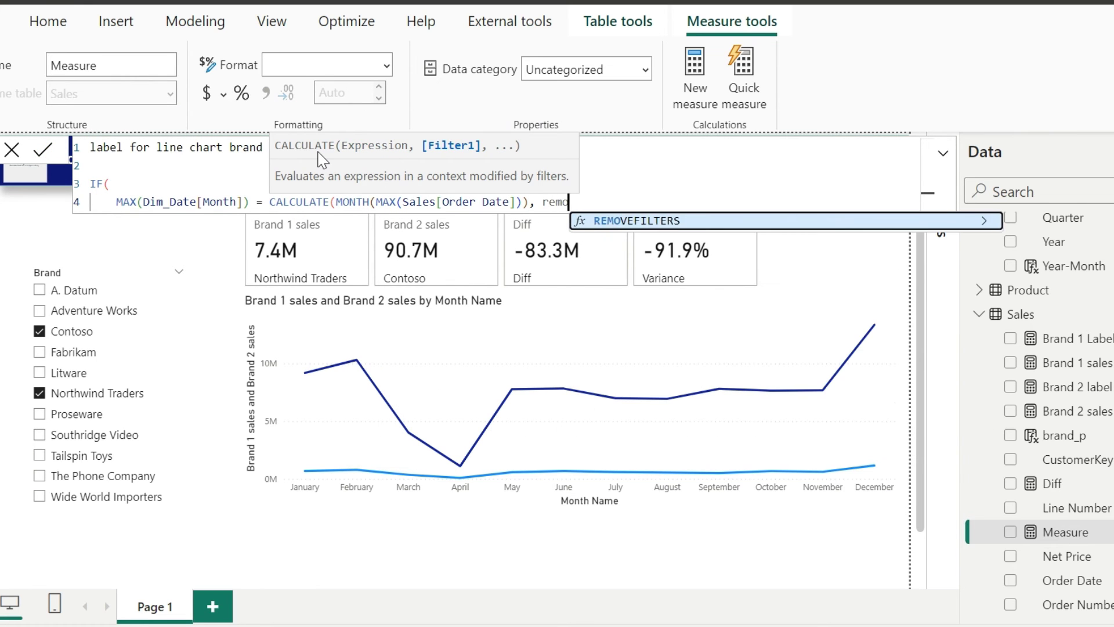
type("Dim_Date[Month],Dim_Date[Month Name]))")
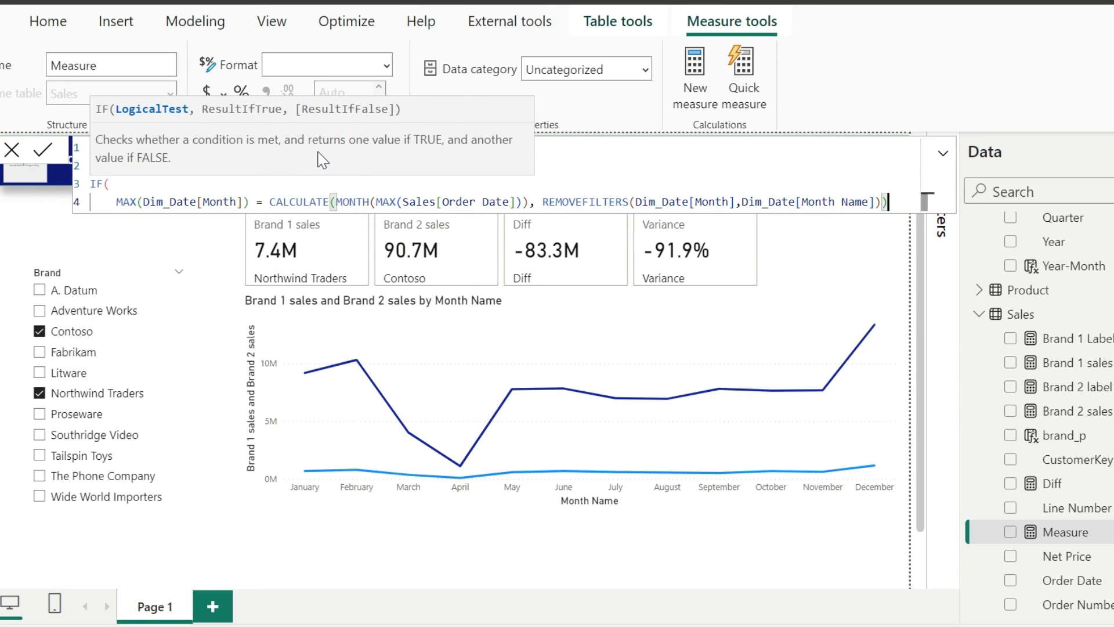
type("),")
key("shift+Return")
type("brand")
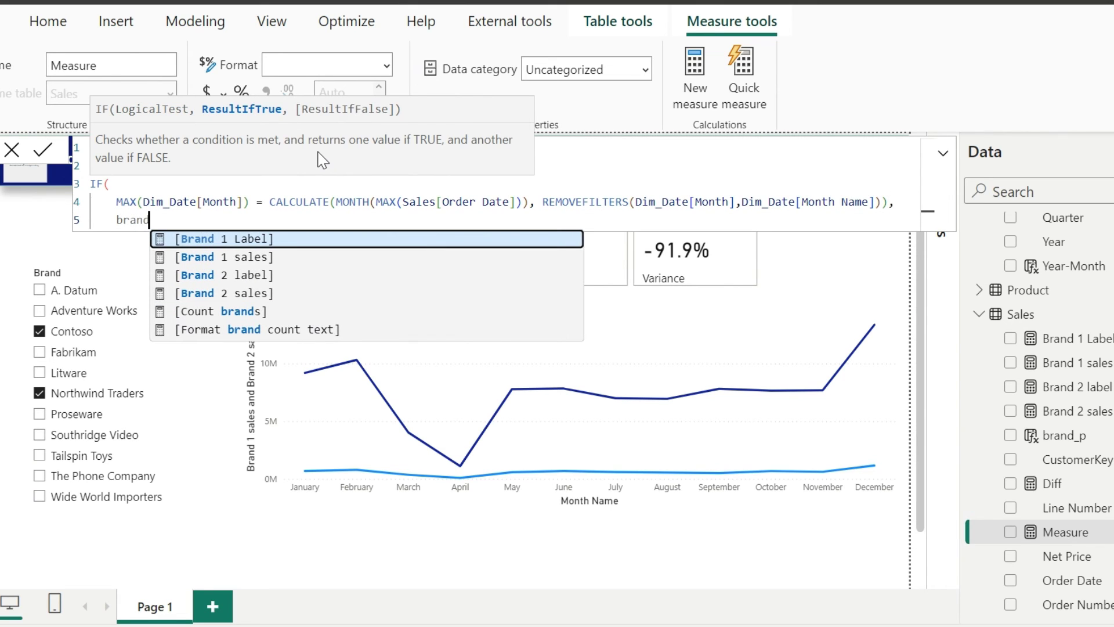
key("Down")
key("Tab")
type(")")
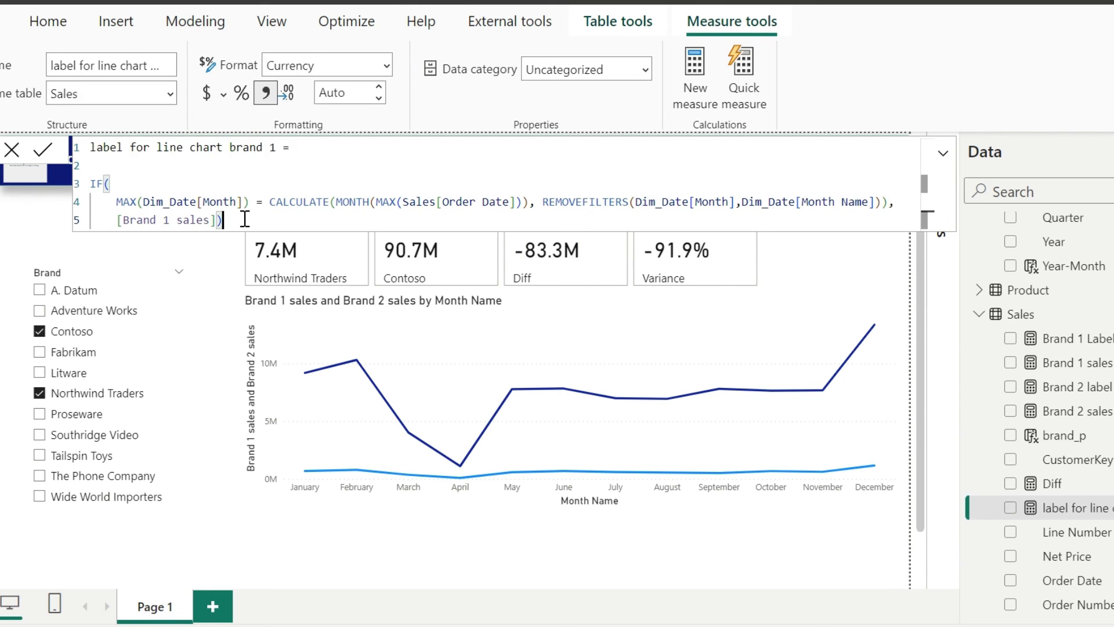
Give the measure a Dynamic format with expression """" & [Brand 1 Label]
left_click_drag(245, 220, 90, 148)
key("ctrl+c")
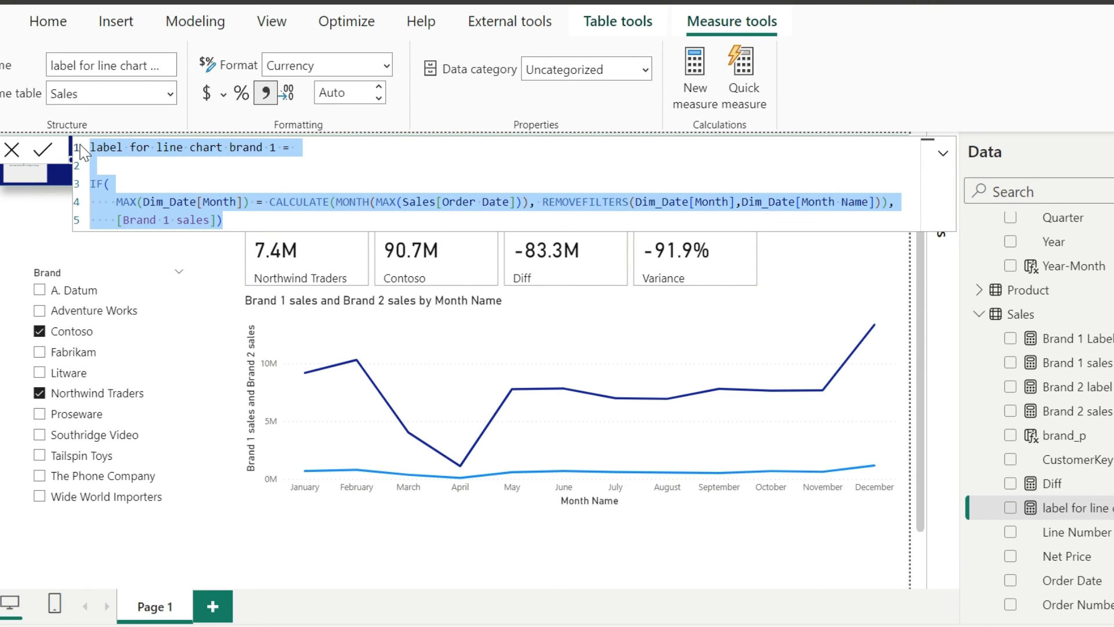
left_click(279, 169)
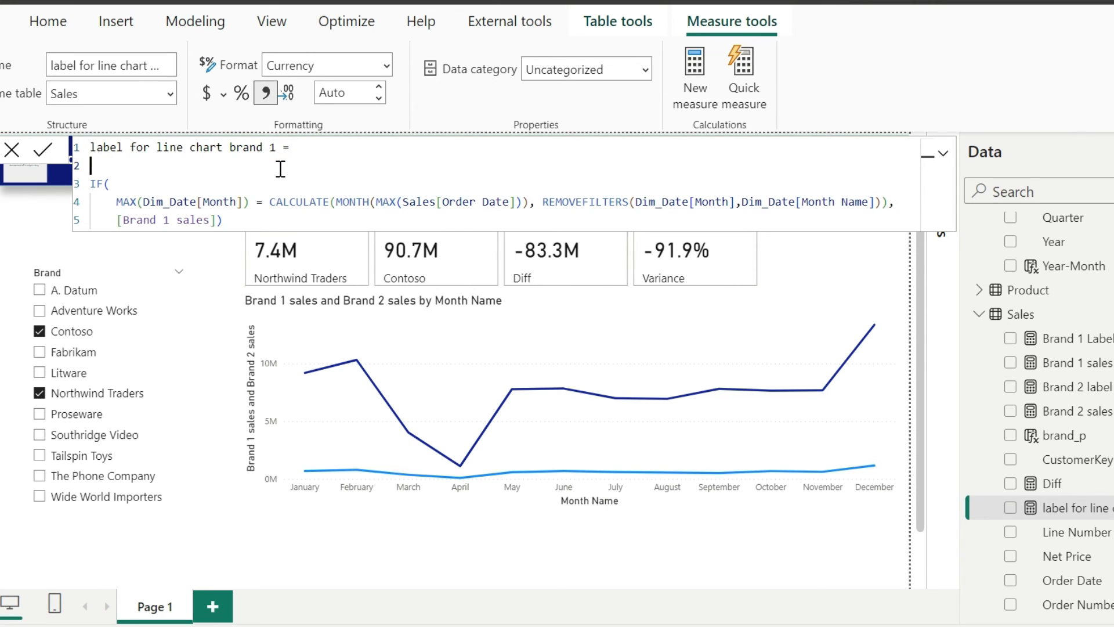
left_click(387, 65)
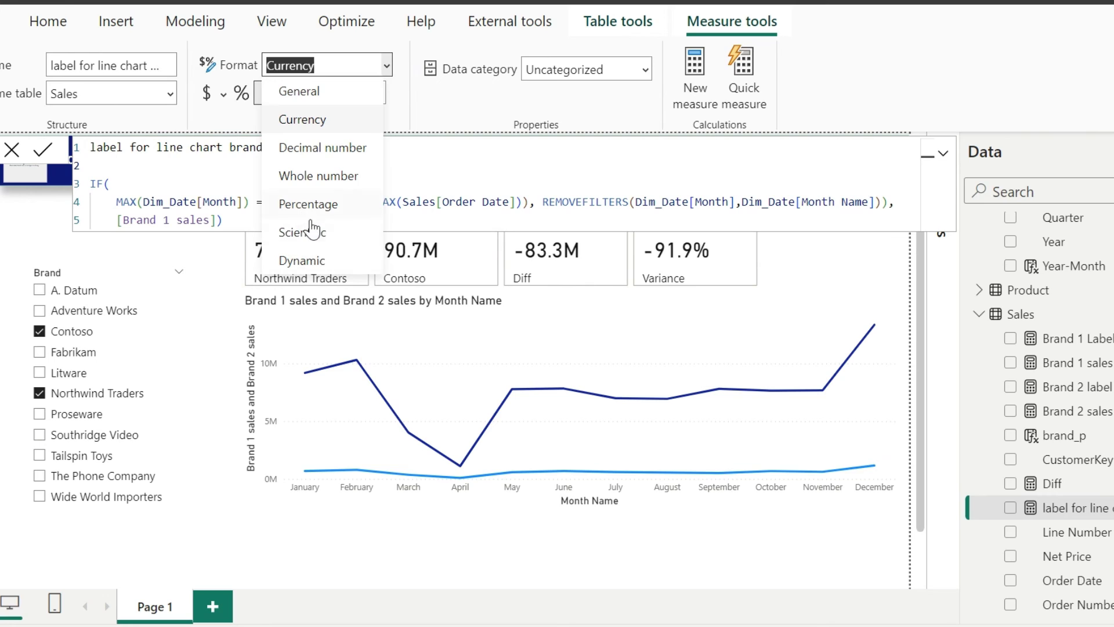
left_click(301, 260)
type("\"\"\"\" &")
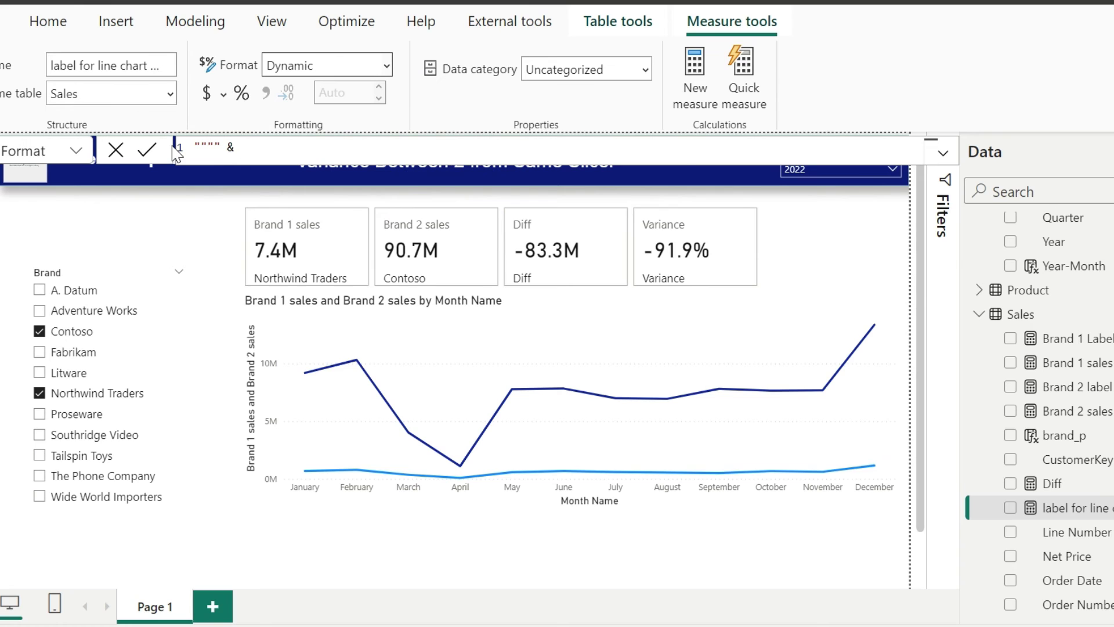
type("brand")
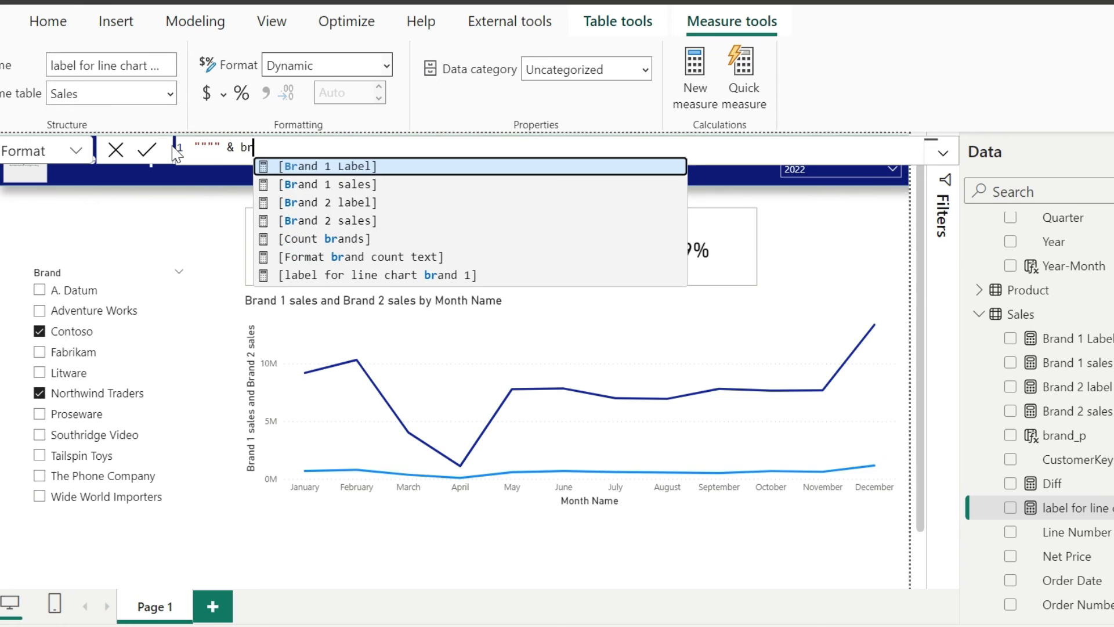
key("Tab")
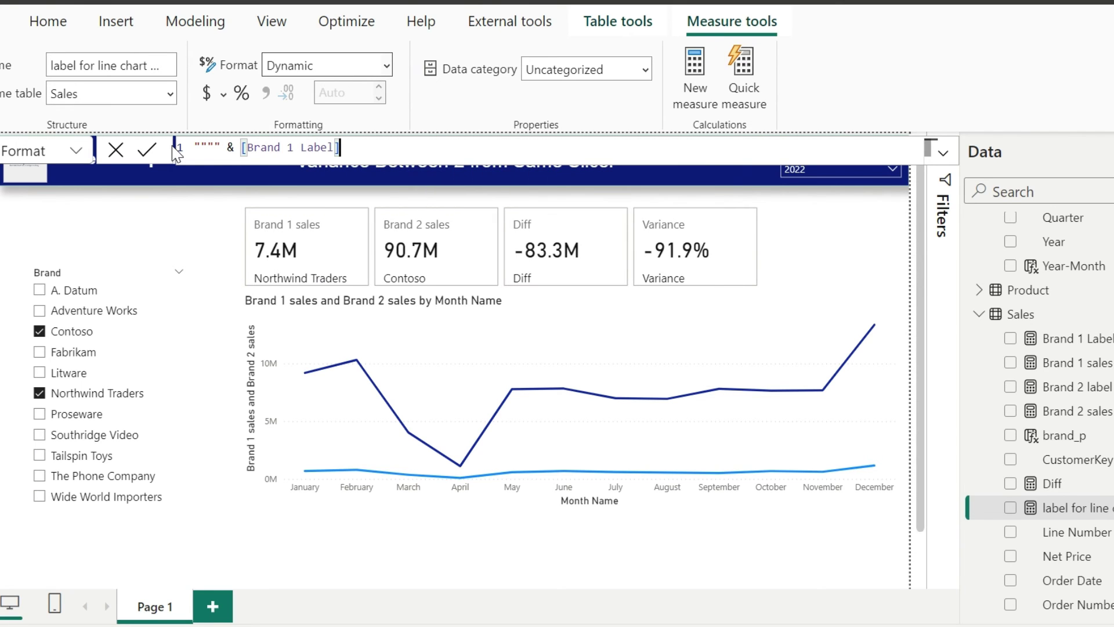
key("Return")
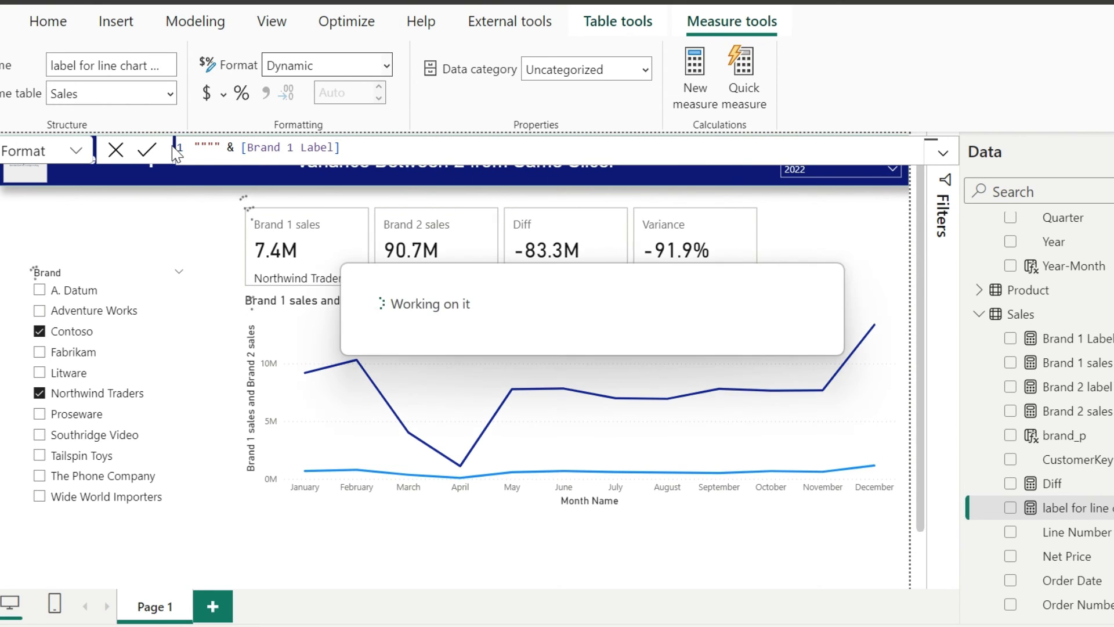
Paste the label formula into a new Sales measure, changing 1 to 2 throughout
right_click(1019, 314)
left_click(1072, 16)
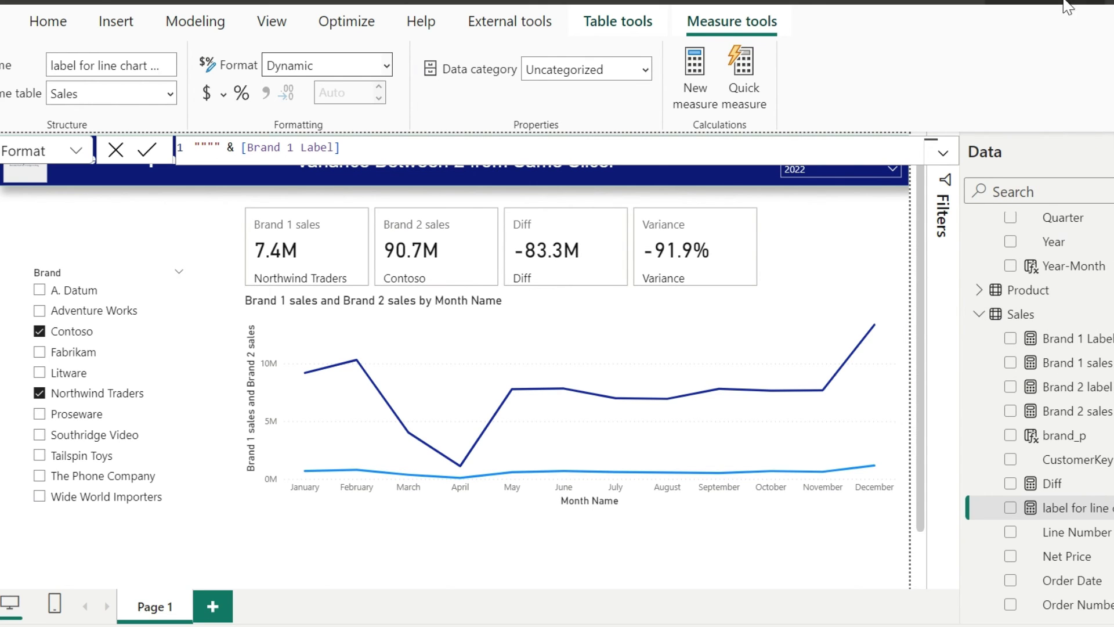
key("ctrl+v")
double_click(273, 146)
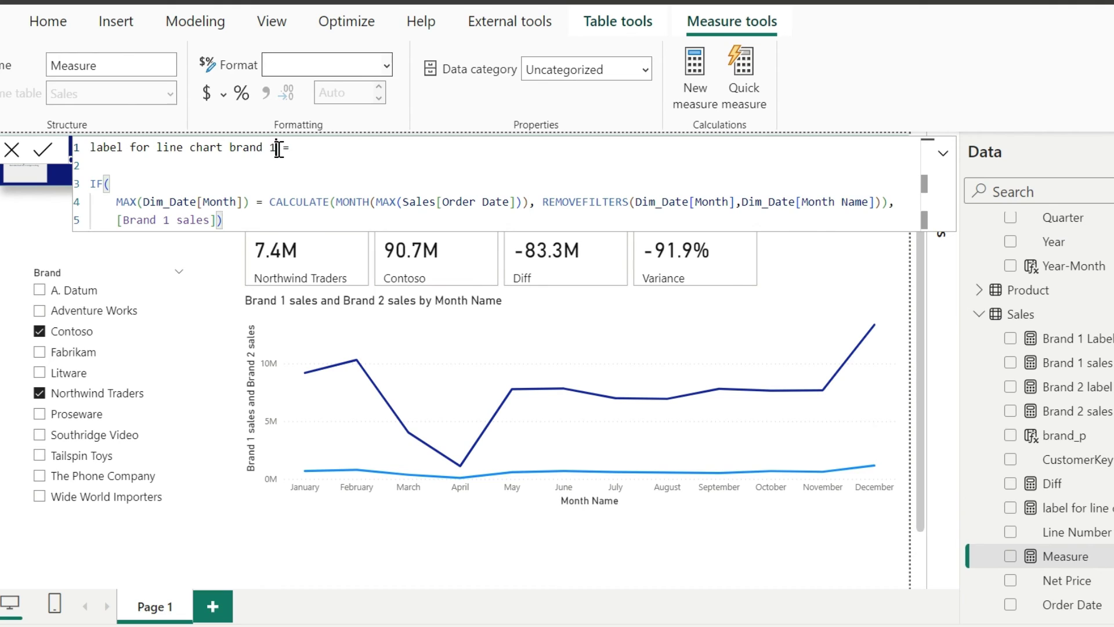
type("2")
double_click(166, 220)
type("2")
key("Return")
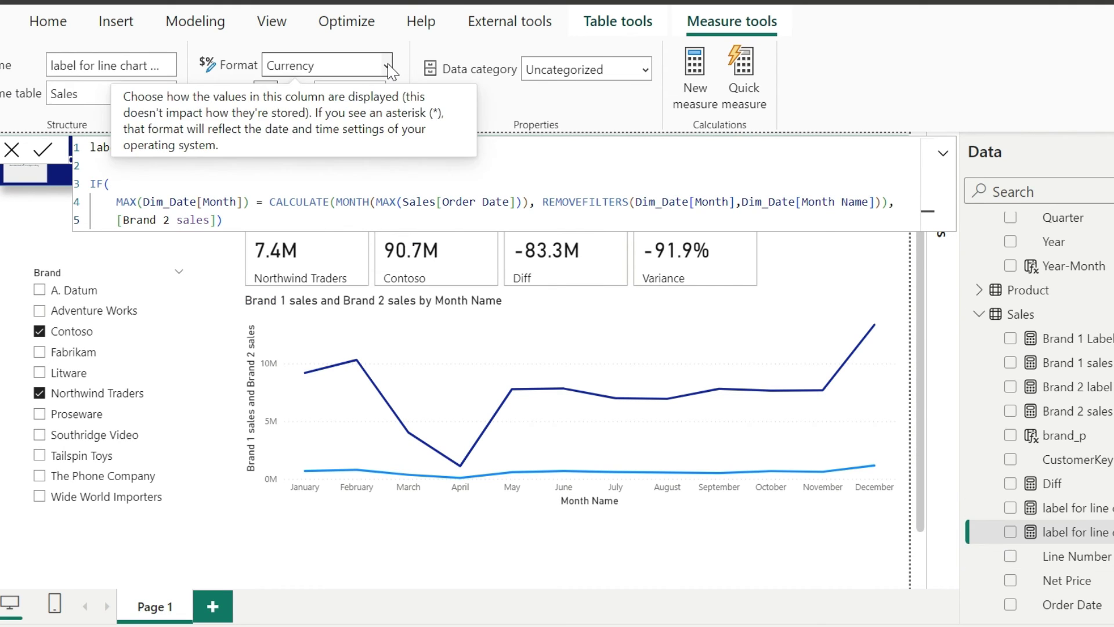
Set the brand 2 label measure's format to Dynamic using the Brand 2 label
left_click(387, 67)
left_click(303, 261)
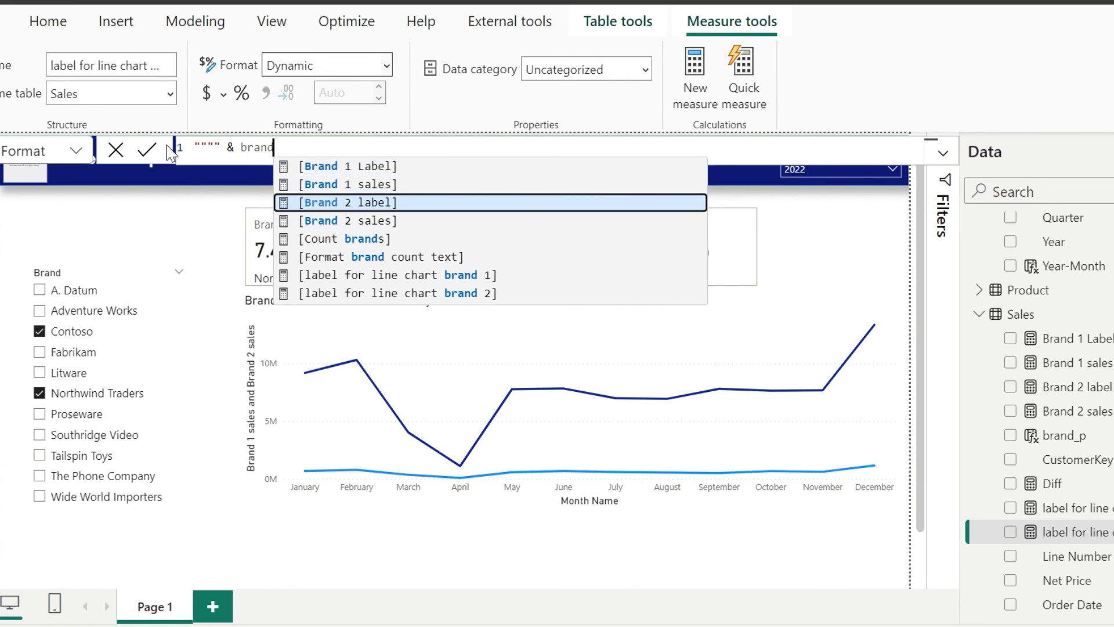
left_click(411, 442)
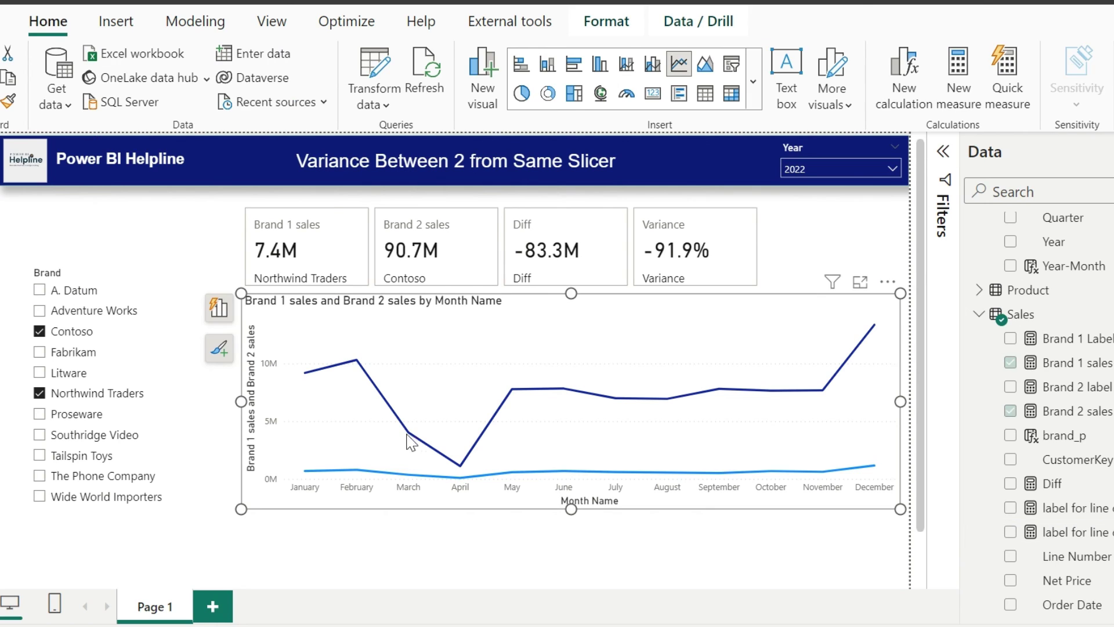
Hide the line chart title and plot both brand 1 and brand 2 'label for line chart' measures
left_click(219, 348)
left_click(29, 389)
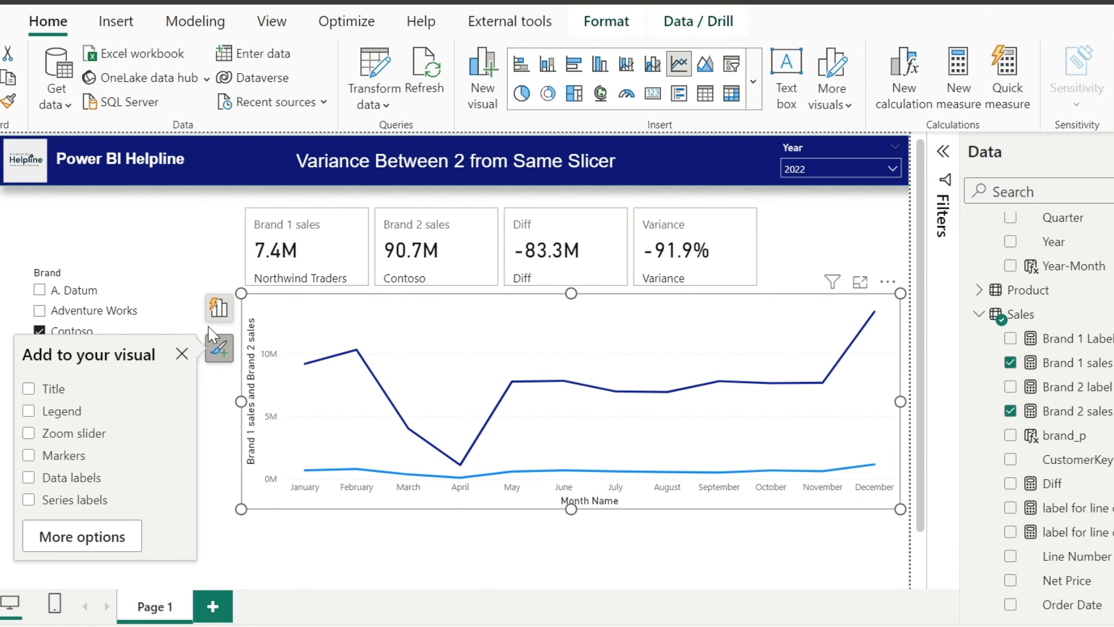
left_click(218, 307)
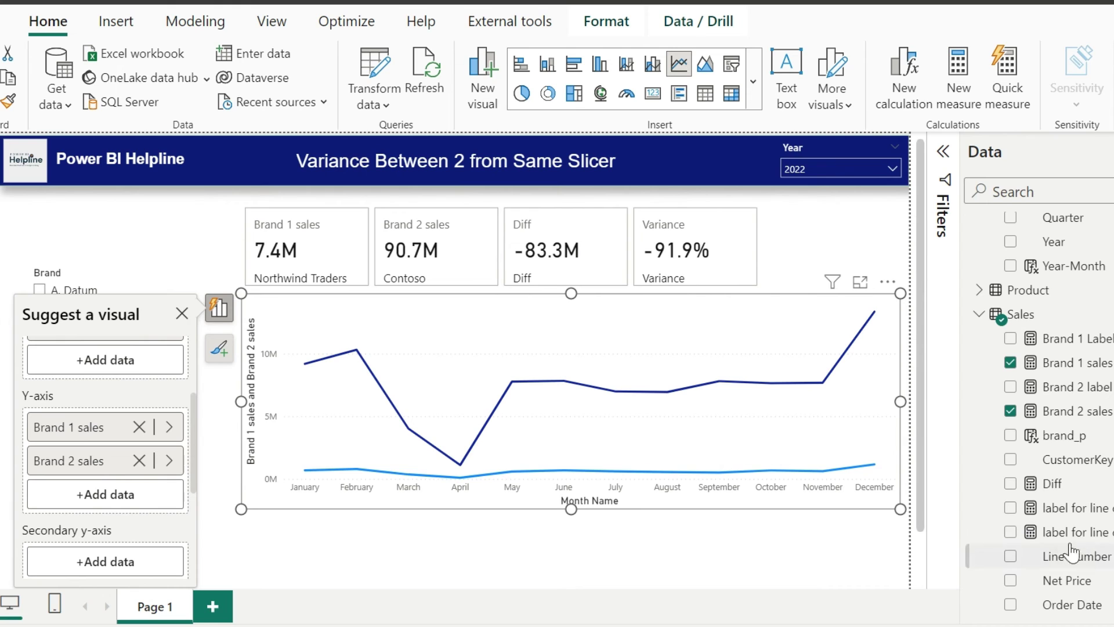
left_click(1009, 507)
left_click(1011, 533)
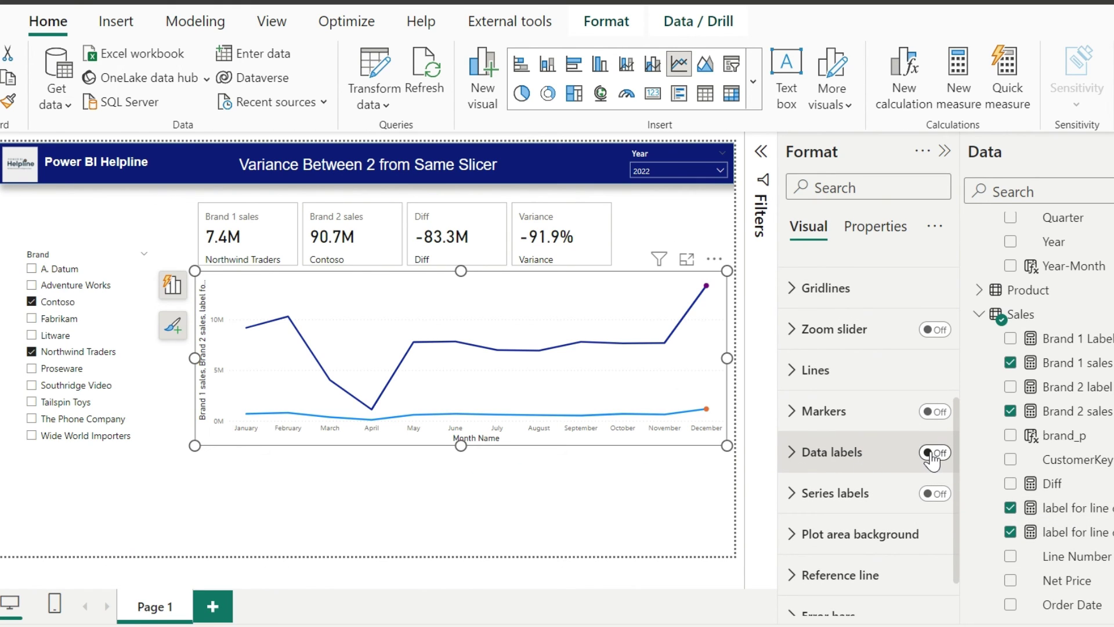
Turn data labels on and position Brand 1 sales labels Under the line
left_click(935, 453)
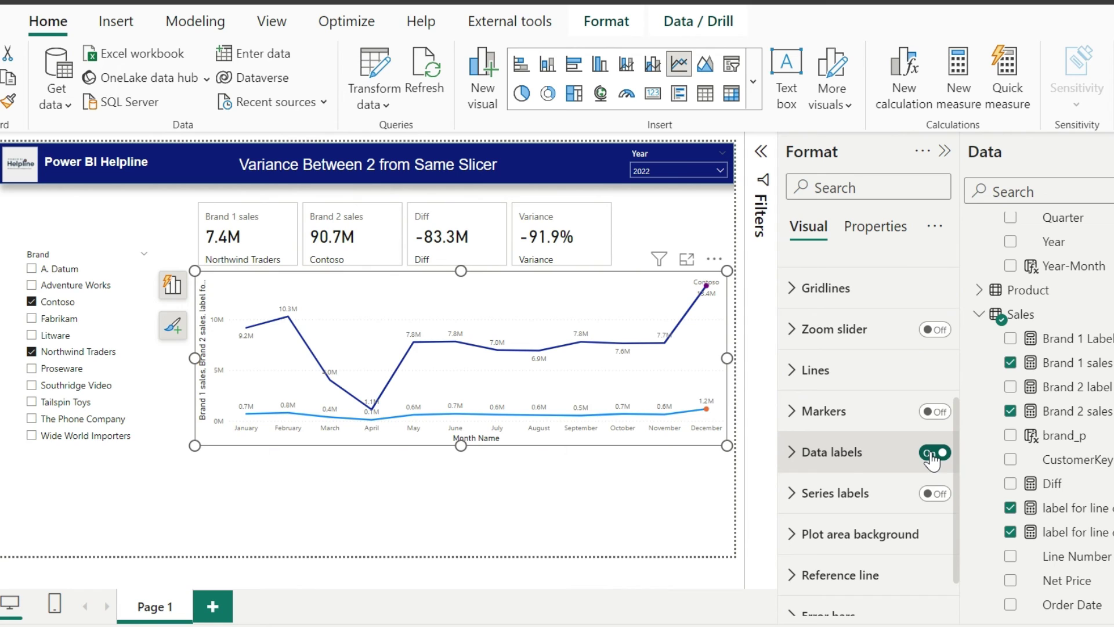
left_click(832, 452)
scroll(854, 434, "down", 1)
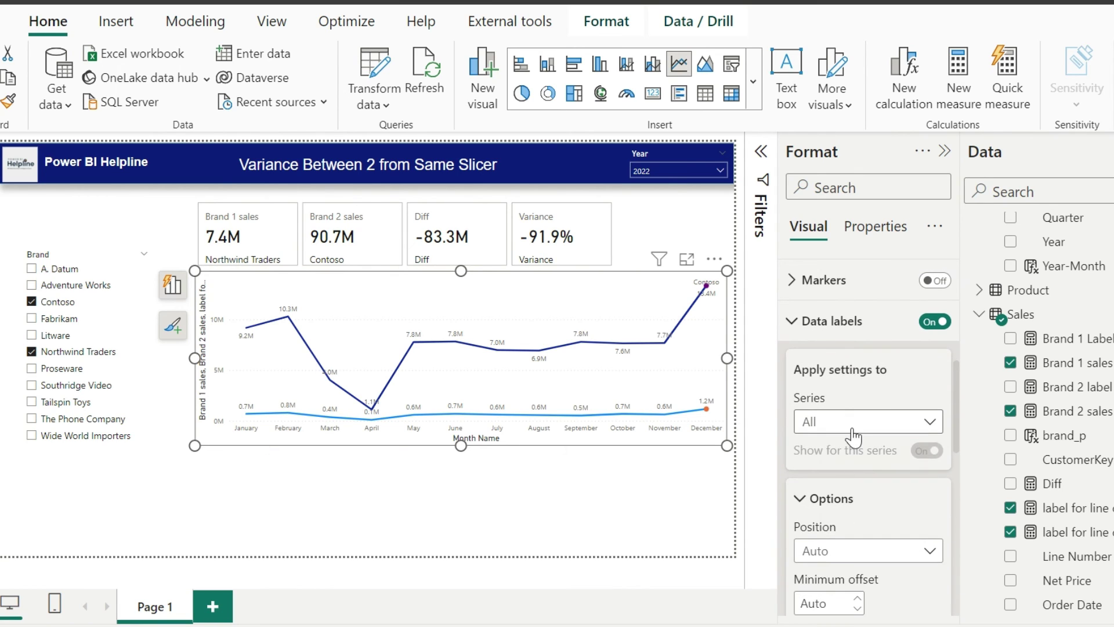
left_click(854, 424)
left_click(858, 481)
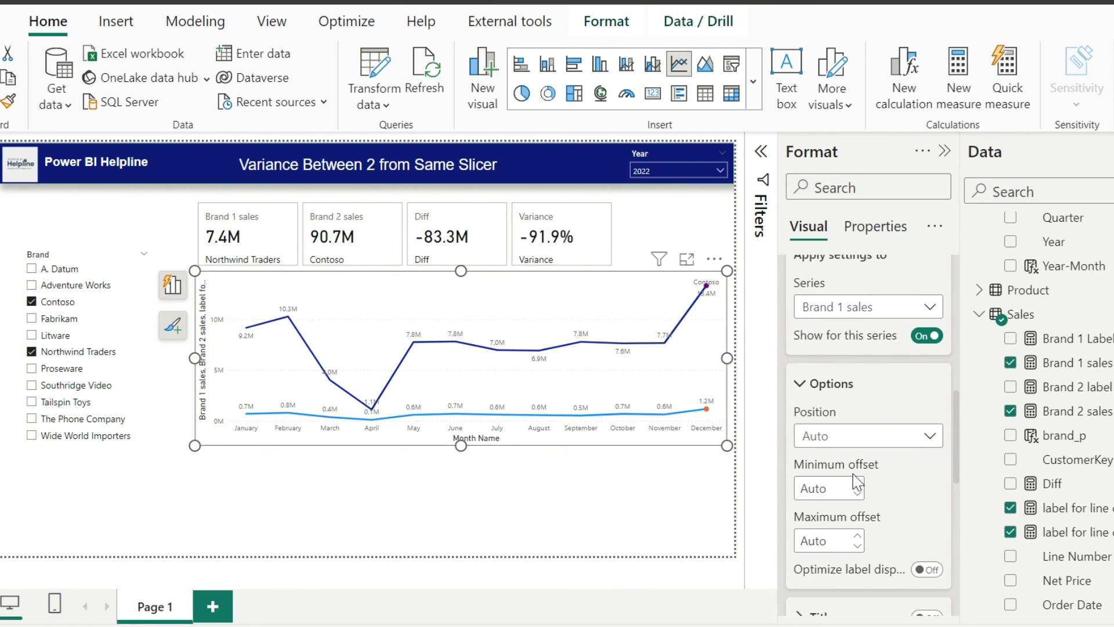
left_click(864, 436)
left_click(870, 431)
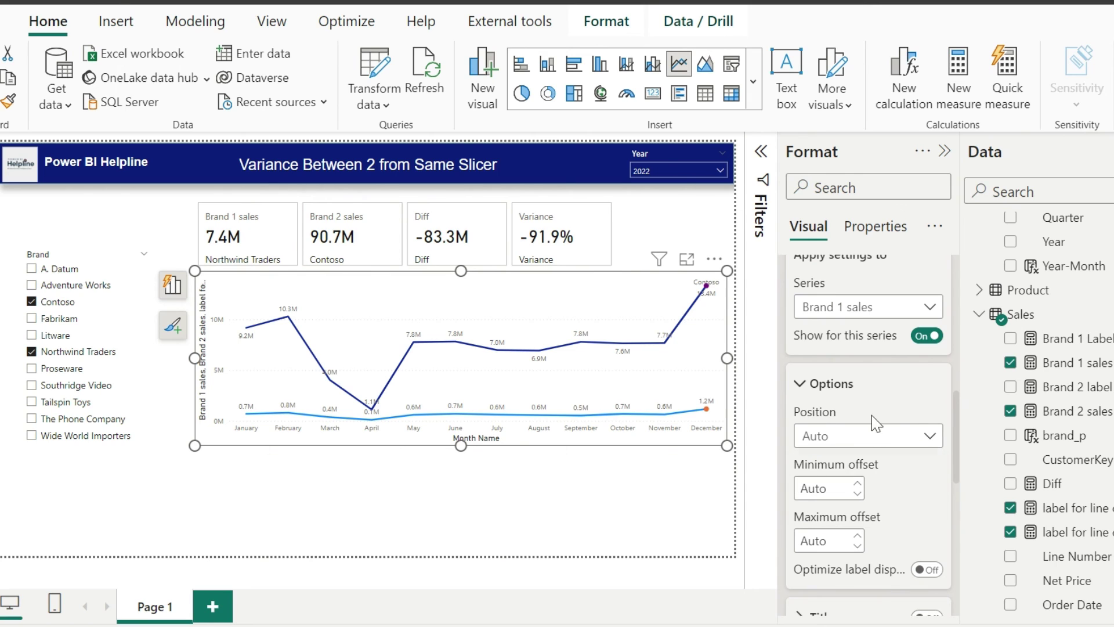
left_click(866, 306)
Keep Brand 2 labels positioned automatically and turn off the X- and Y-axis titles
left_click(850, 381)
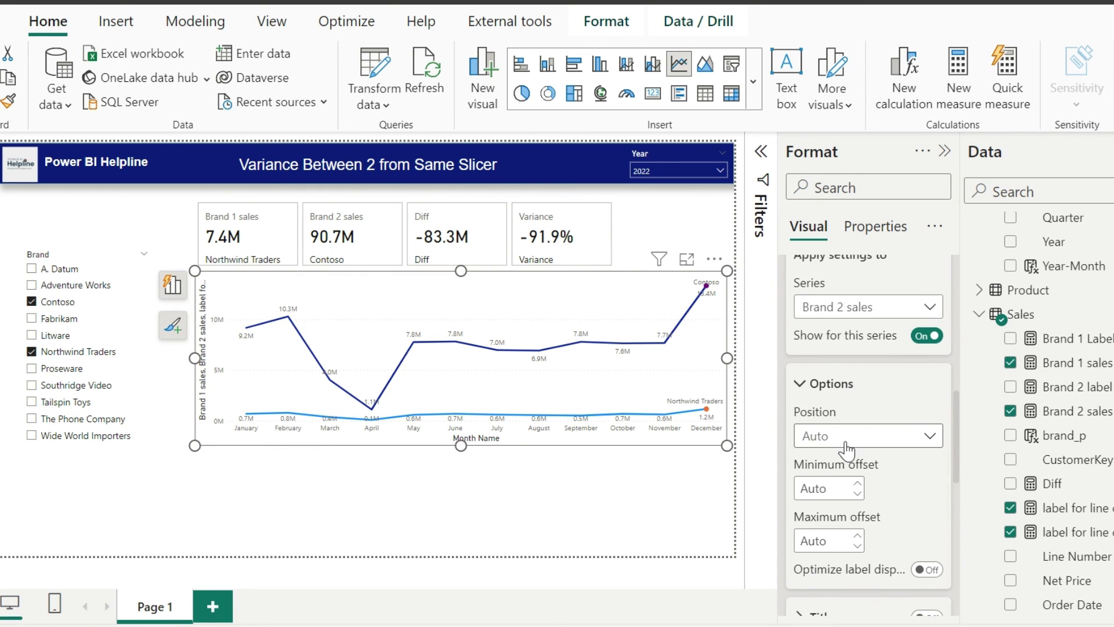
left_click(847, 436)
left_click(823, 457)
scroll(859, 470, "down", 3)
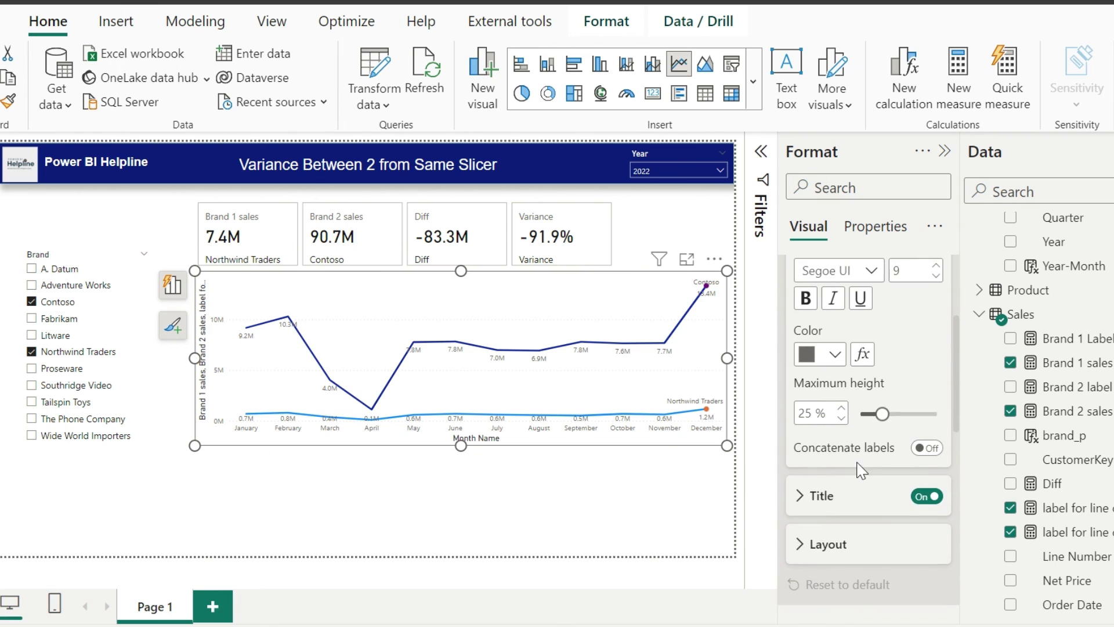
scroll(871, 391, "up", 5)
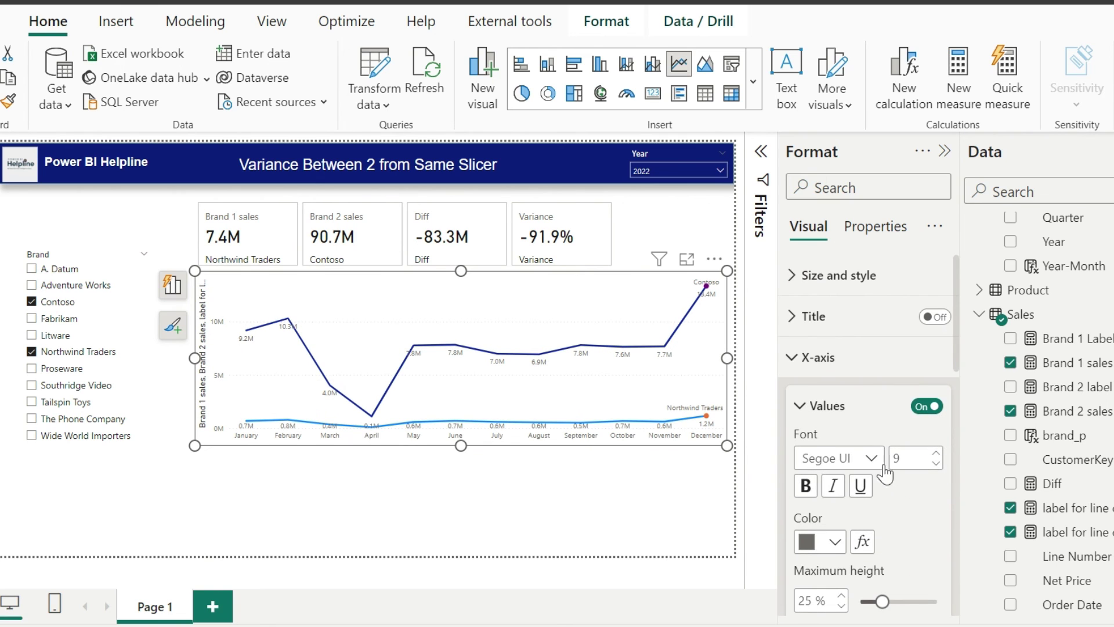
left_click(863, 383)
left_click(850, 411)
scroll(850, 410, "down", 2)
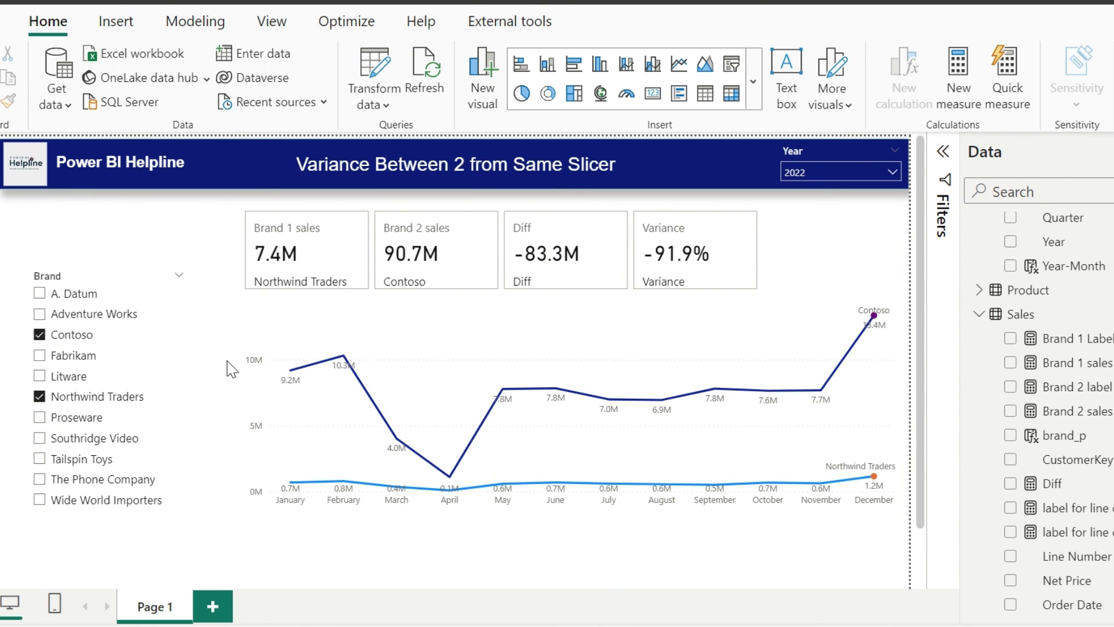
Check Litware to show the three-brand warning, then leave only Contoso and Fabrikam selected
mouse_move(104, 388)
left_click(39, 376)
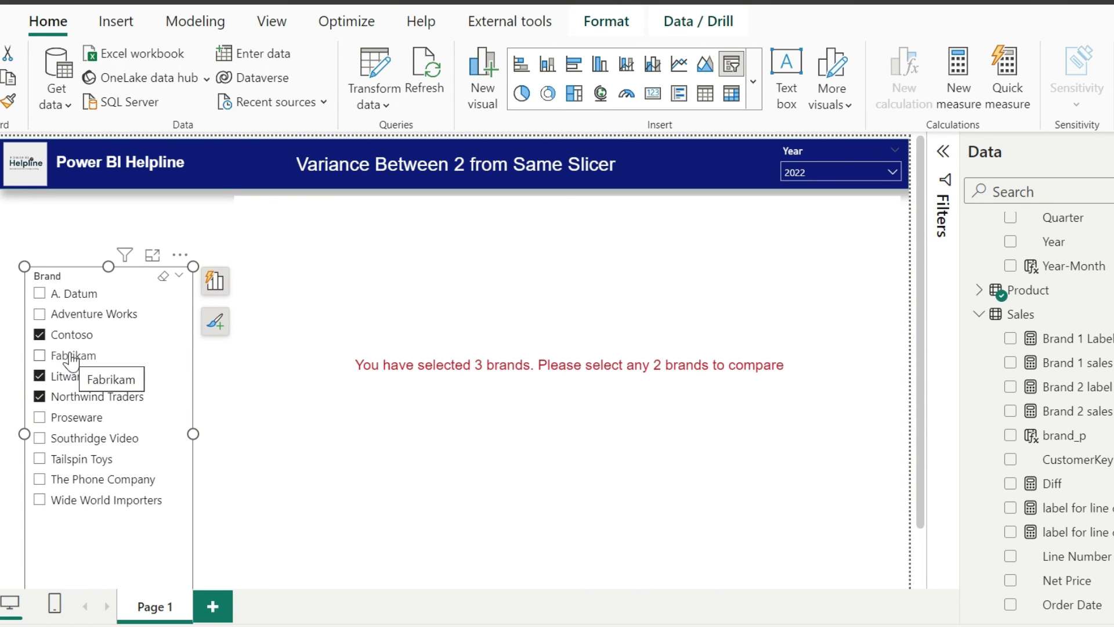
left_click(40, 355)
left_click(40, 375)
left_click(39, 396)
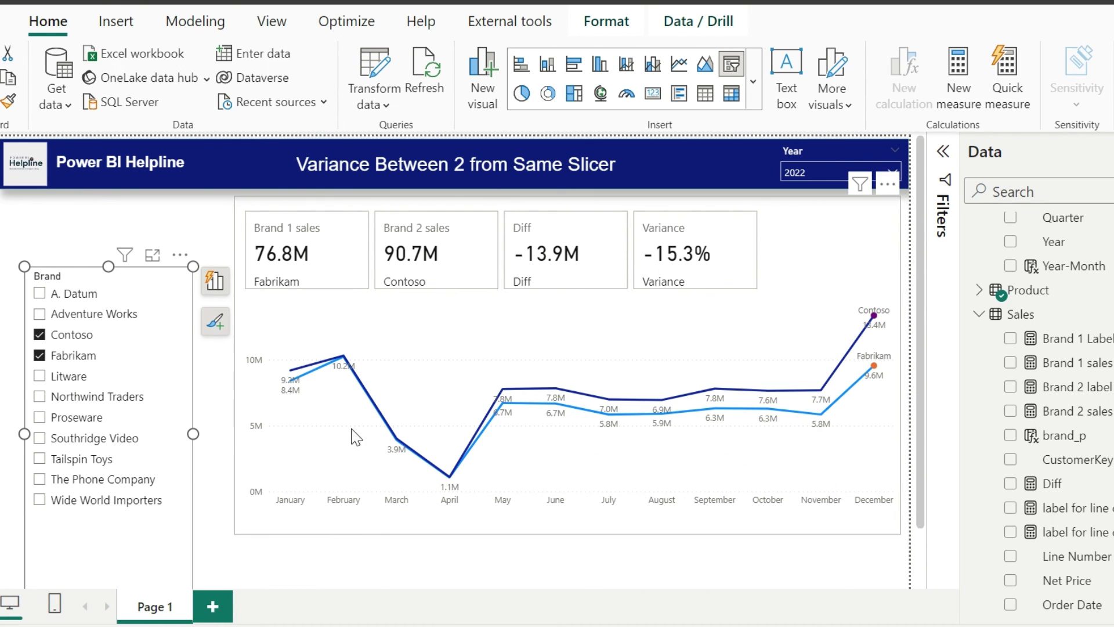
left_click(621, 581)
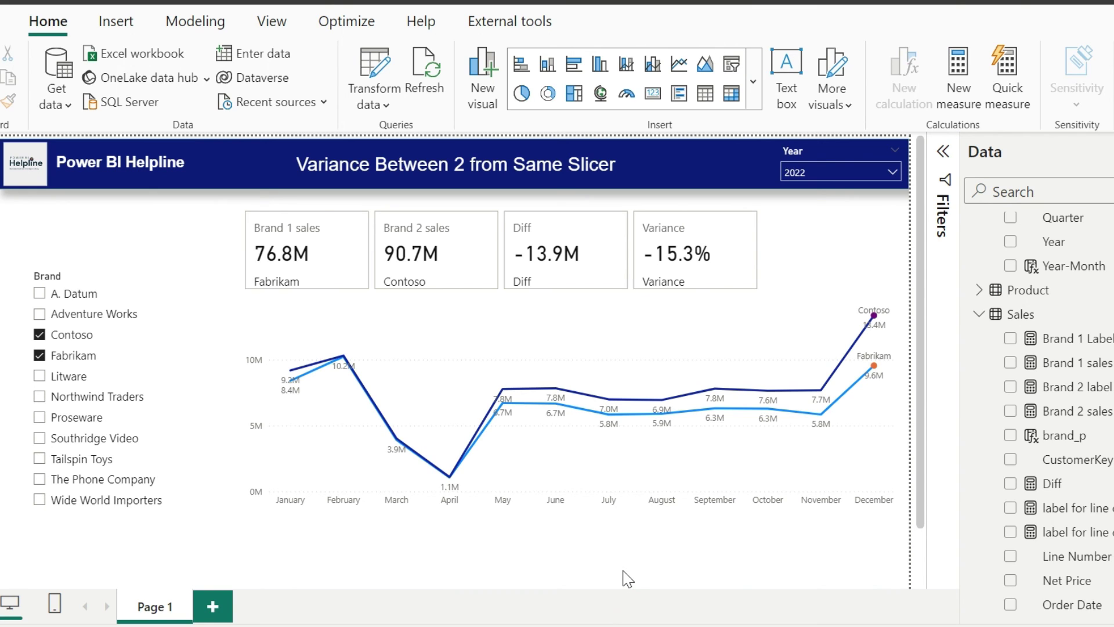